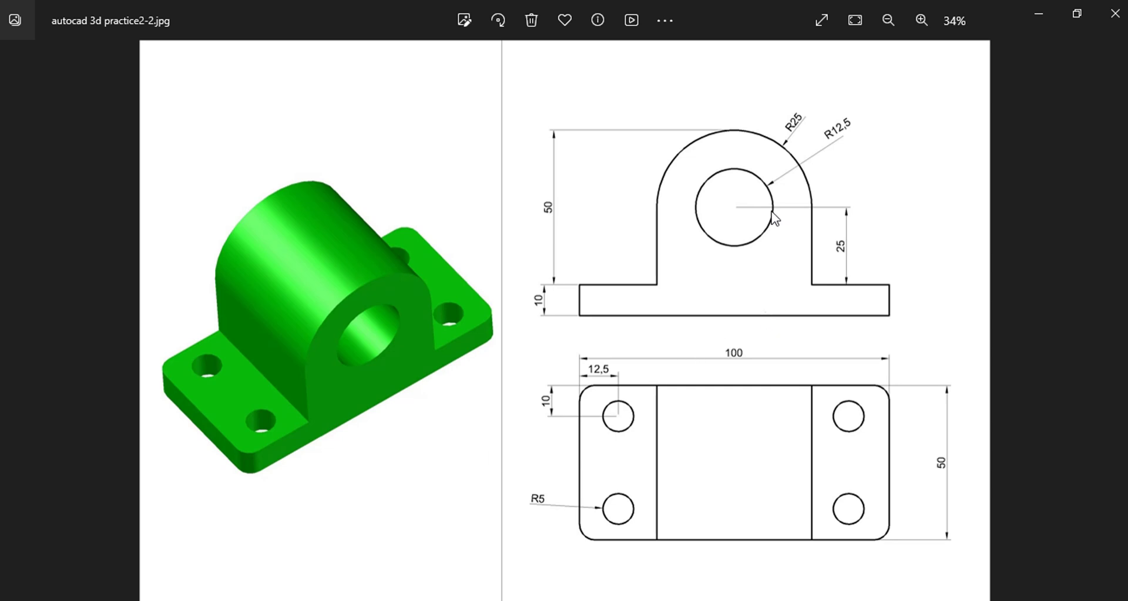
Step: Examine the bracket's dimensions in the reference image, switch to AutoCAD and compare the dimensioned front and top views
scroll(772, 213, "up", 2)
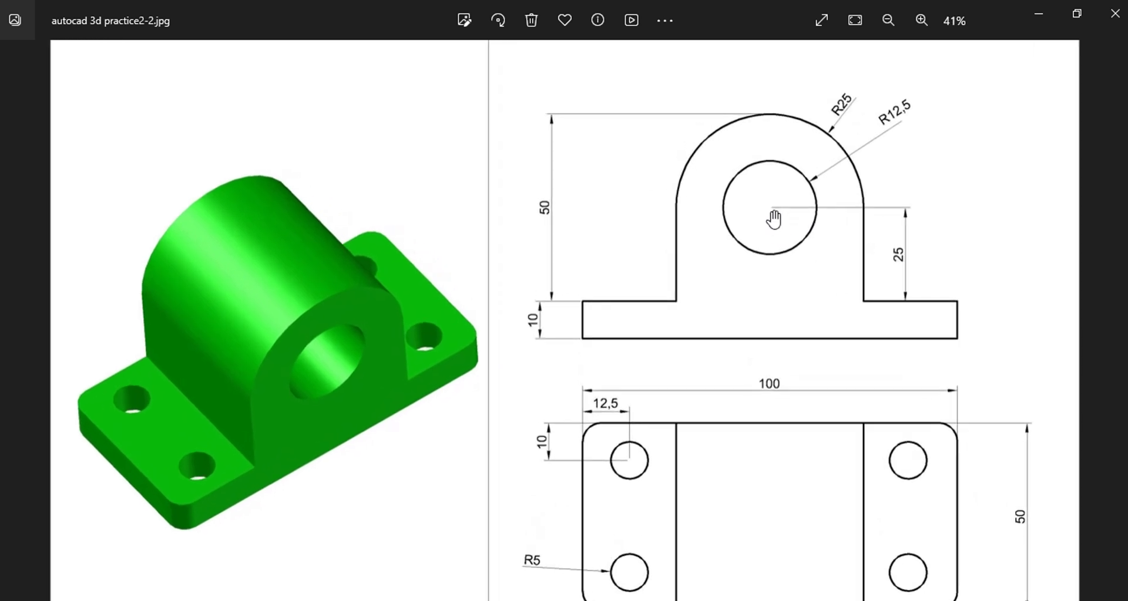
scroll(773, 219, "down", 1)
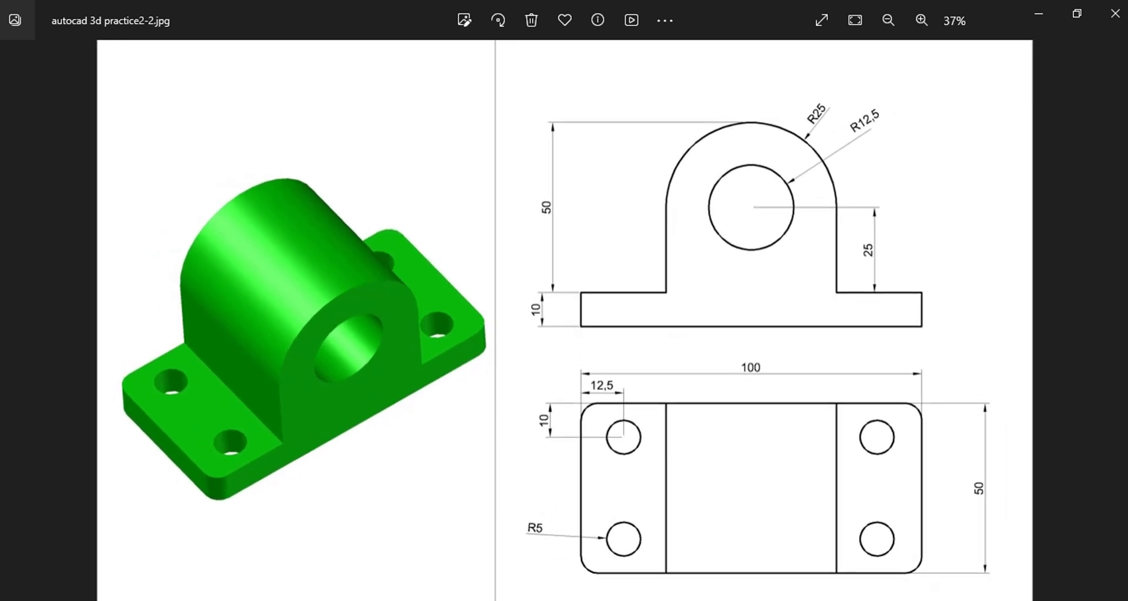
key("alt+Tab")
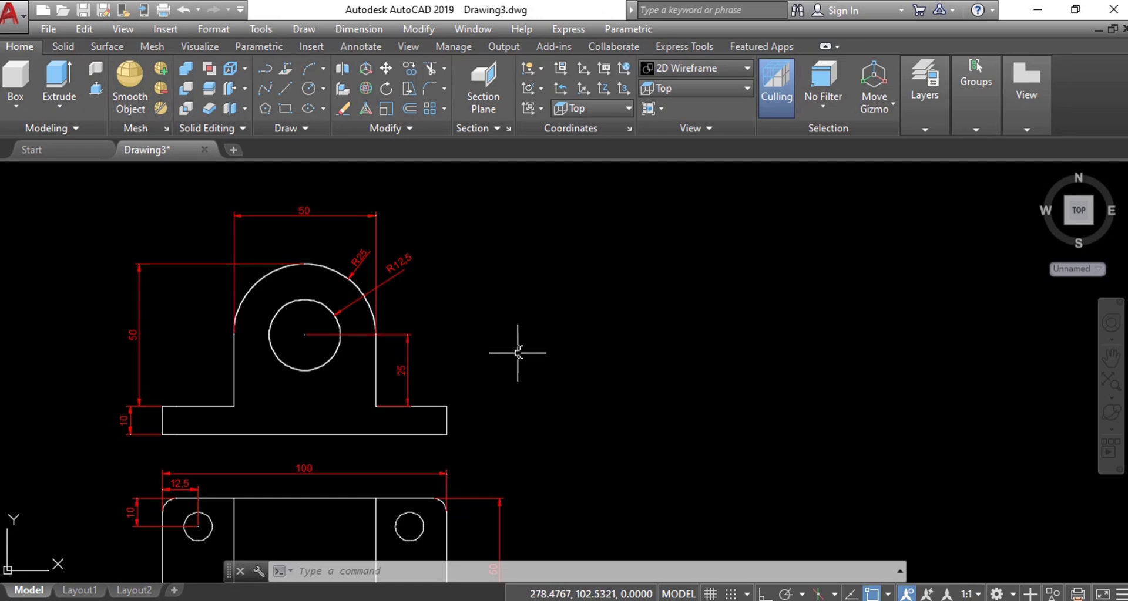
scroll(531, 321, "down", 2)
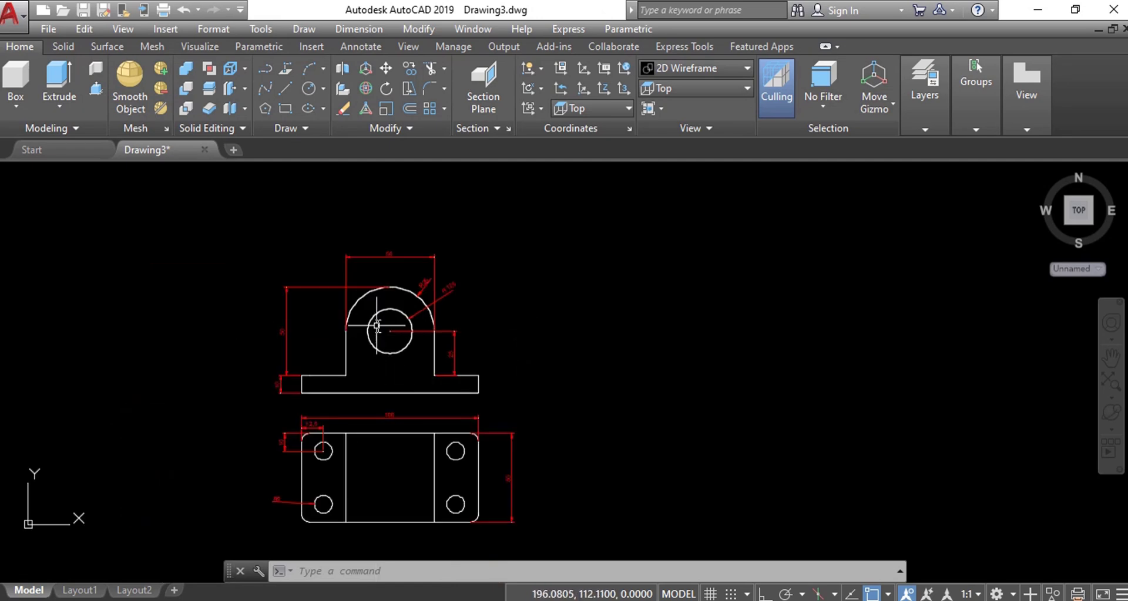
scroll(376, 324, "up", 2)
scroll(406, 275, "up", 2)
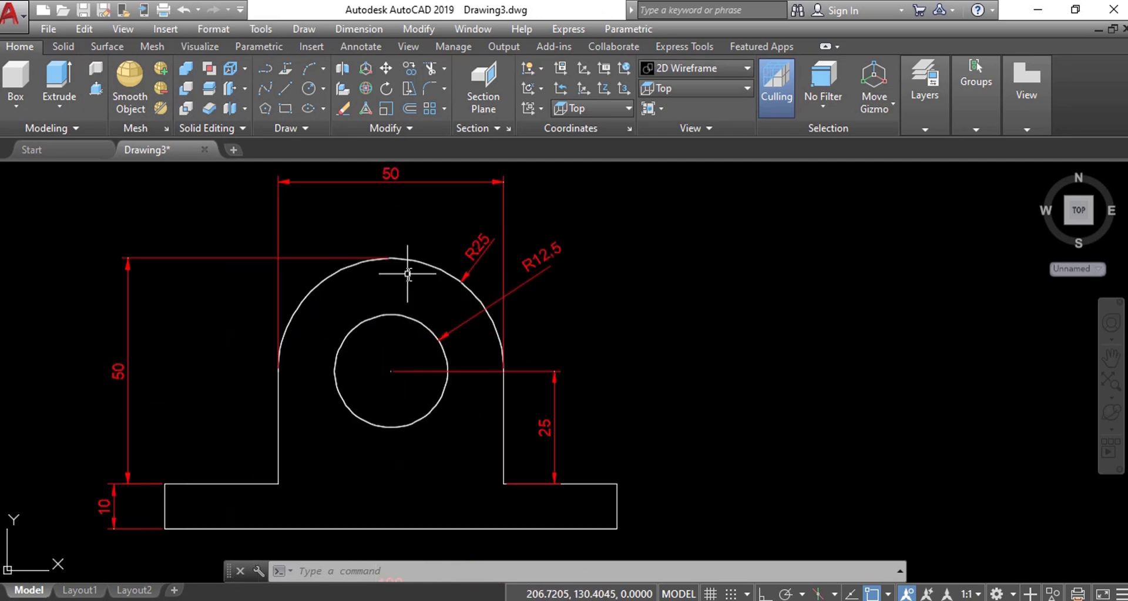
scroll(348, 294, "down", 2)
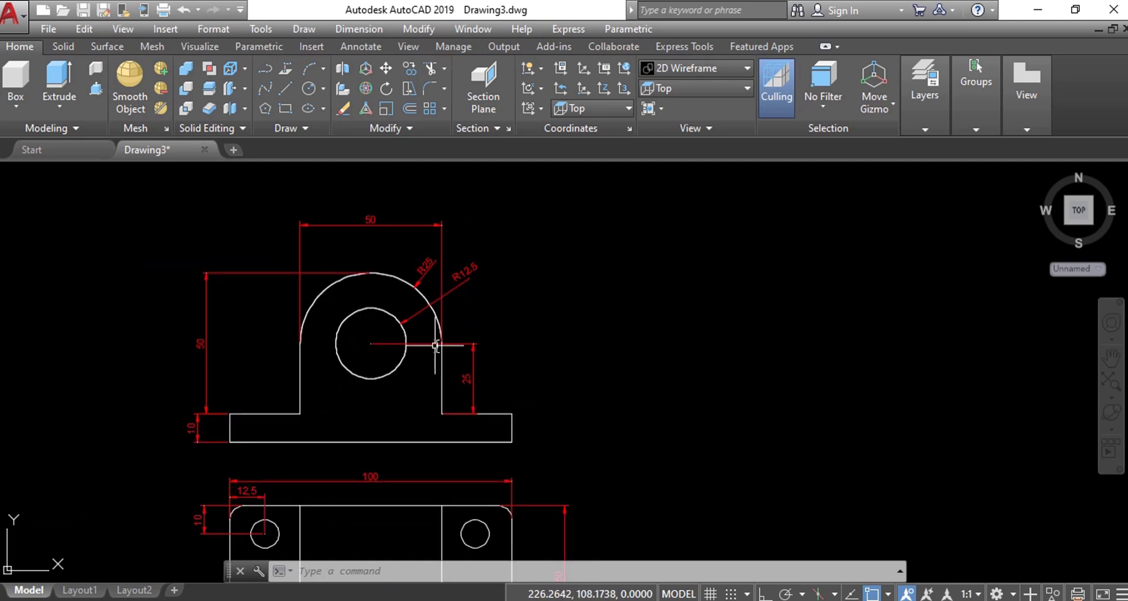
scroll(398, 373, "down", 2)
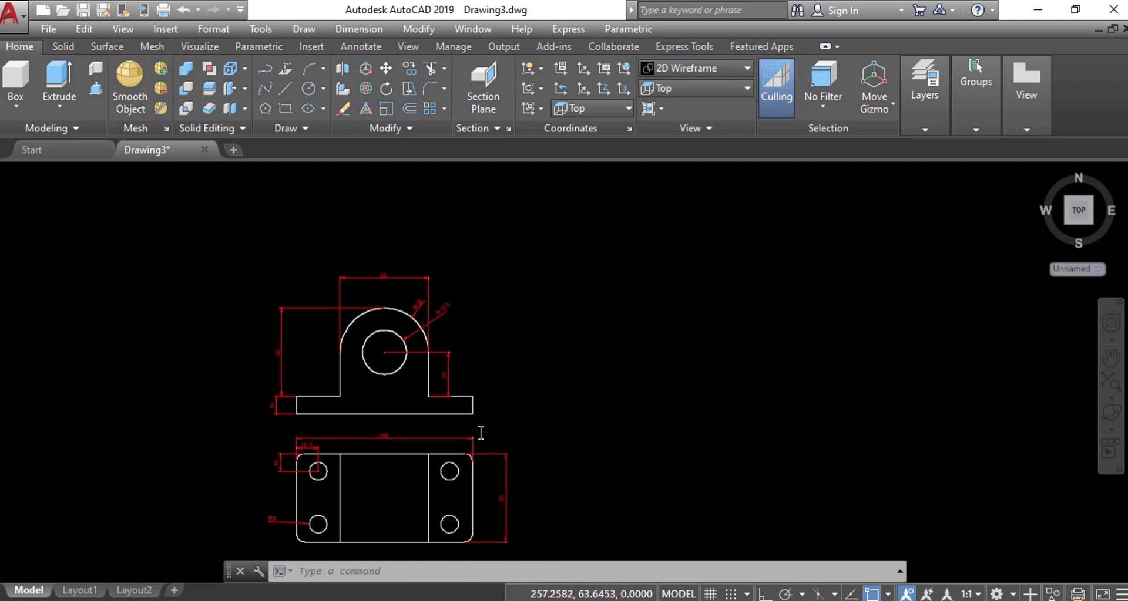
scroll(479, 430, "up", 2)
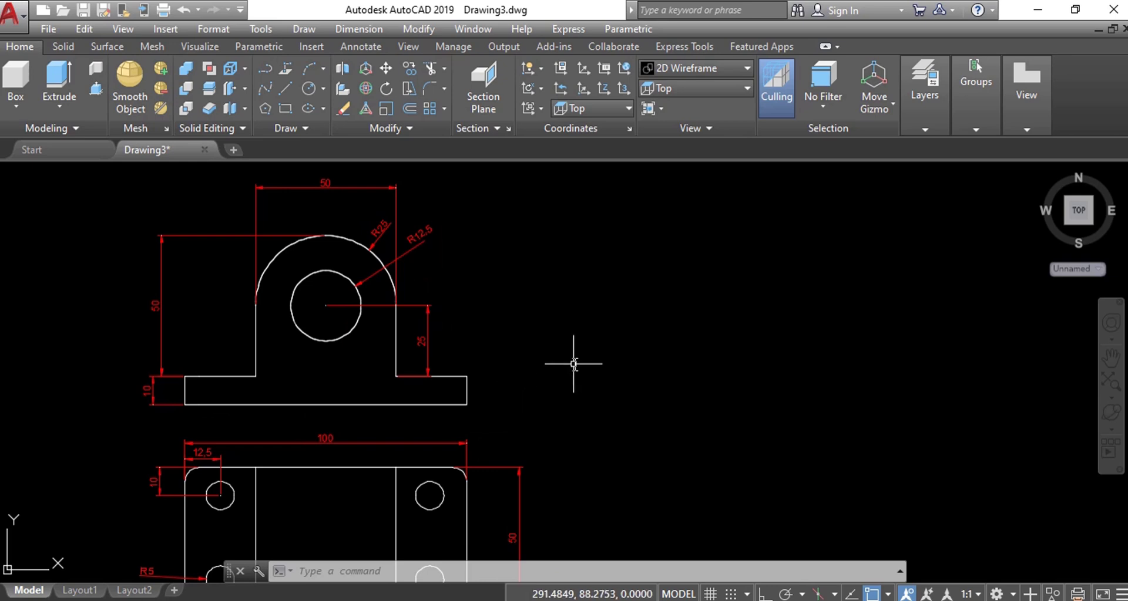
Step: Check which workspace is active and examine the base, upright and hole dimensions in the front and top views
left_click(998, 595)
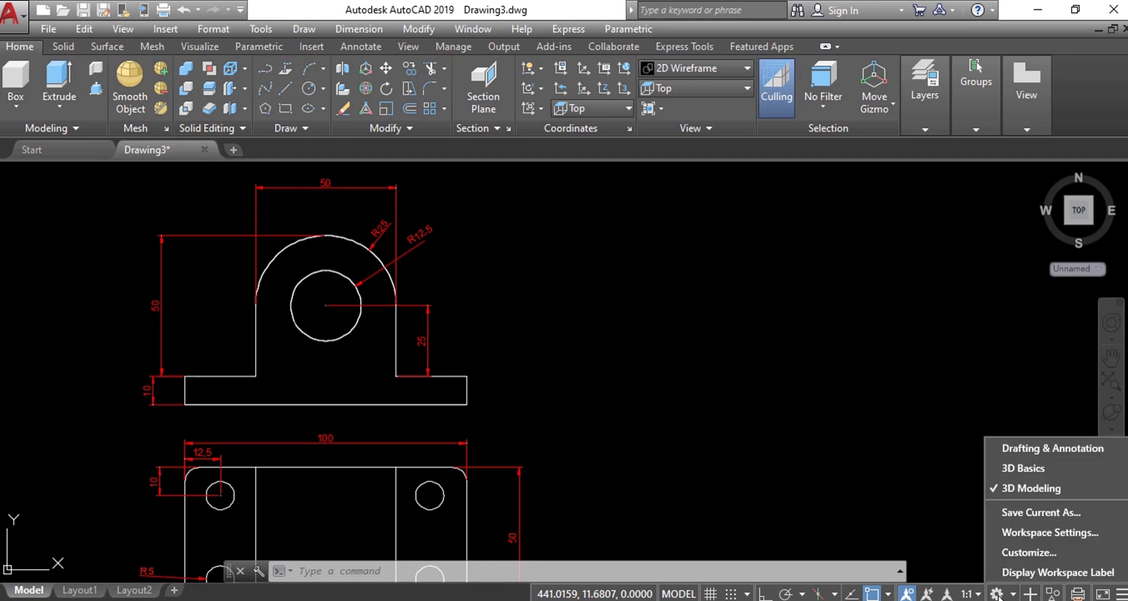
left_click(808, 410)
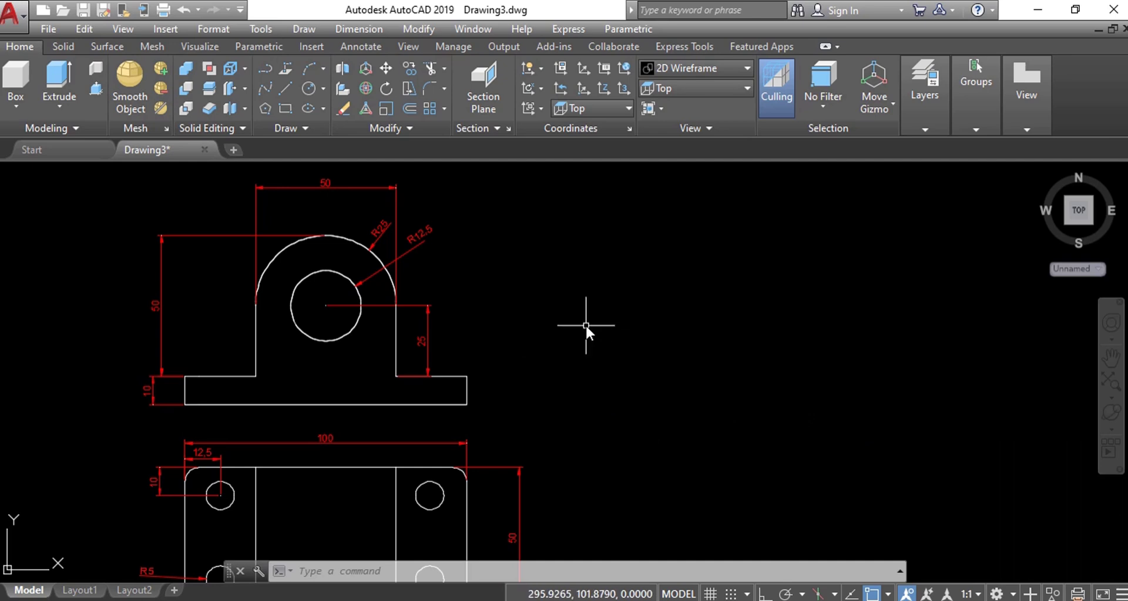
scroll(708, 333, "down", 3)
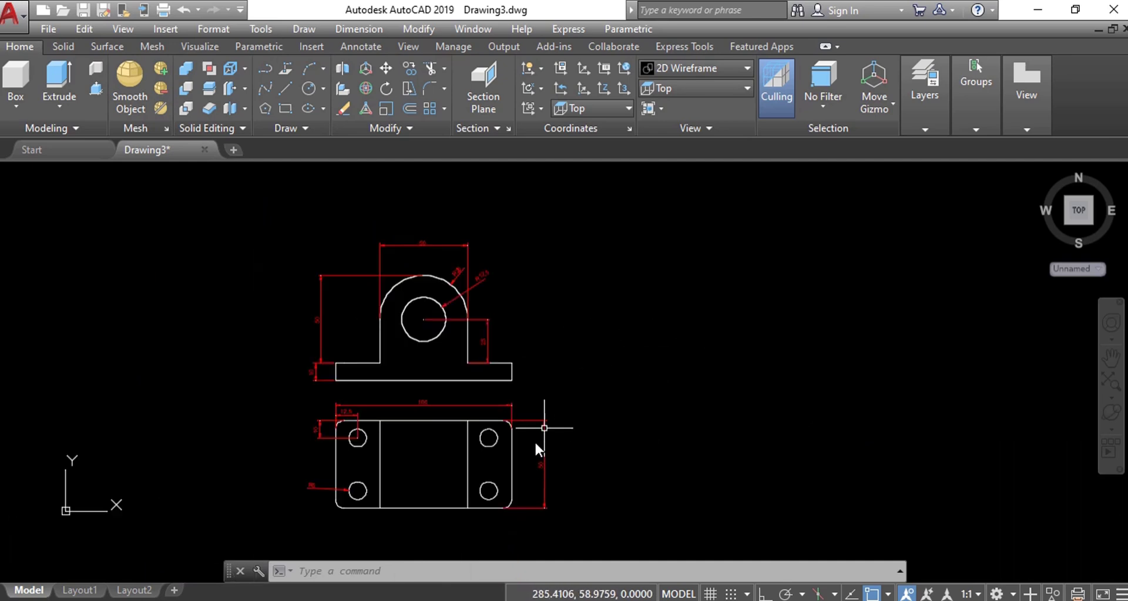
scroll(500, 440, "up", 2)
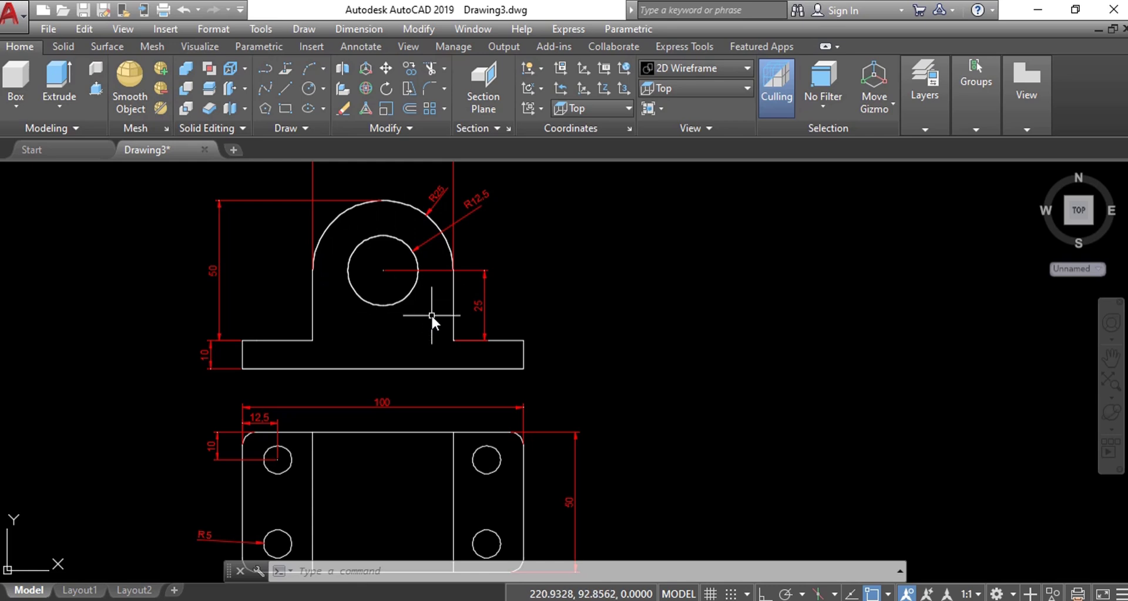
scroll(276, 359, "down", 2)
scroll(296, 376, "up", 2)
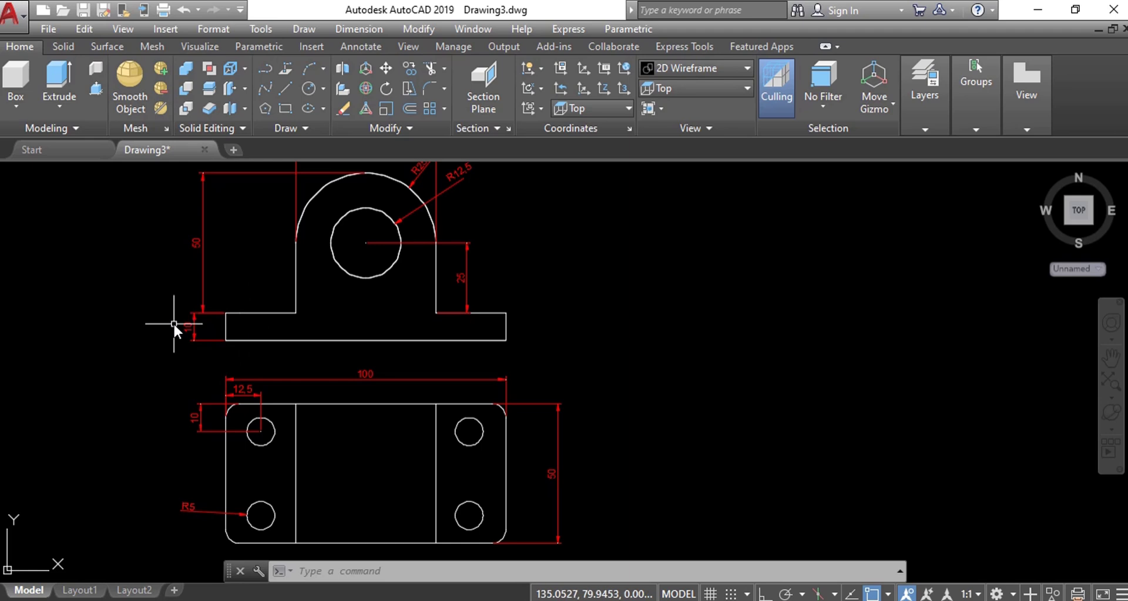
scroll(378, 347, "down", 2)
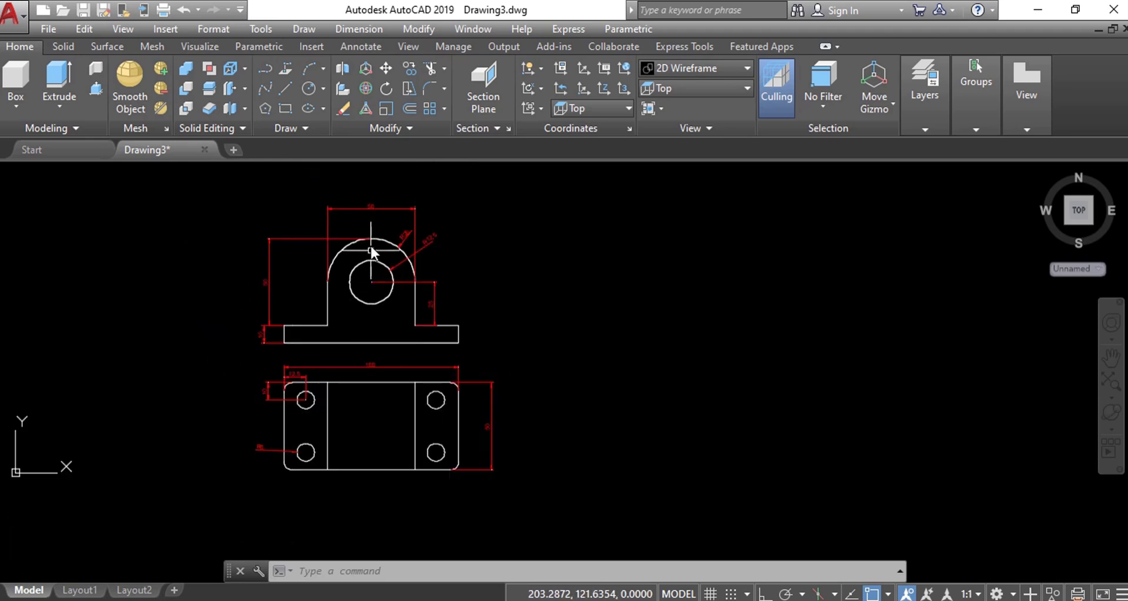
scroll(371, 255, "up", 2)
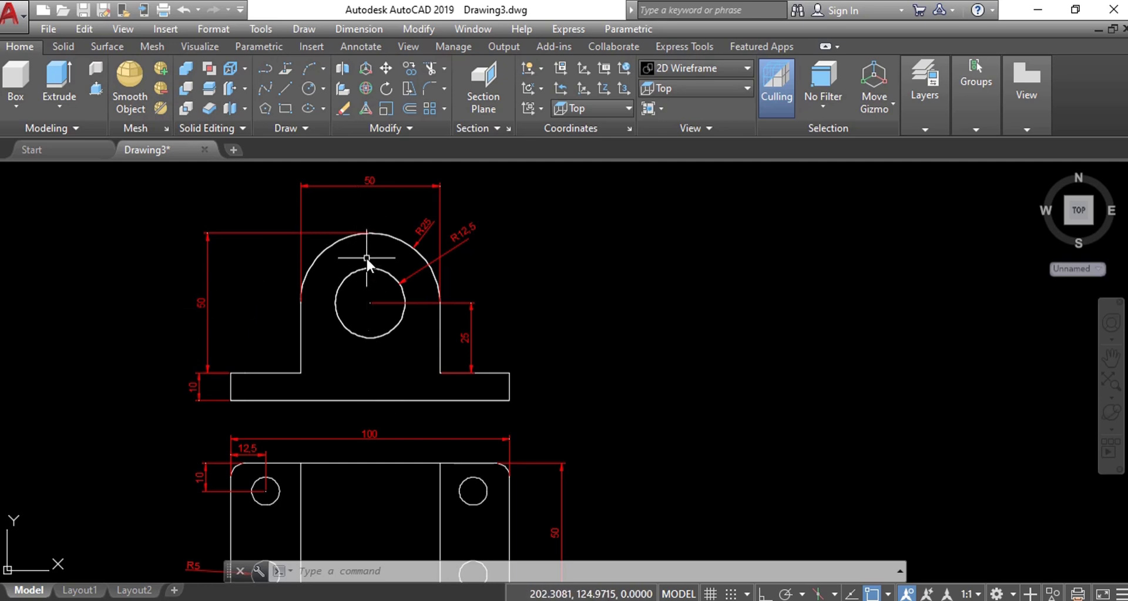
scroll(311, 341, "down", 2)
scroll(342, 357, "up", 2)
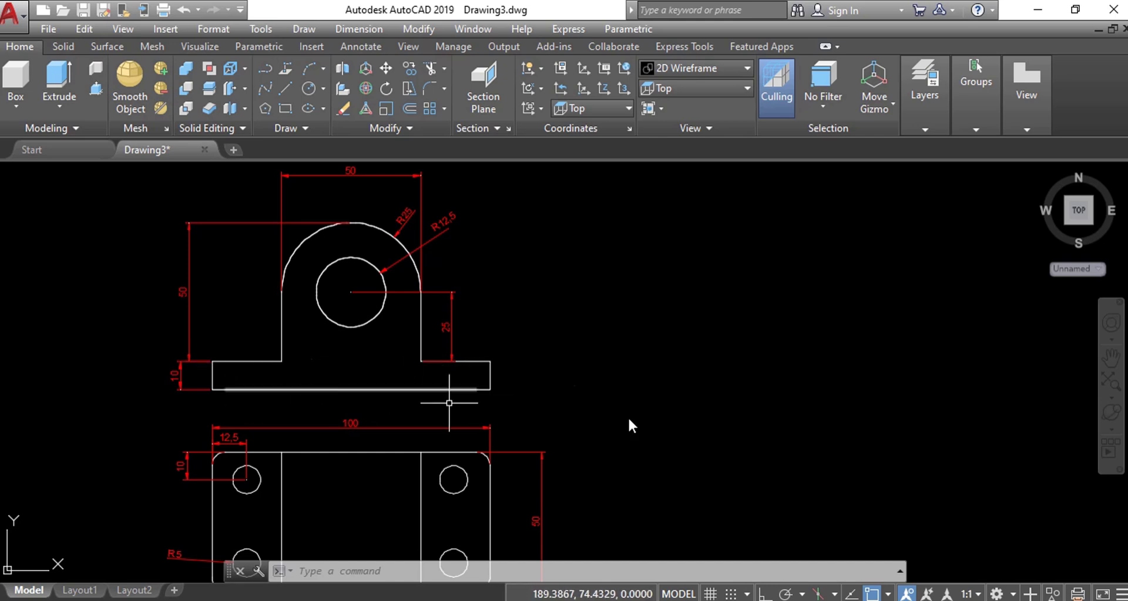
Step: With Ortho on, draw a closed 100 by 10 rectangle from lines in the empty area beside the front view
type("l")
key("Return")
left_click(566, 333)
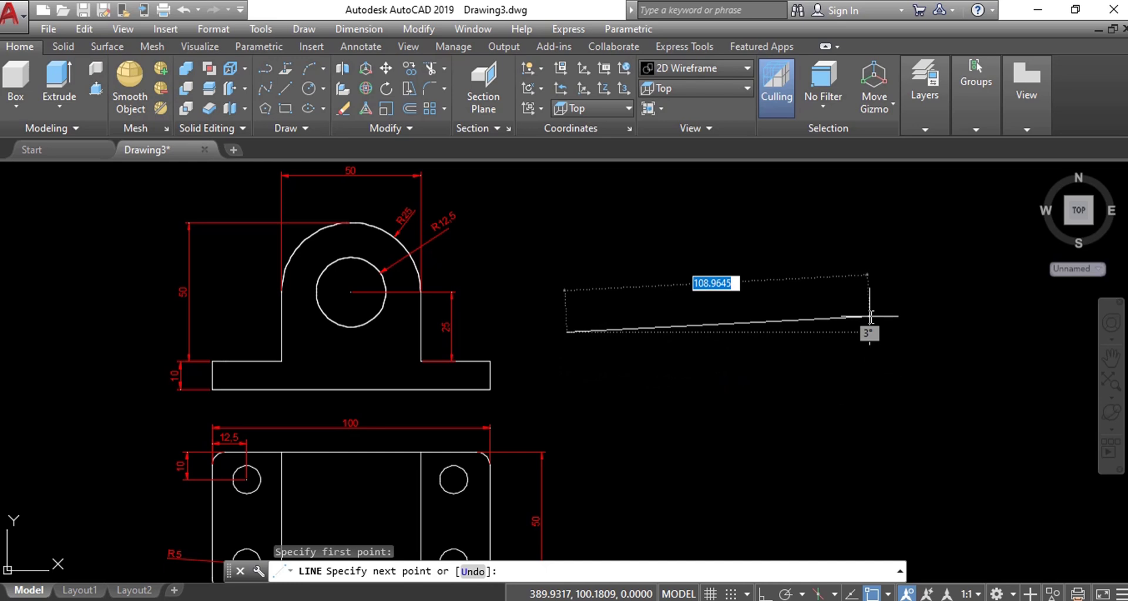
key("F8")
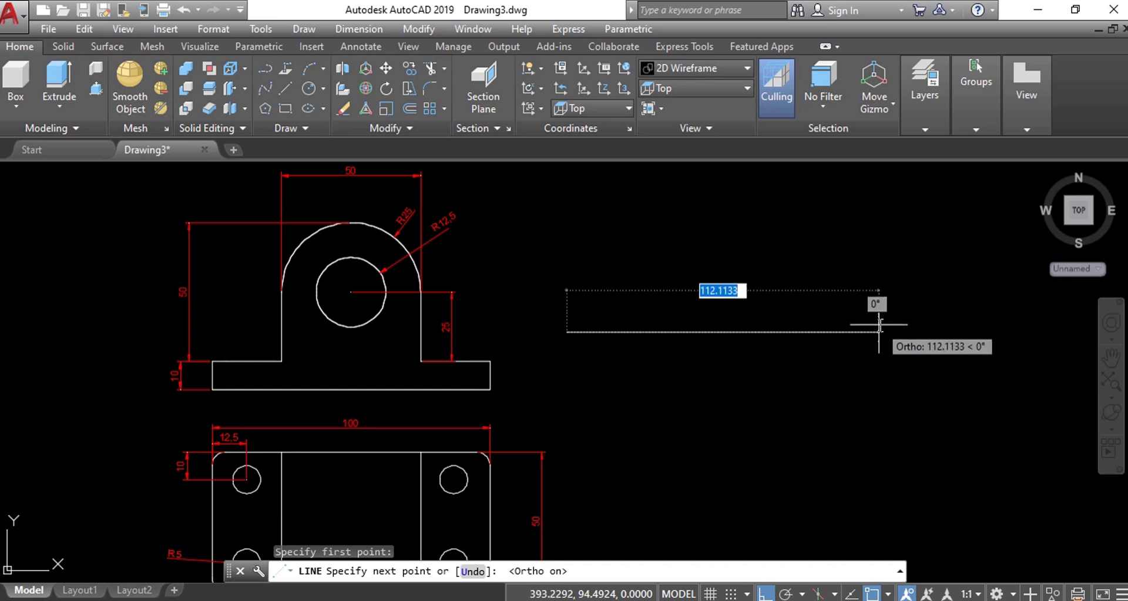
type("100")
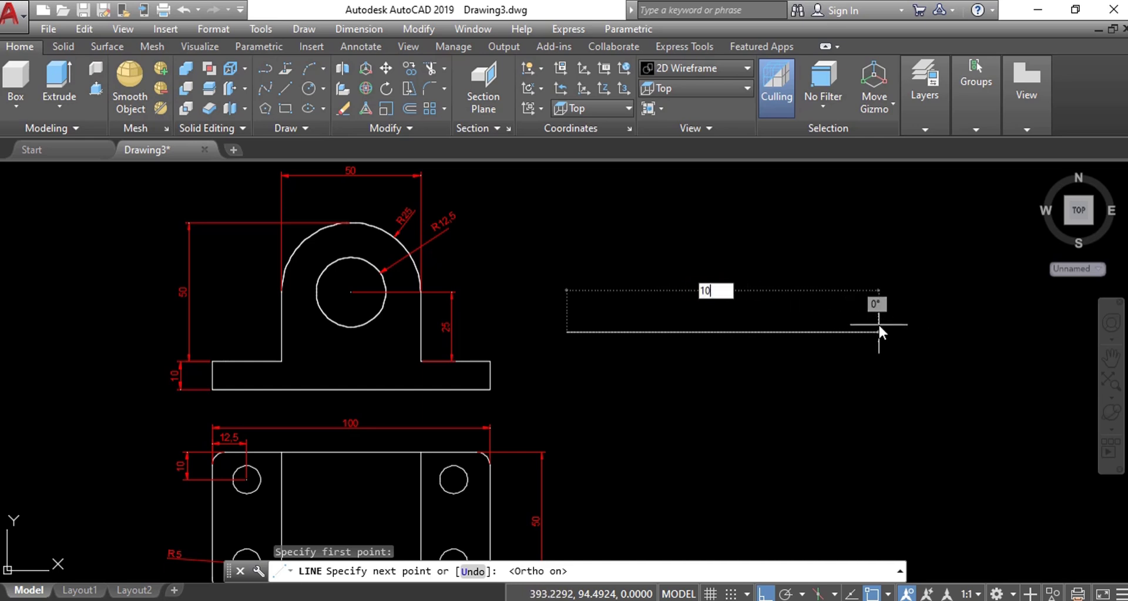
key("Return")
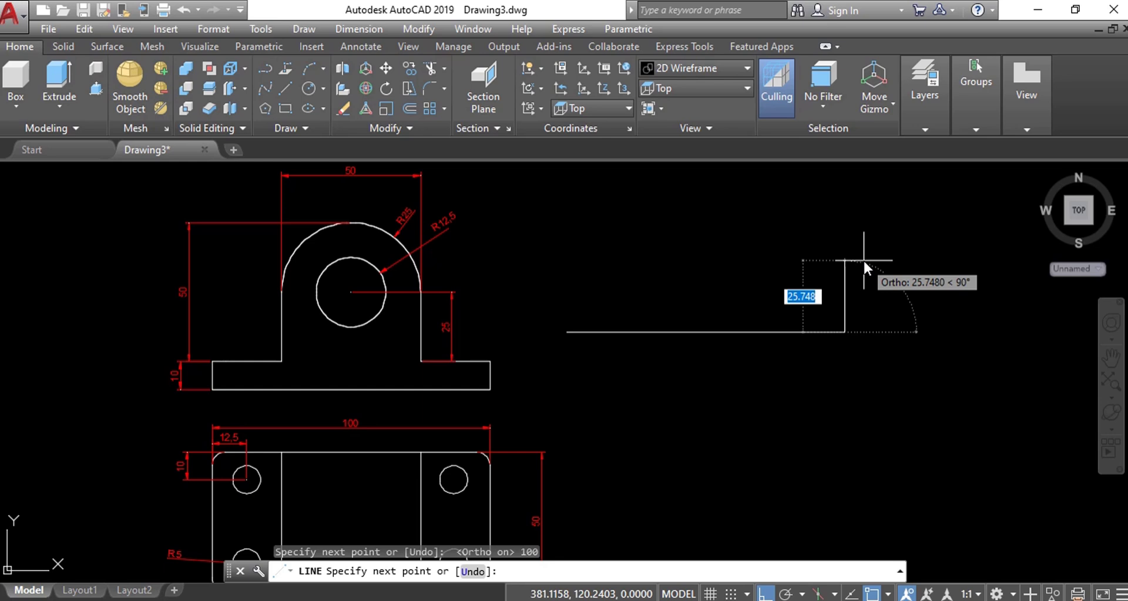
type("10")
key("Return")
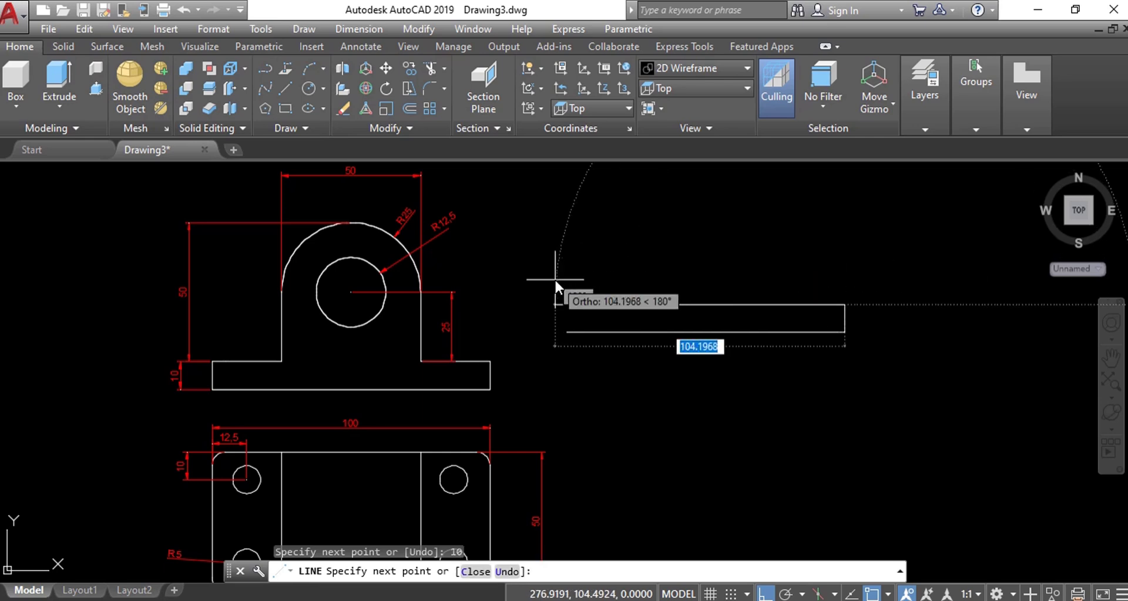
type("100")
key("Return")
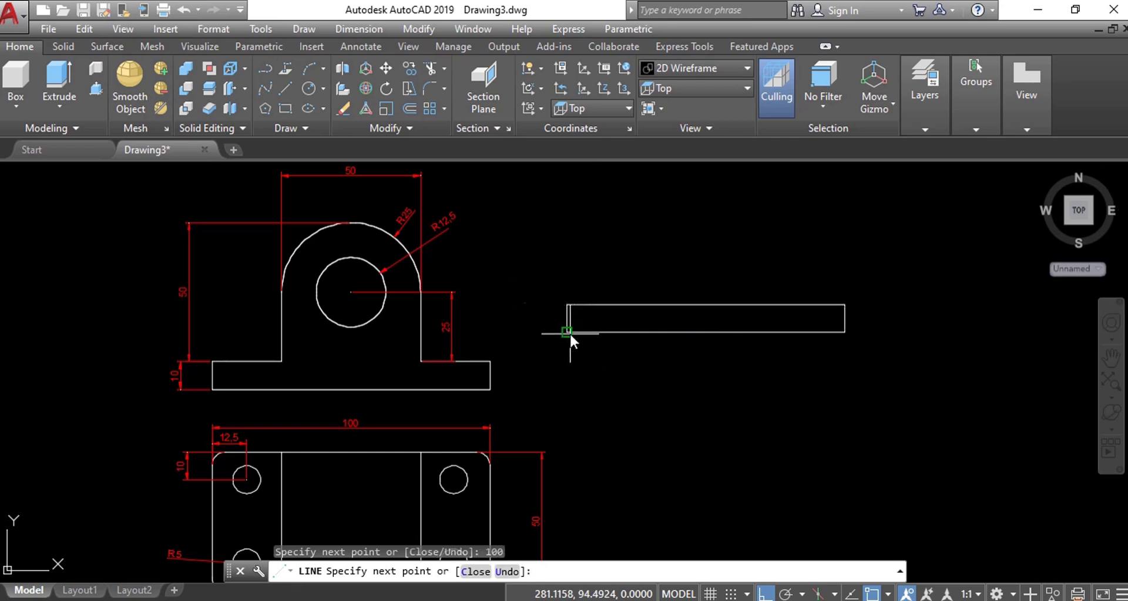
key("Escape")
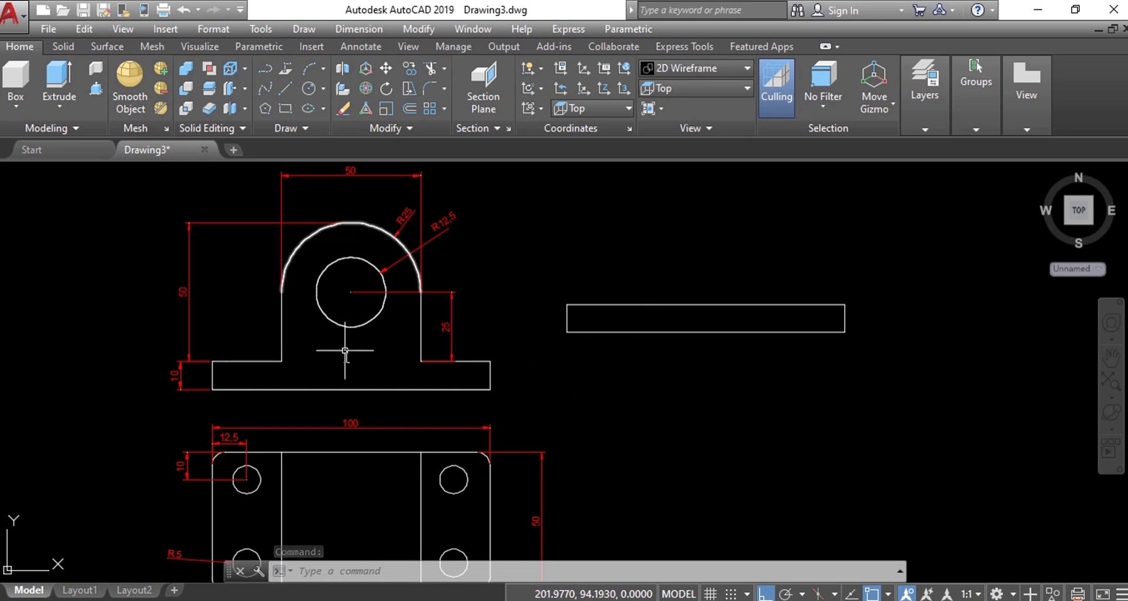
Step: Draw a 25-unit vertical line upward from the midpoint of the new rectangle's upper edge
type("l")
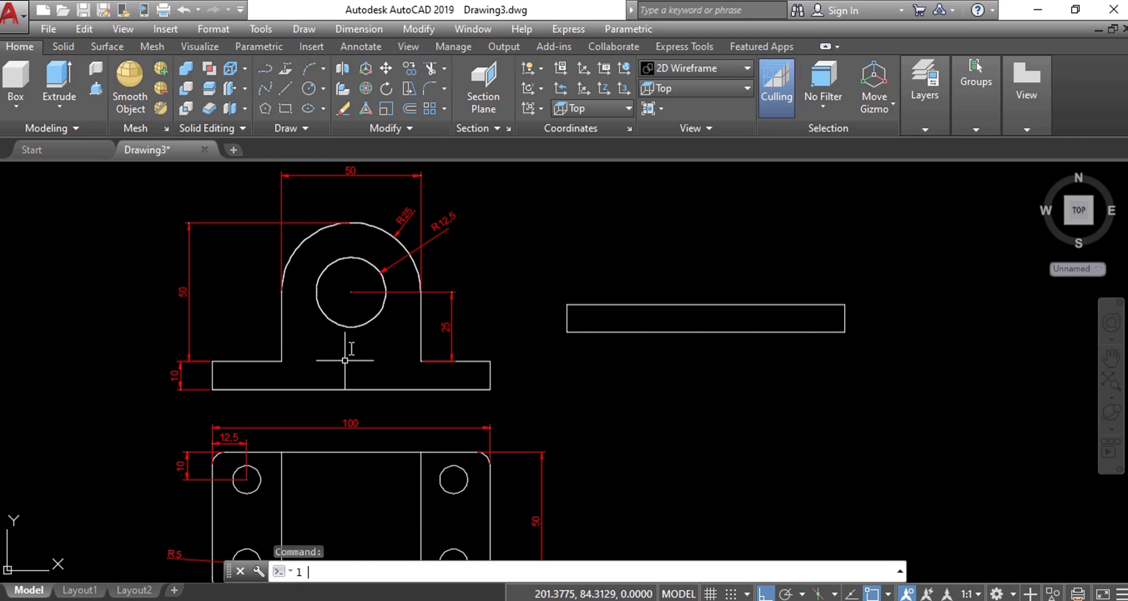
key("Return")
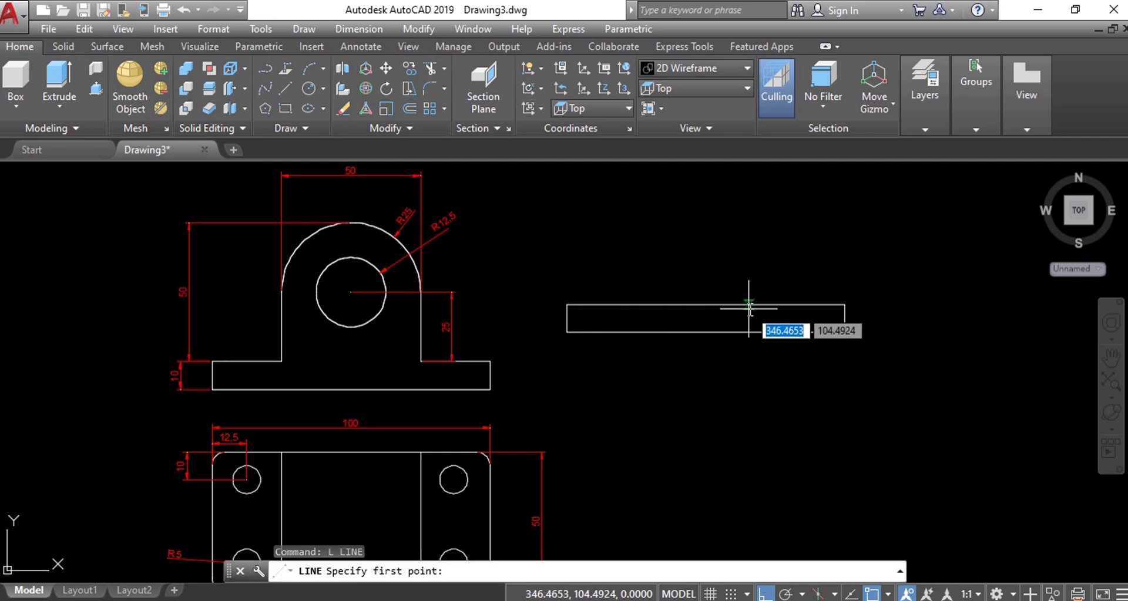
left_click(706, 304)
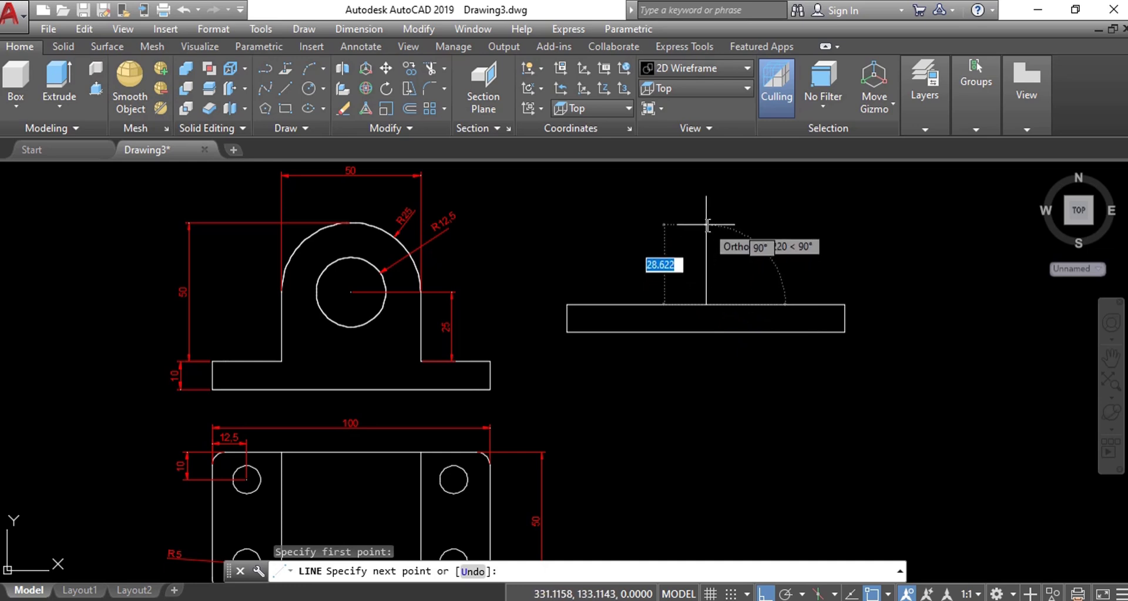
type("25")
key("Return")
key("Return")
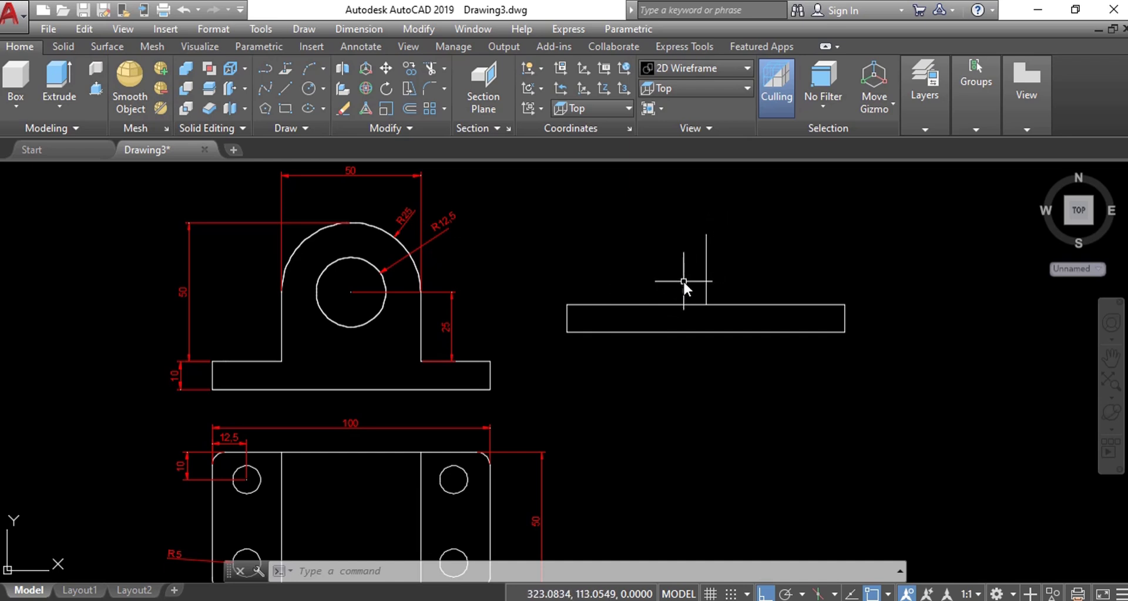
Step: Draw a circle of radius 12.5 centred on the upper endpoint of the vertical line
scroll(722, 238, "up", 2)
type("c")
key("Return")
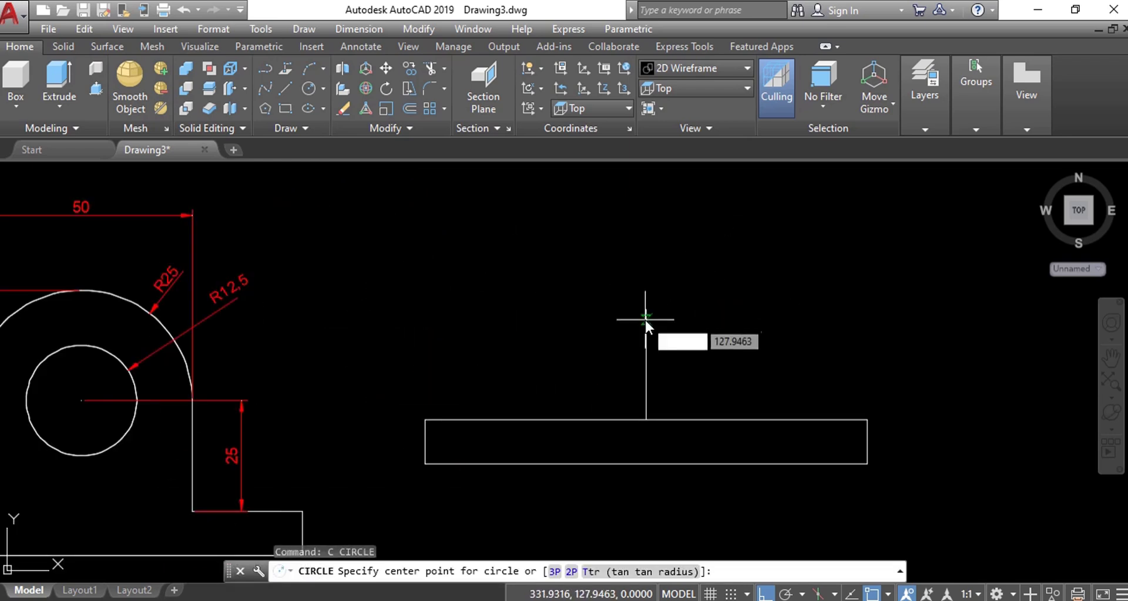
left_click(646, 310)
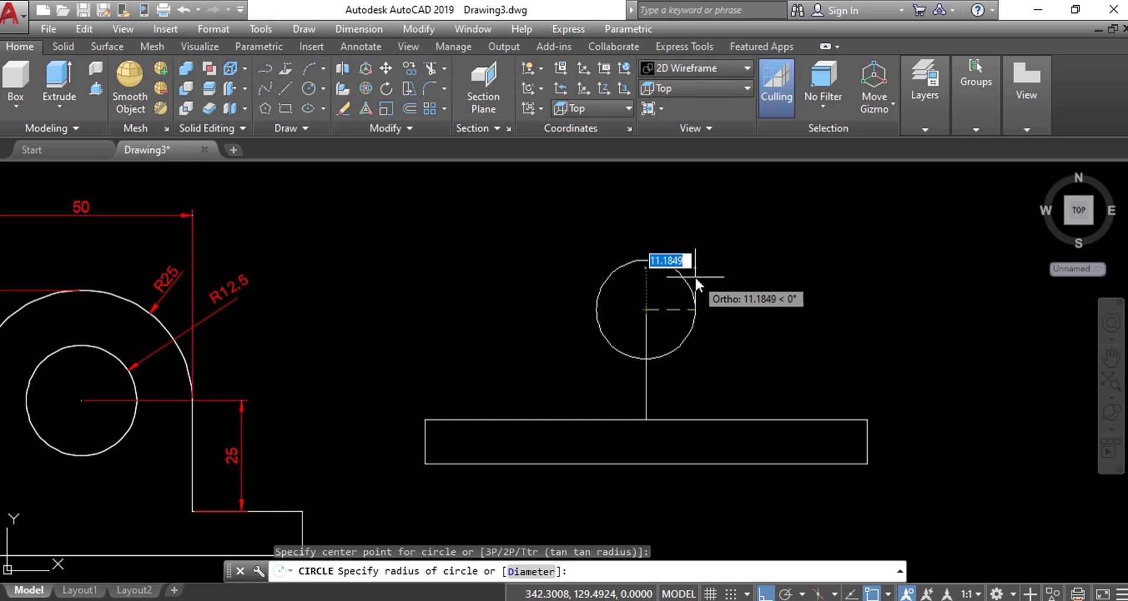
type("12.")
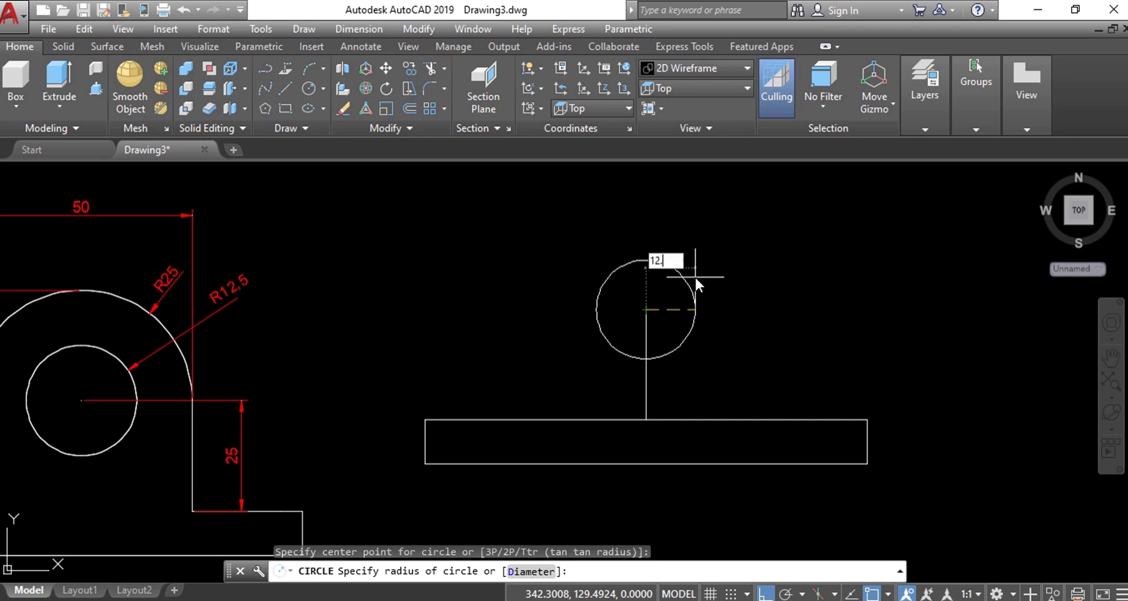
type("5")
key("Return")
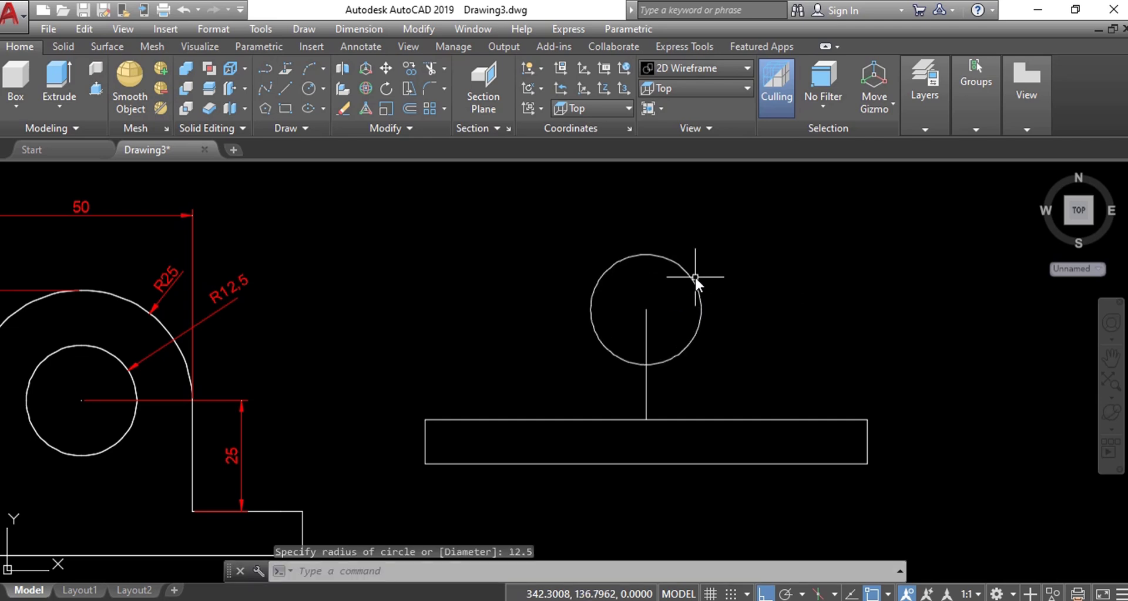
Step: Draw a circle of radius 25 concentric with the 12.5-radius circle, centred on the upper endpoint of the vertical line
scroll(695, 276, "down", 2)
scroll(671, 335, "up", 2)
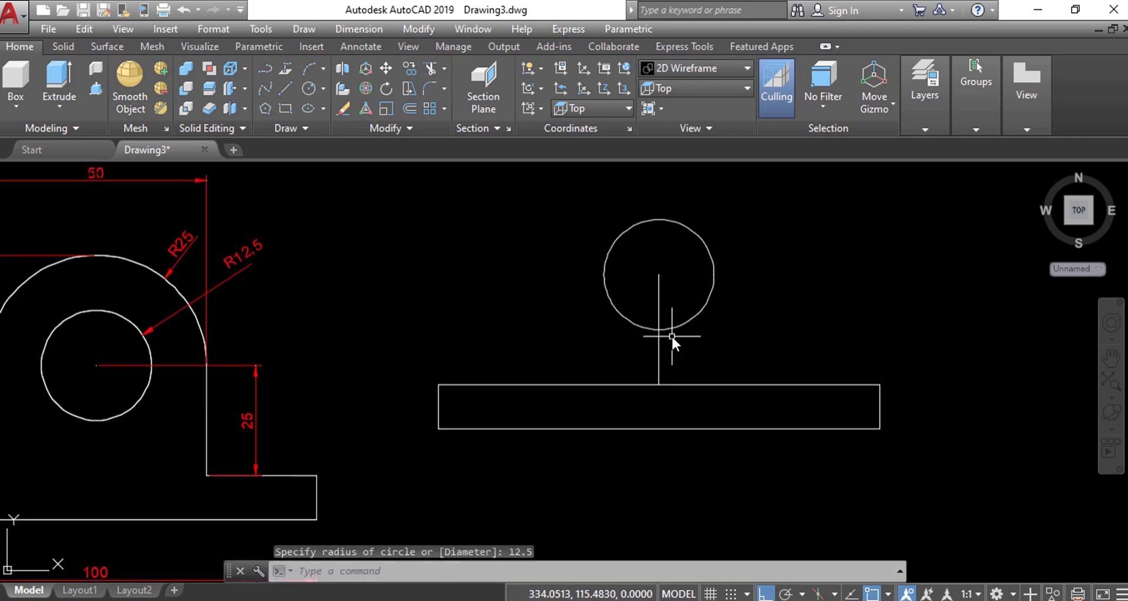
type("c")
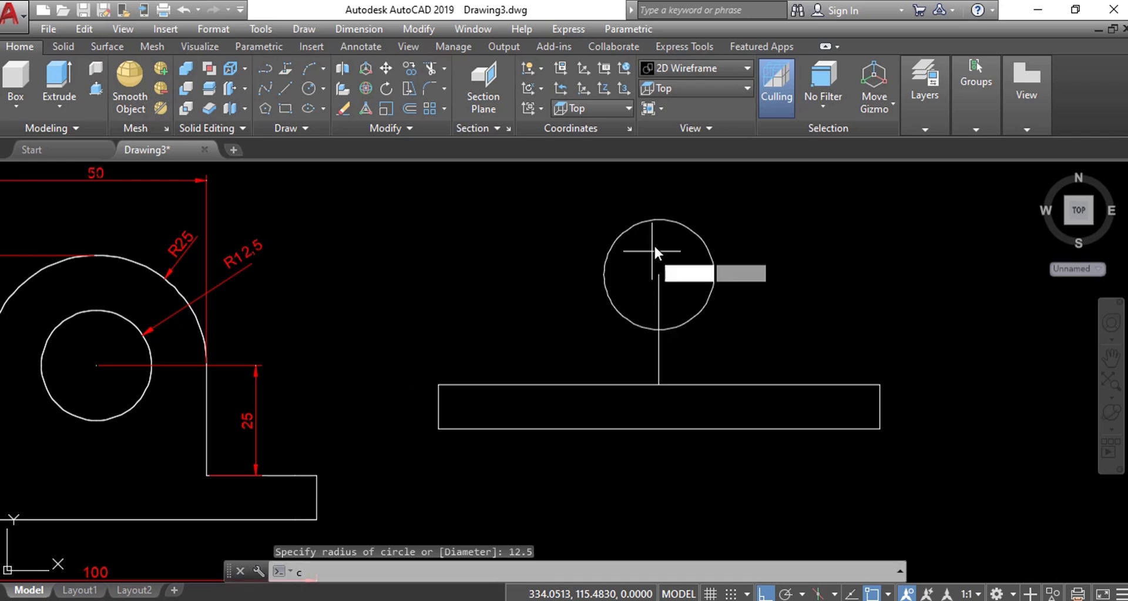
key("Return")
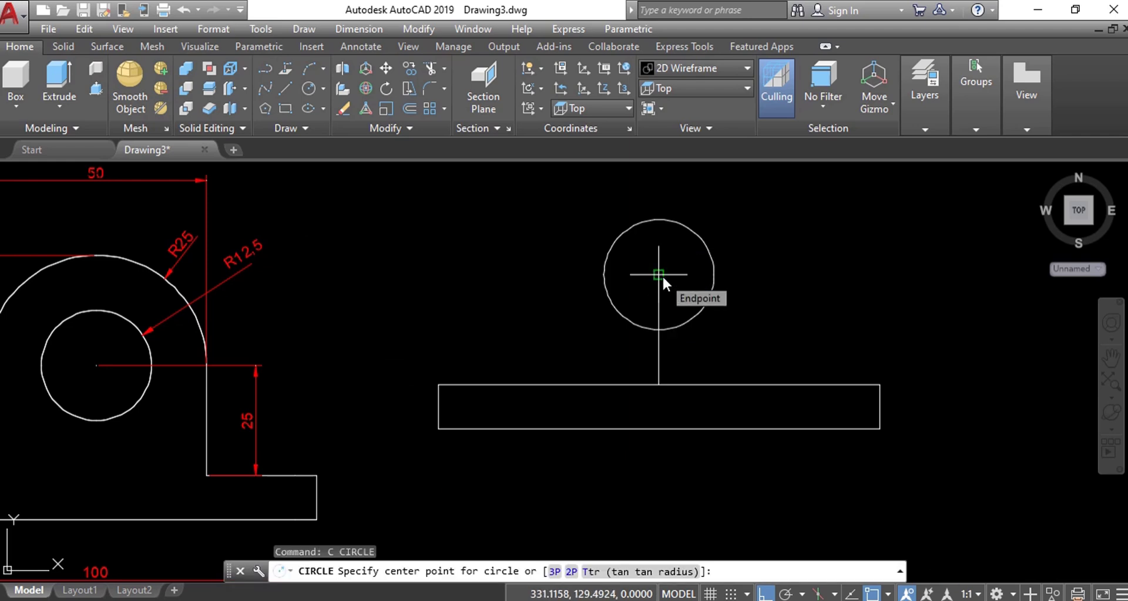
left_click(662, 275)
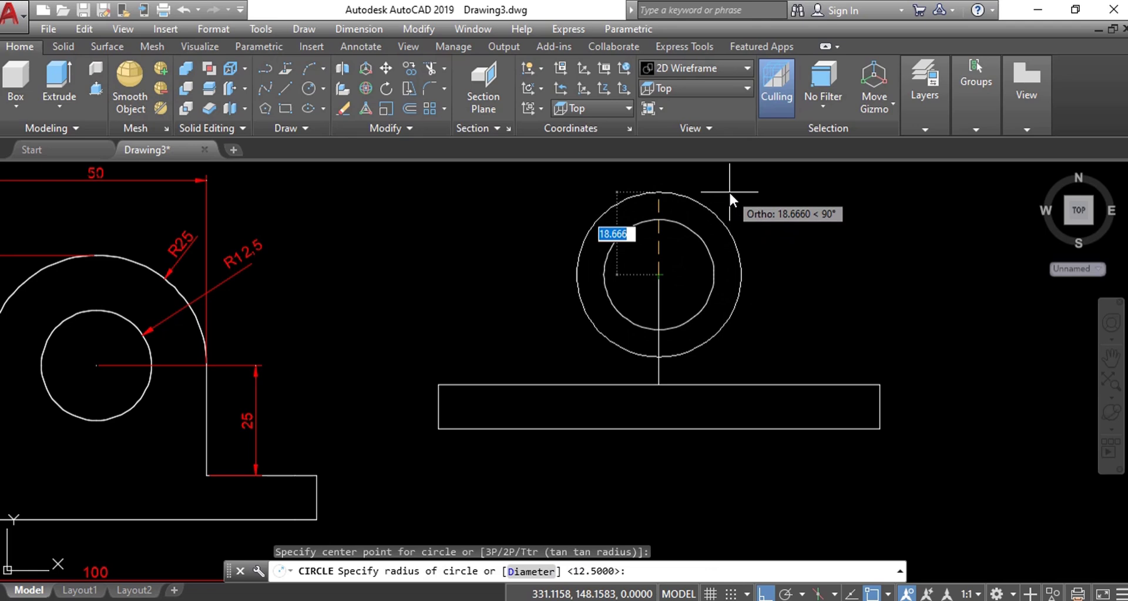
type("25")
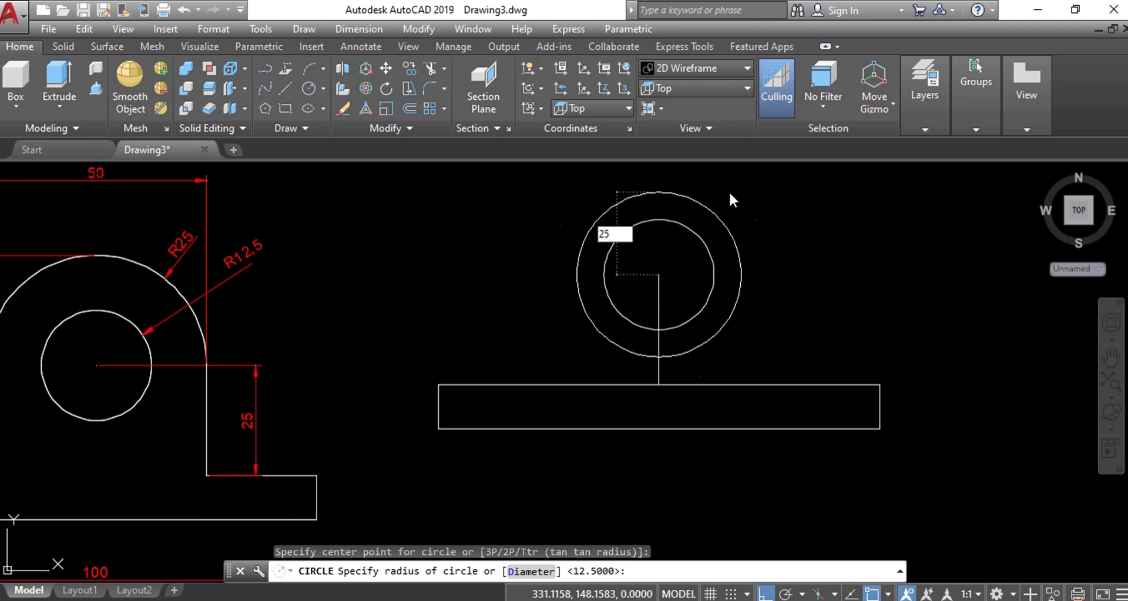
key("Return")
Step: Draw vertical lines from the left and right quadrants of the 25-radius circle down to the base rectangle's upper edge
type("l")
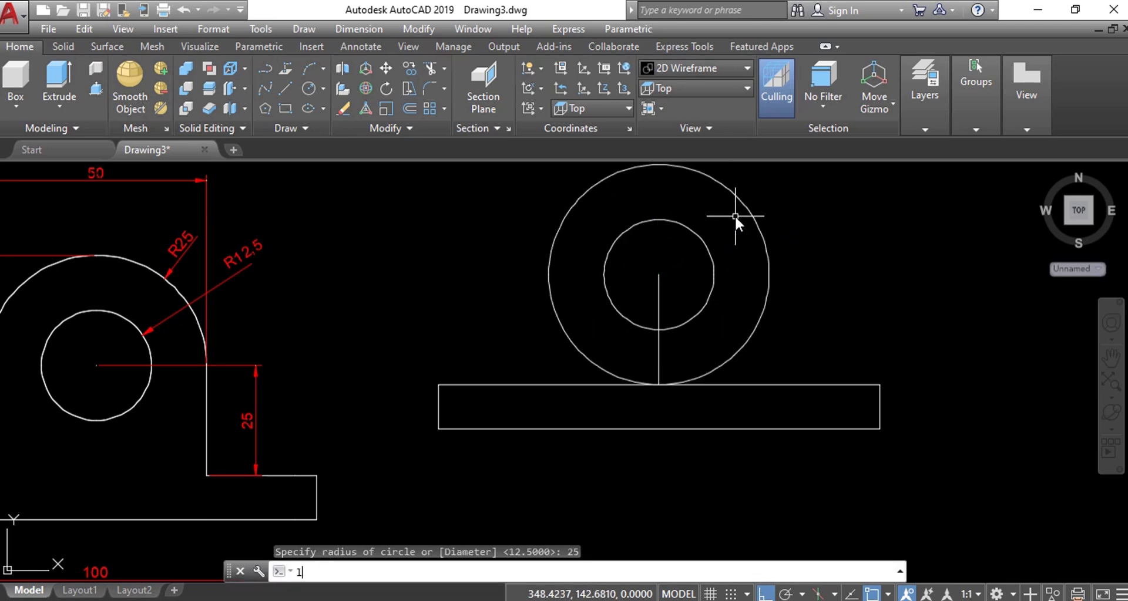
key("Return")
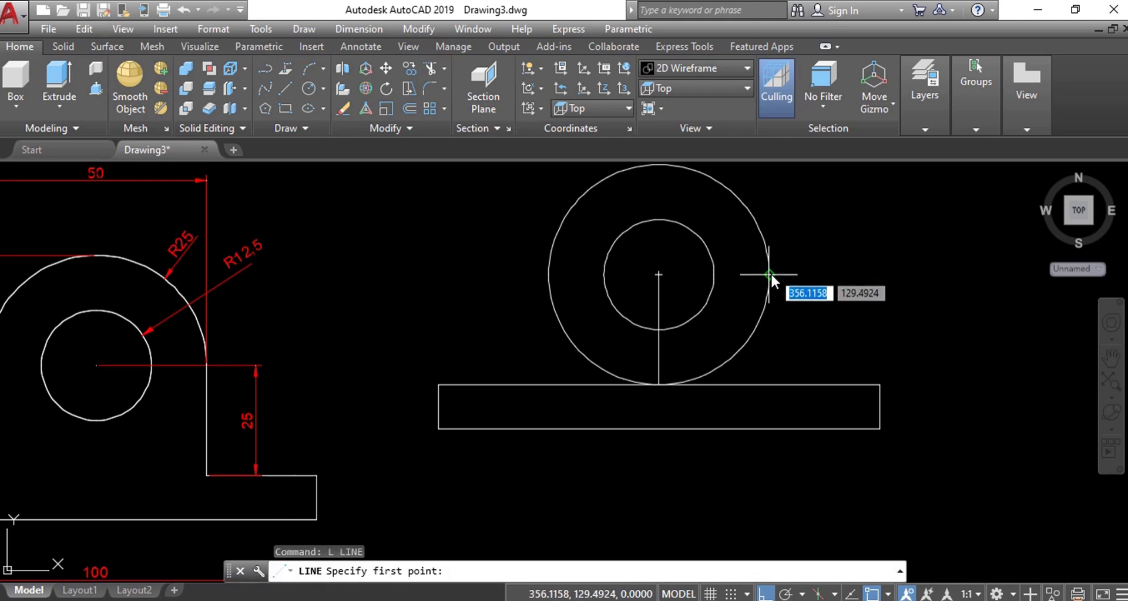
left_click(770, 273)
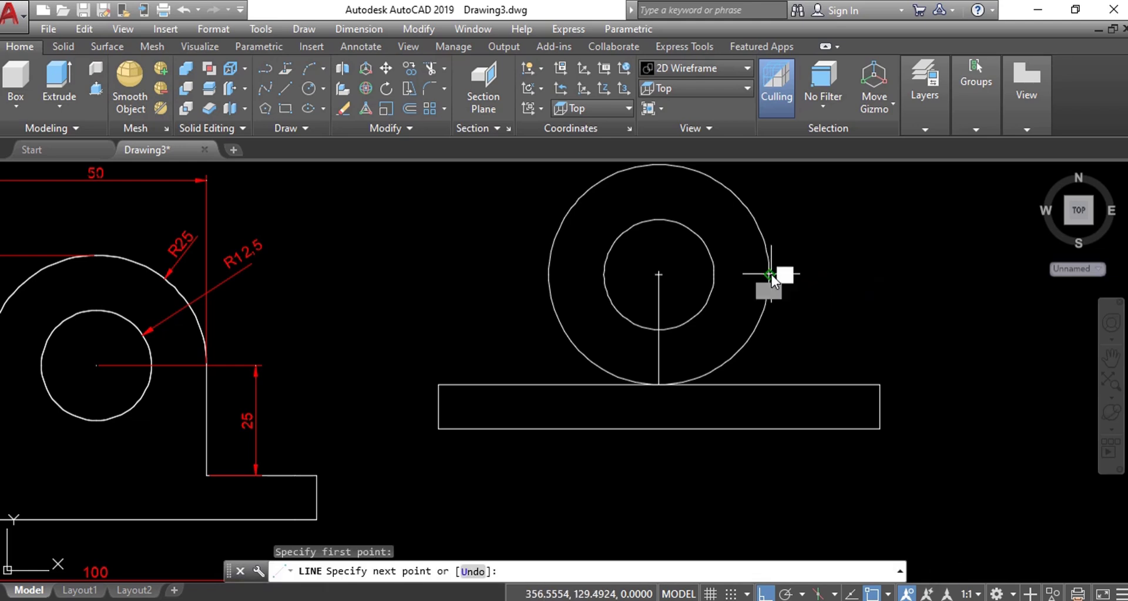
left_click(769, 382)
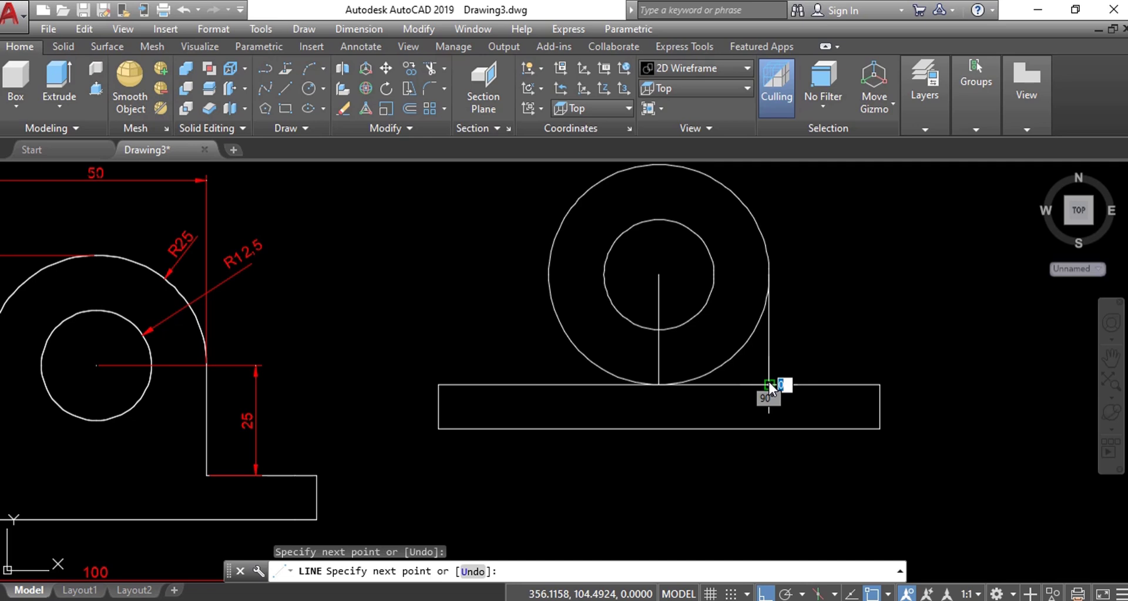
key("Return")
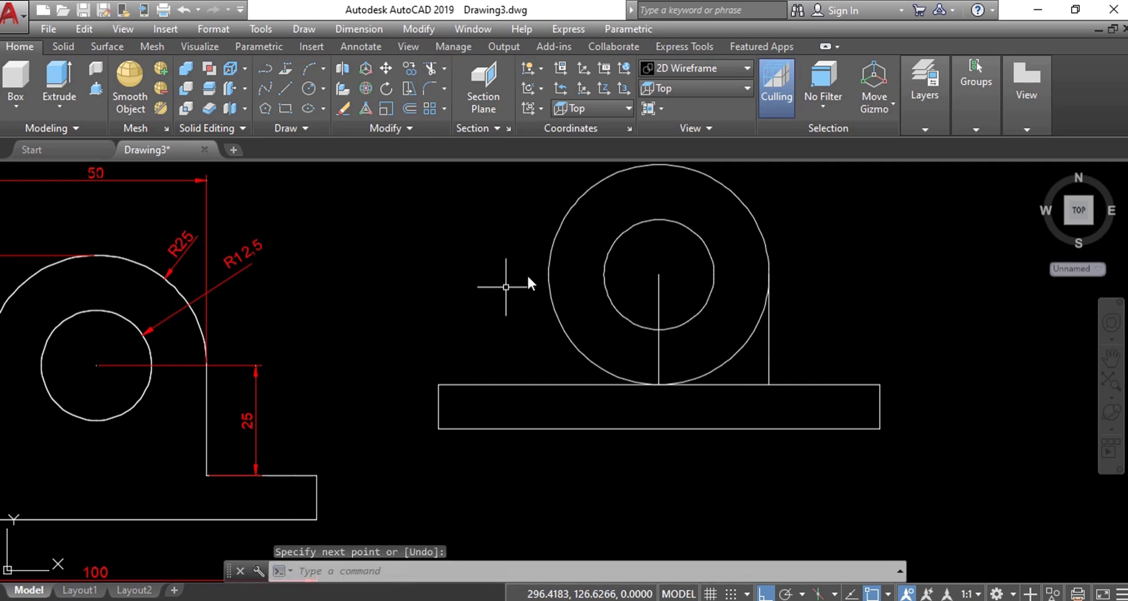
key("Return")
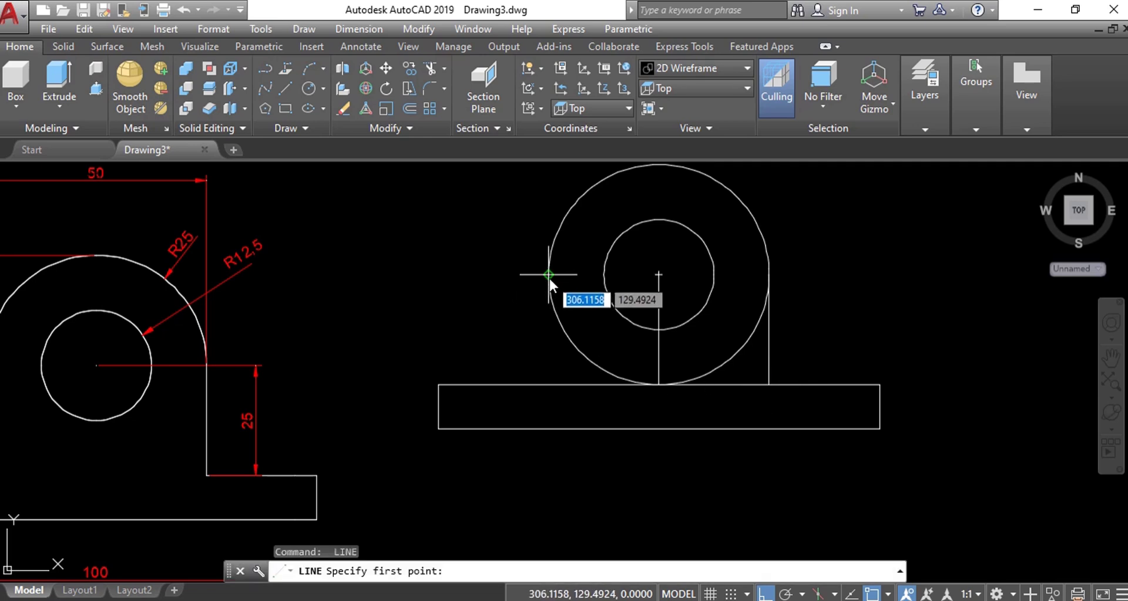
left_click(549, 274)
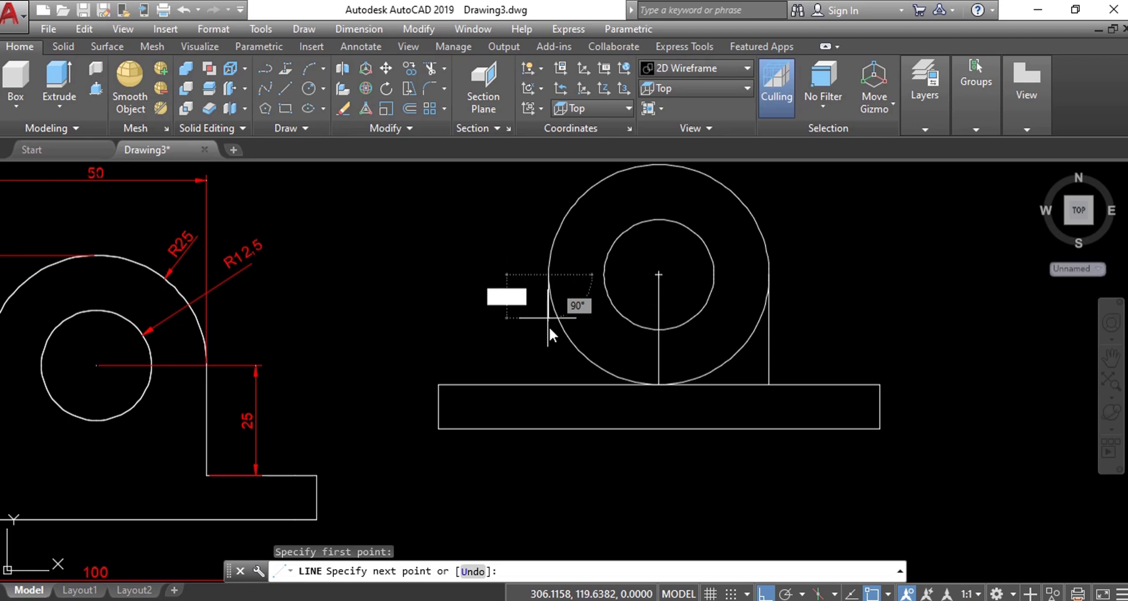
left_click(549, 380)
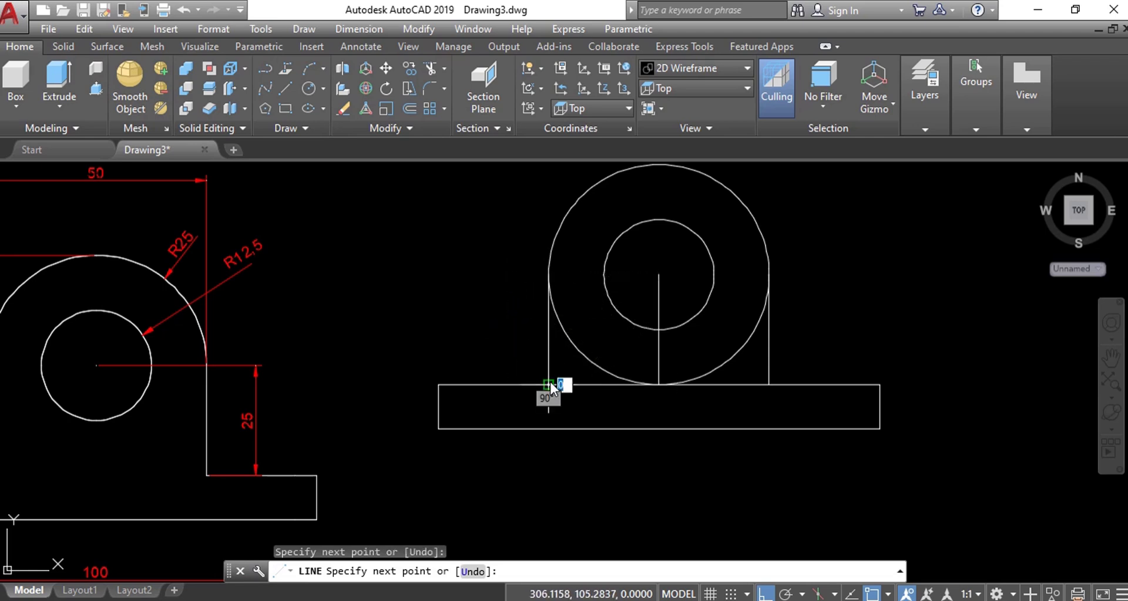
key("Escape")
Step: Erase the vertical construction line running from the circles' centre to the base
scroll(557, 317, "down", 2)
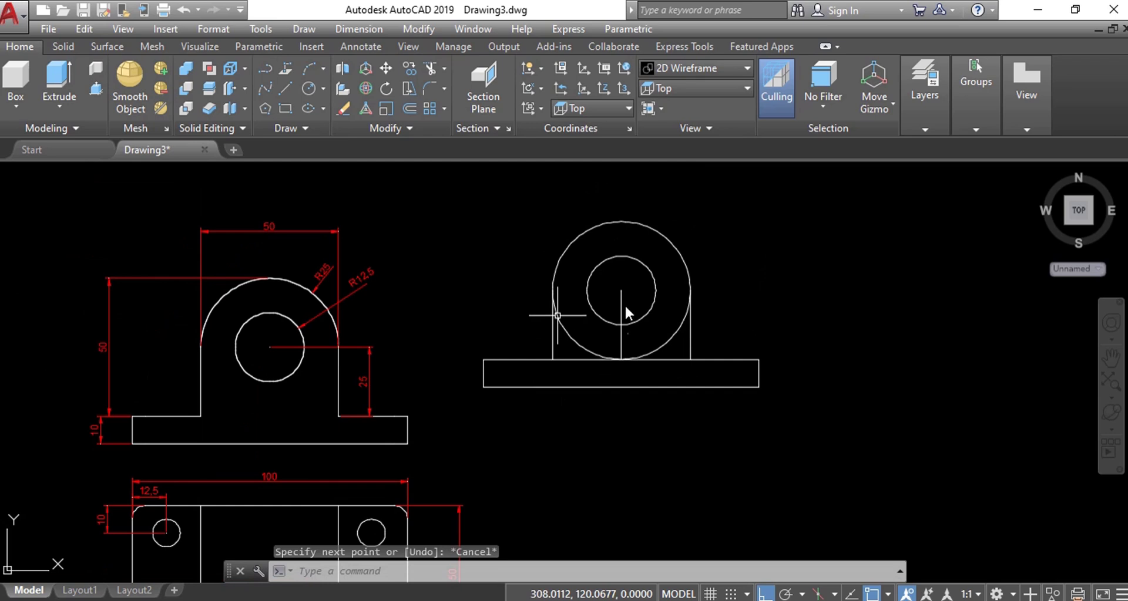
left_click(622, 342)
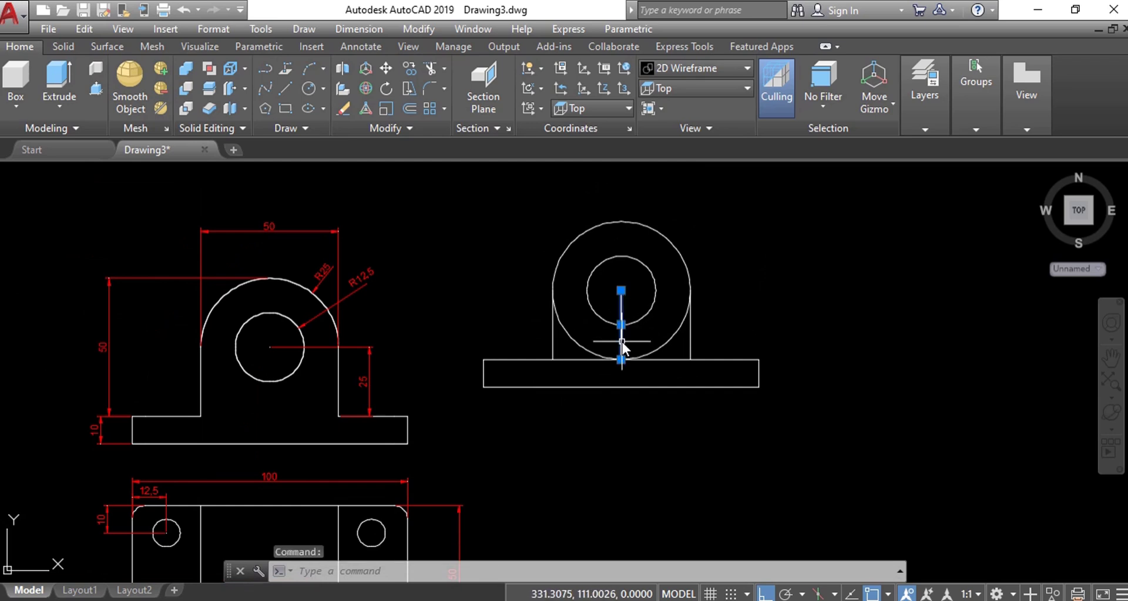
key("Delete")
Step: Trim away the lower half of the outer circle and the base's upper edge between the two vertical lines
type("tr")
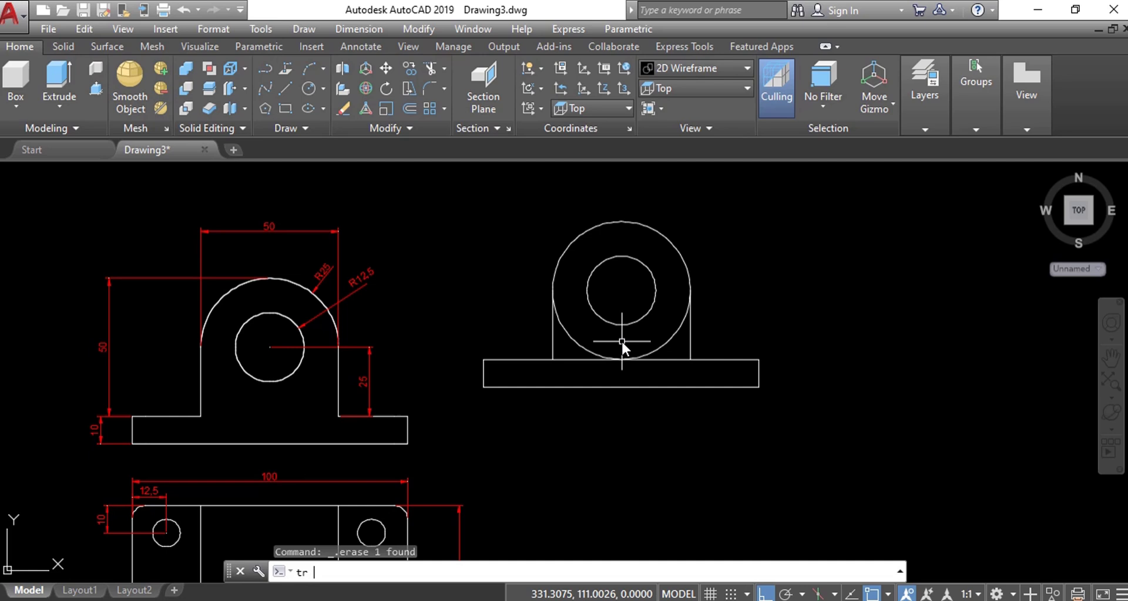
key("Return")
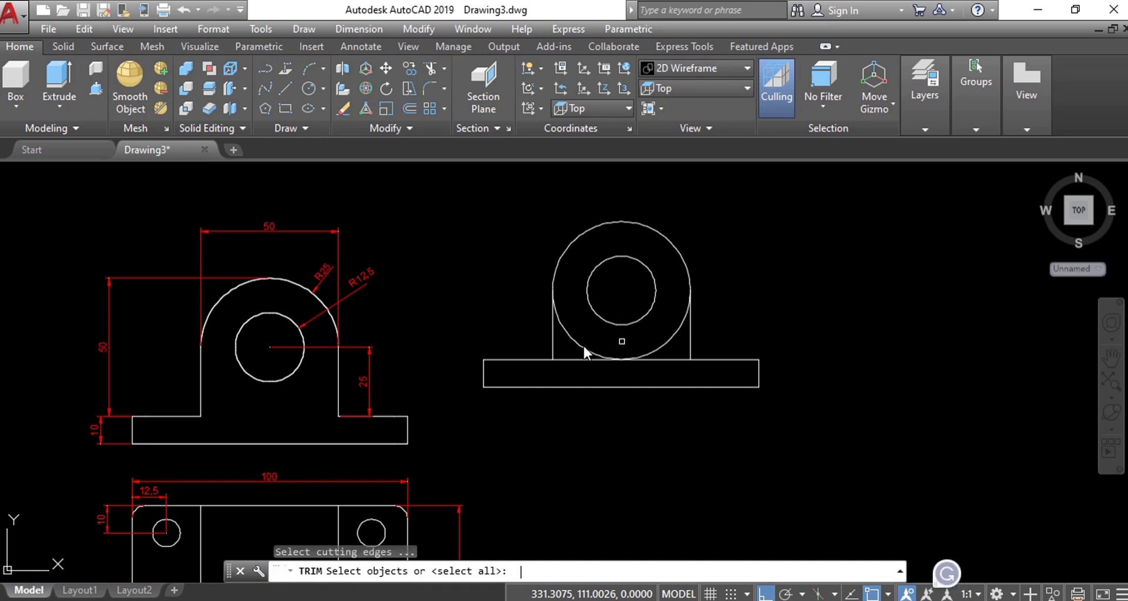
key("Return")
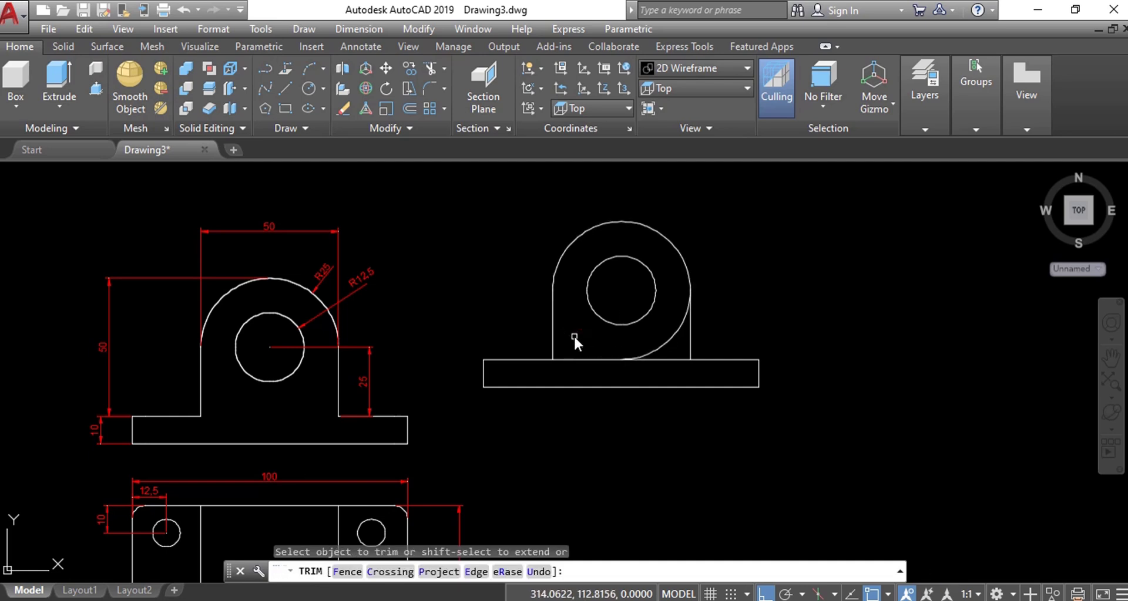
left_click(661, 342)
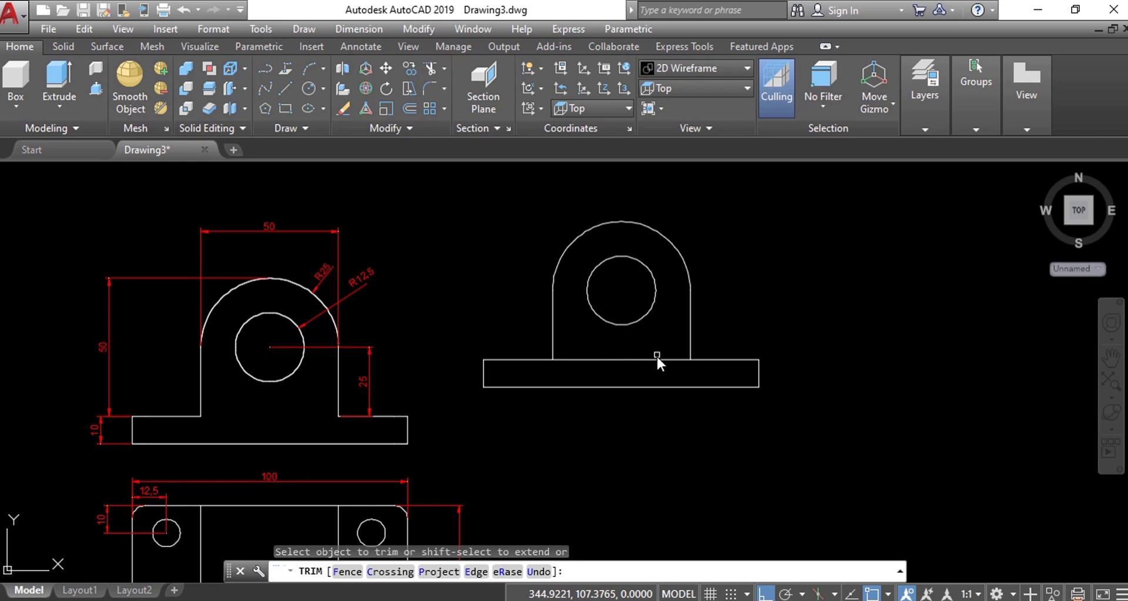
left_click(656, 360)
key("Escape")
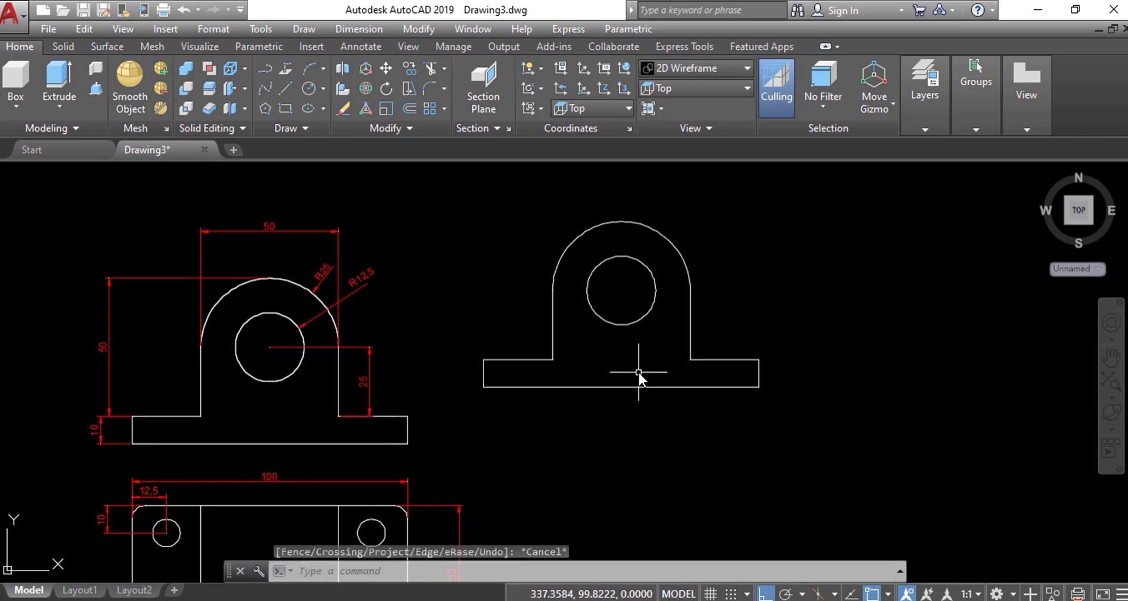
Step: Switch from the top view to the SW Isometric view with the redrawn profile in sight
scroll(639, 373, "down", 4)
scroll(605, 372, "up", 2)
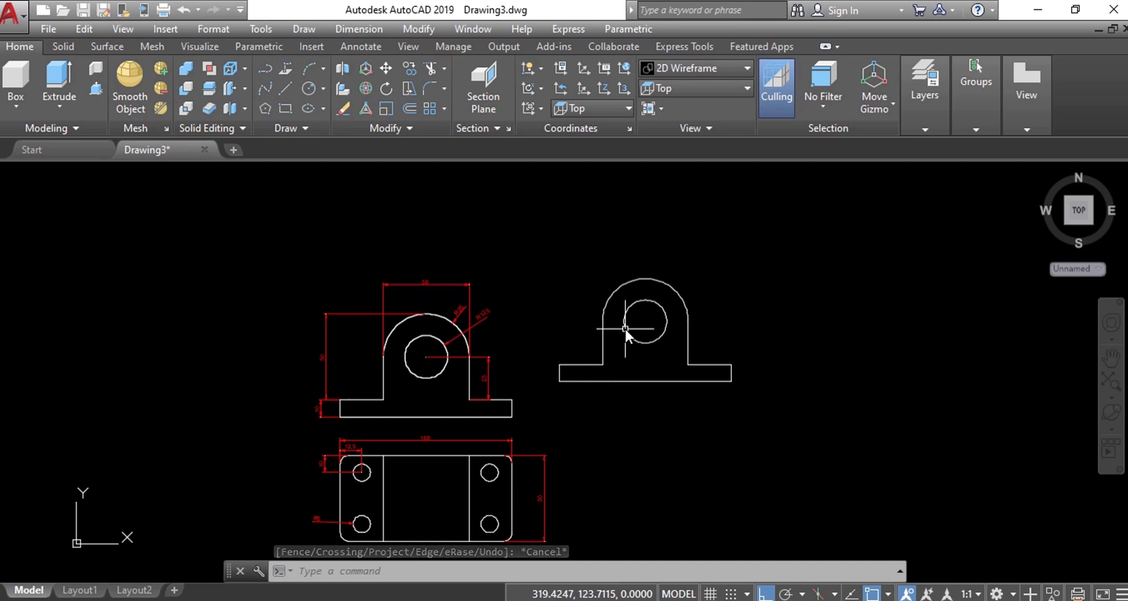
scroll(631, 332, "down", 1)
scroll(648, 335, "up", 1)
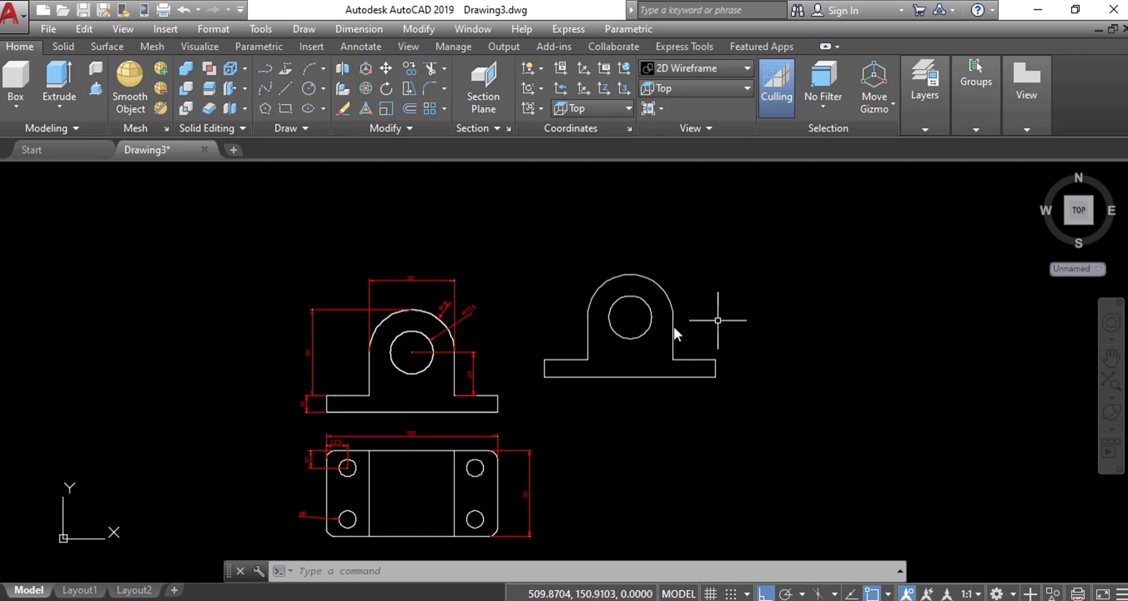
mouse_move(674, 327)
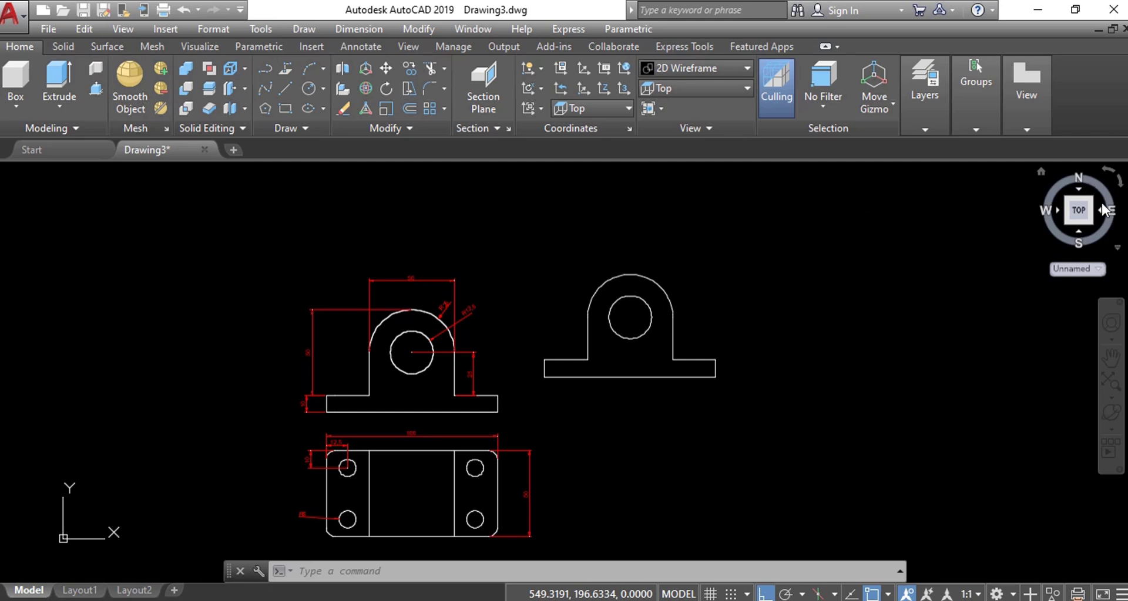
left_click(1067, 223)
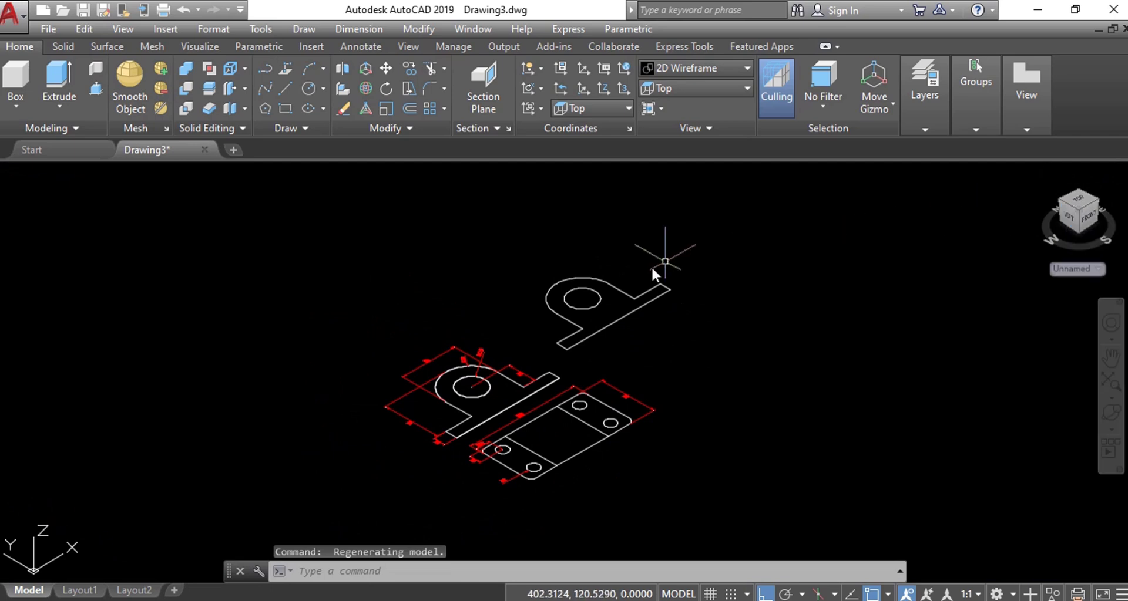
scroll(625, 277, "up", 5)
scroll(550, 363, "down", 3)
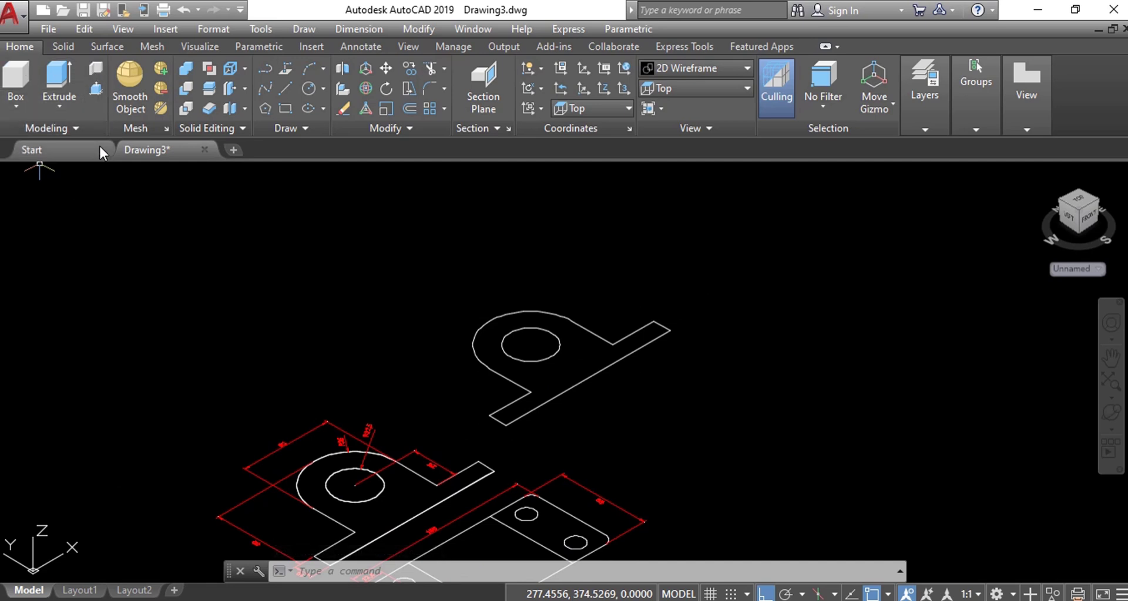
Step: Presspull the area between the profile outline and the hole by 50, and compare it with the top view's depth dimension
left_click(96, 89)
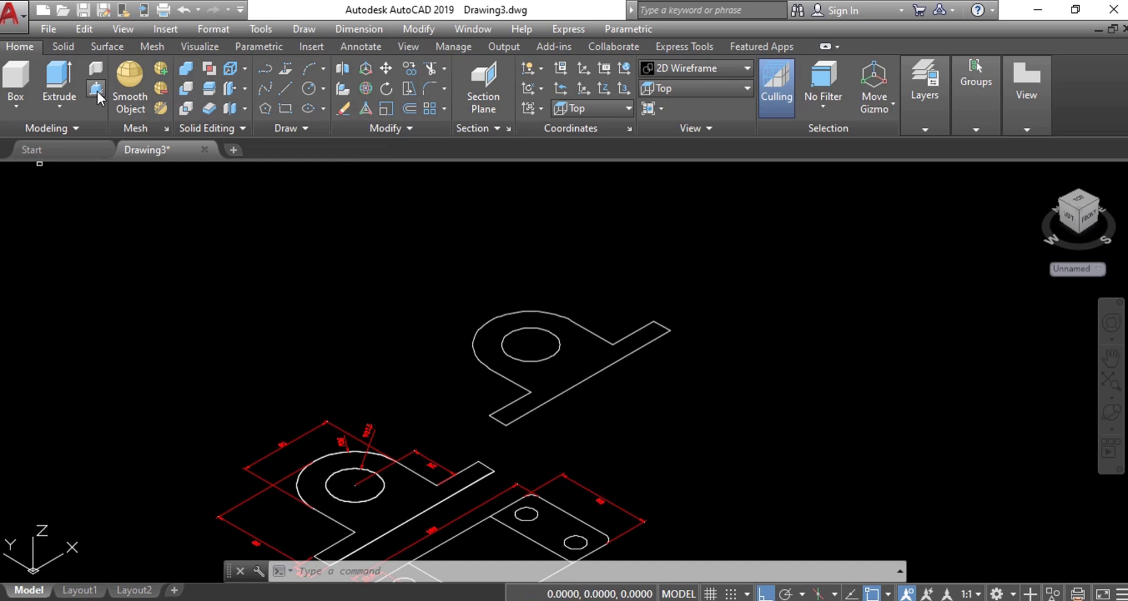
left_click(574, 333)
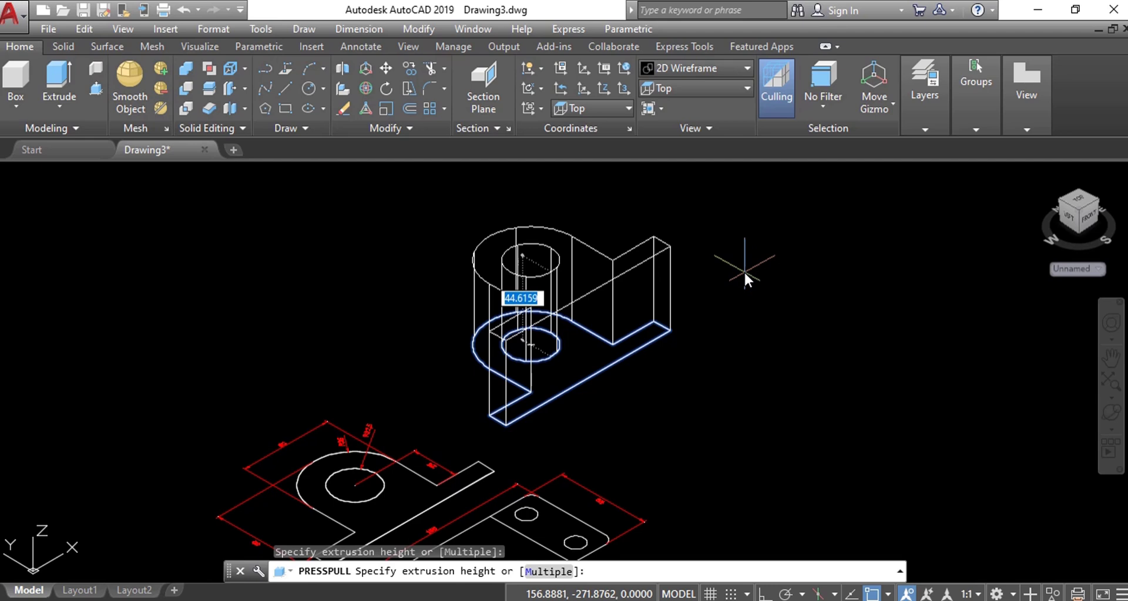
type("50")
key("Return")
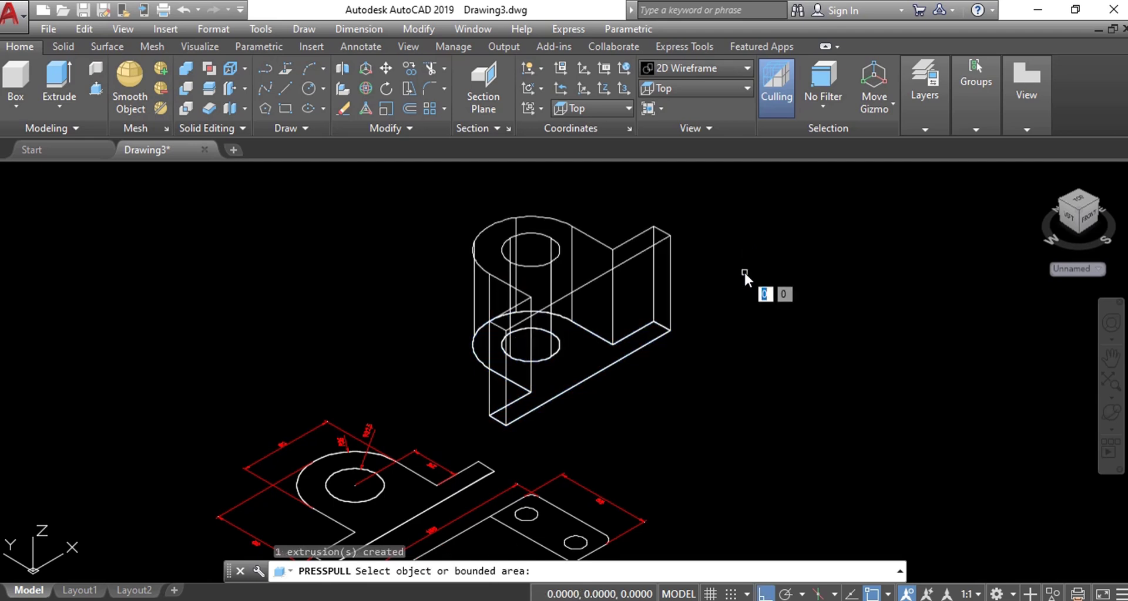
scroll(744, 270, "down", 2)
scroll(656, 410, "up", 5)
scroll(656, 411, "up", 2)
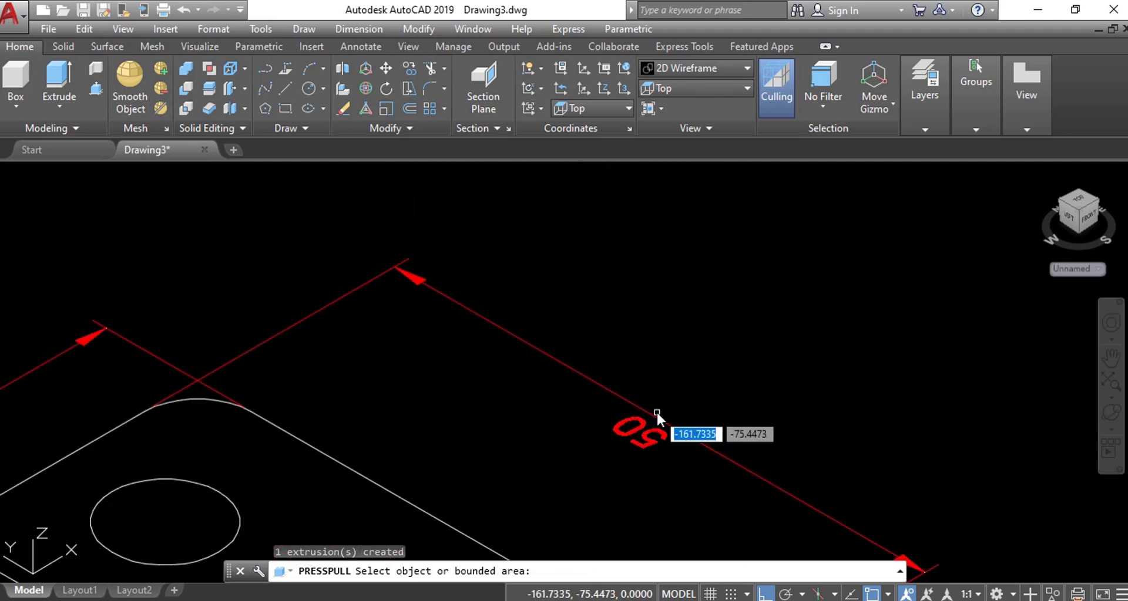
scroll(657, 411, "down", 6)
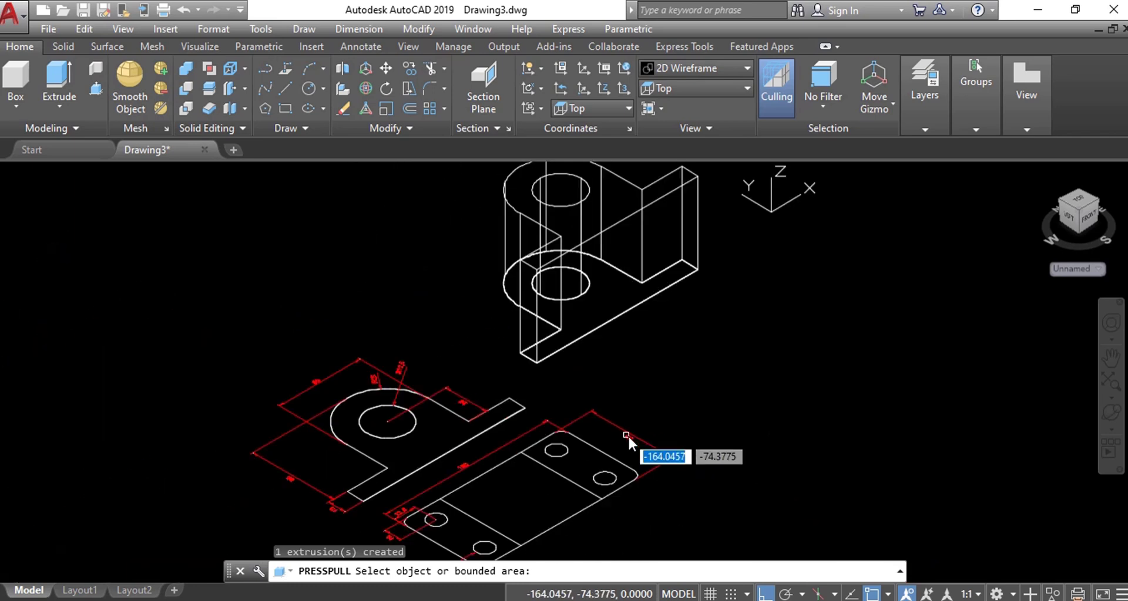
scroll(594, 336, "up", 3)
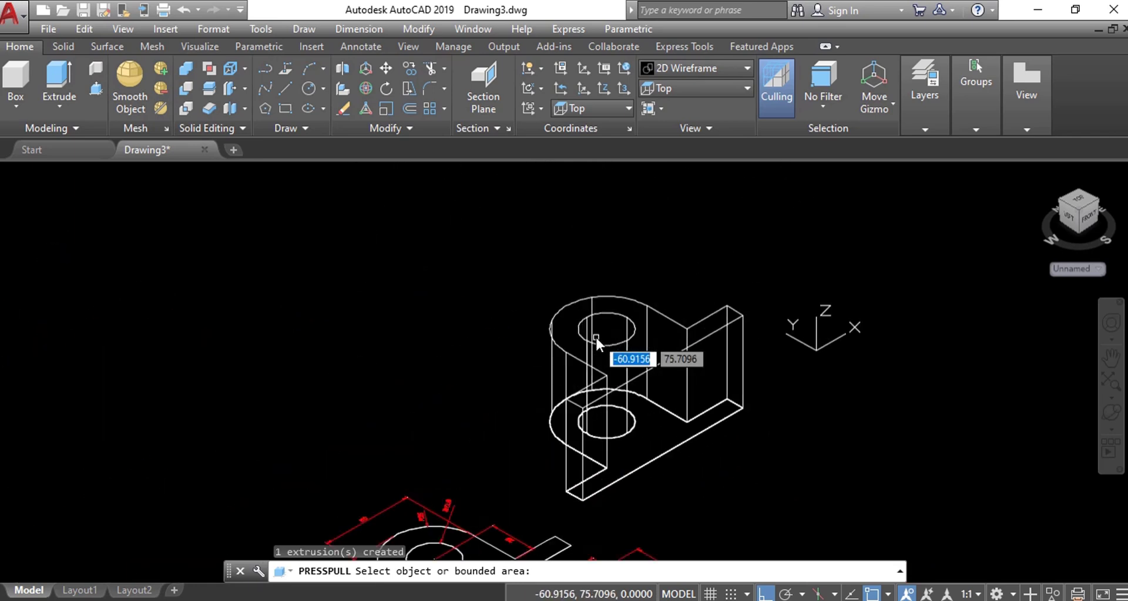
key("Escape")
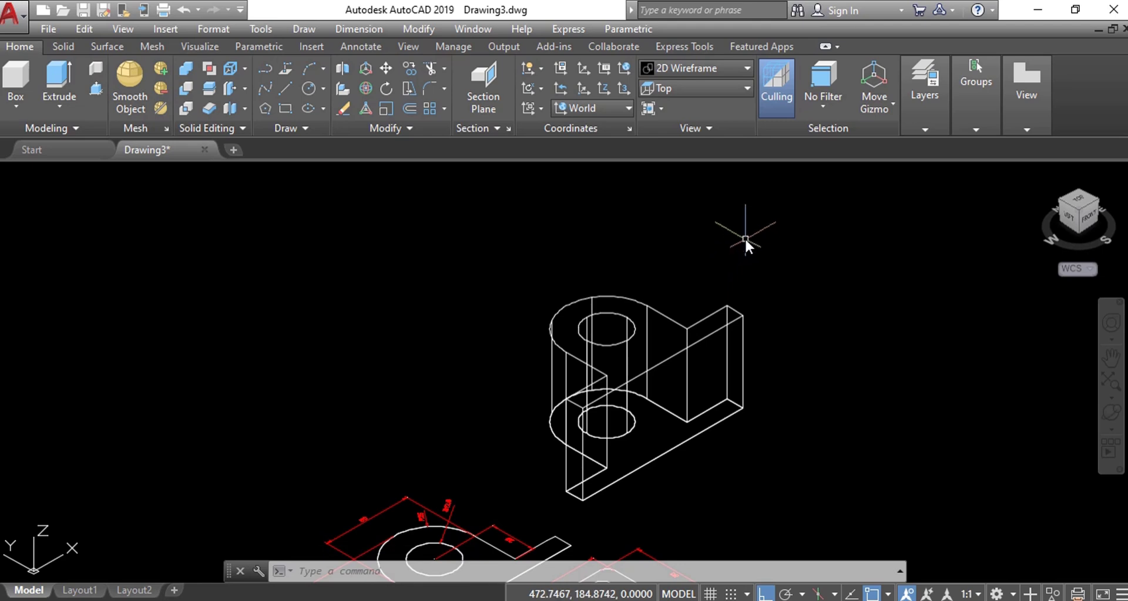
Step: Change the visual style of the model to Conceptual
left_click(723, 69)
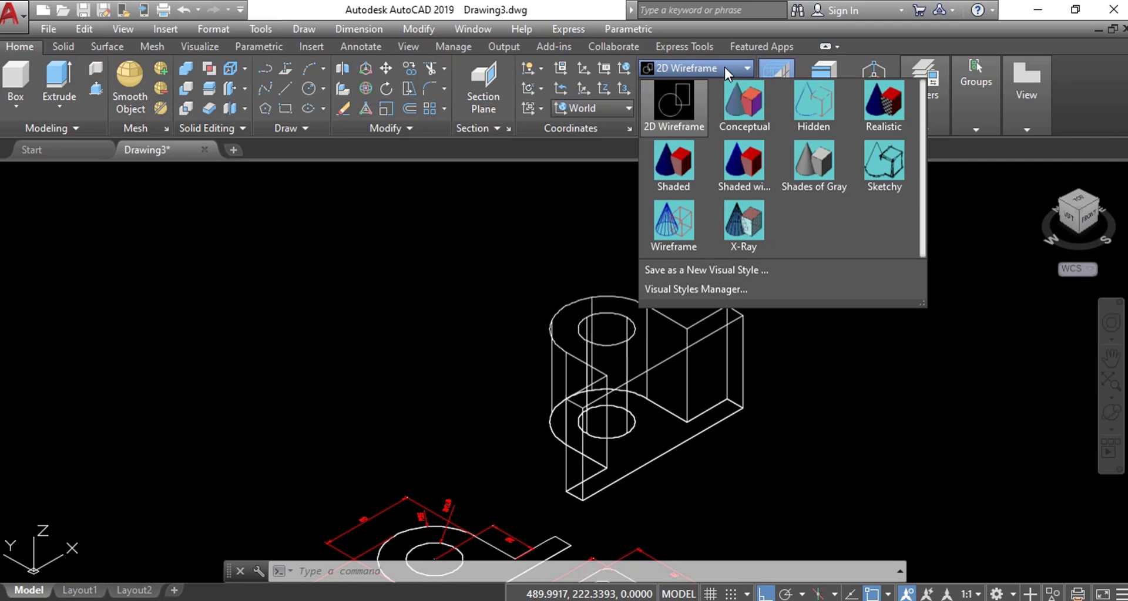
left_click(740, 109)
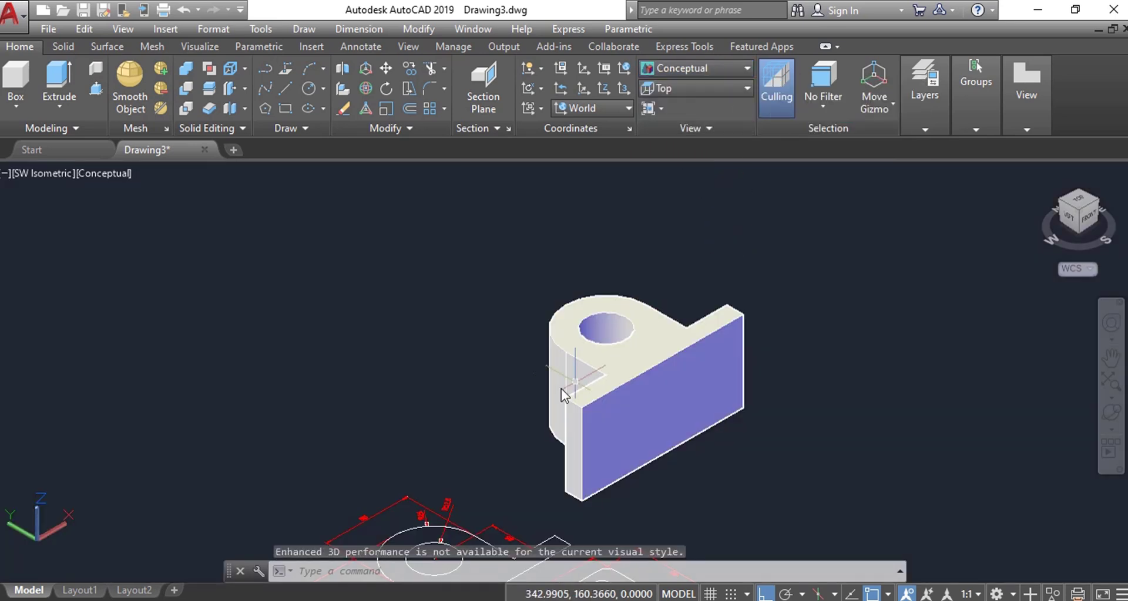
Step: Free-orbit the model until the bracket stands on its base with the bored front face and the base's upper surface in view
left_click(1110, 432)
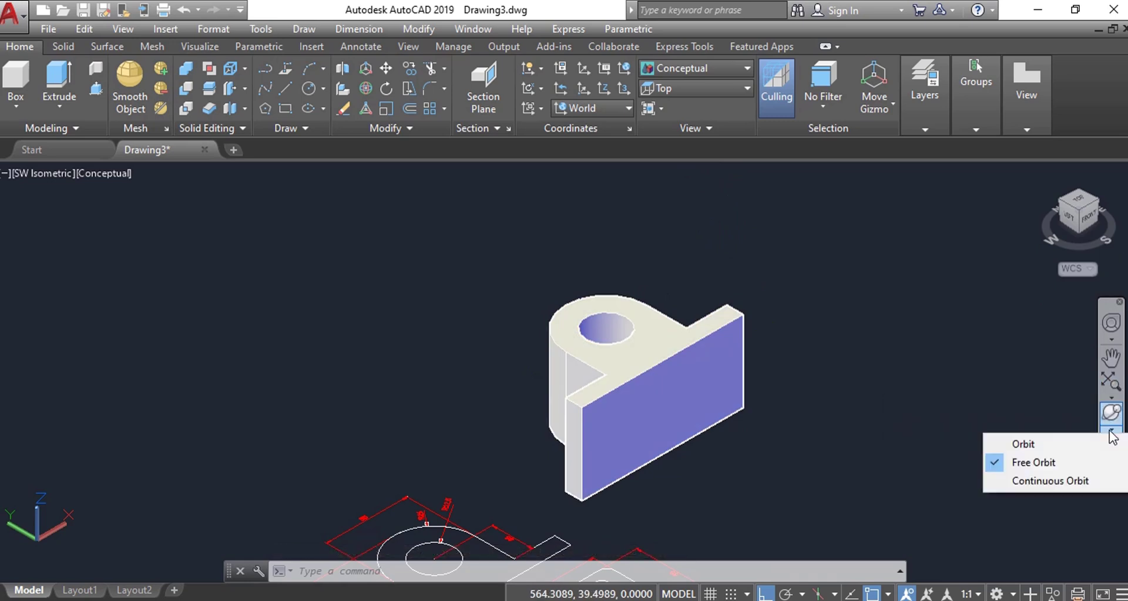
left_click(1033, 463)
left_click_drag(655, 287, 630, 363)
left_click_drag(564, 297, 613, 370)
left_click_drag(597, 287, 541, 313)
left_click_drag(509, 349, 726, 237)
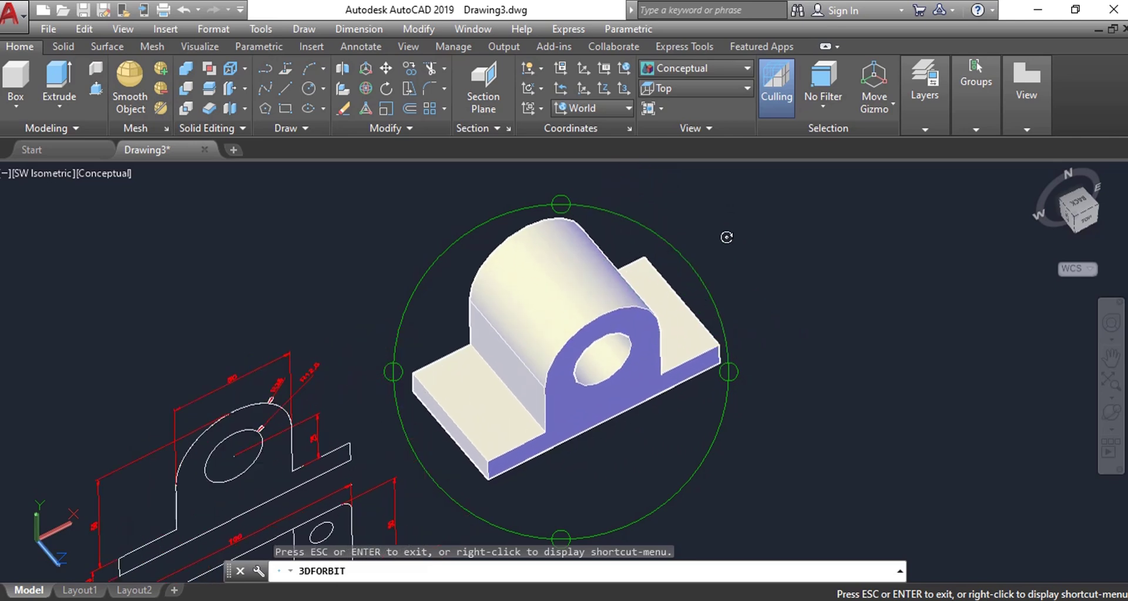
key("Escape")
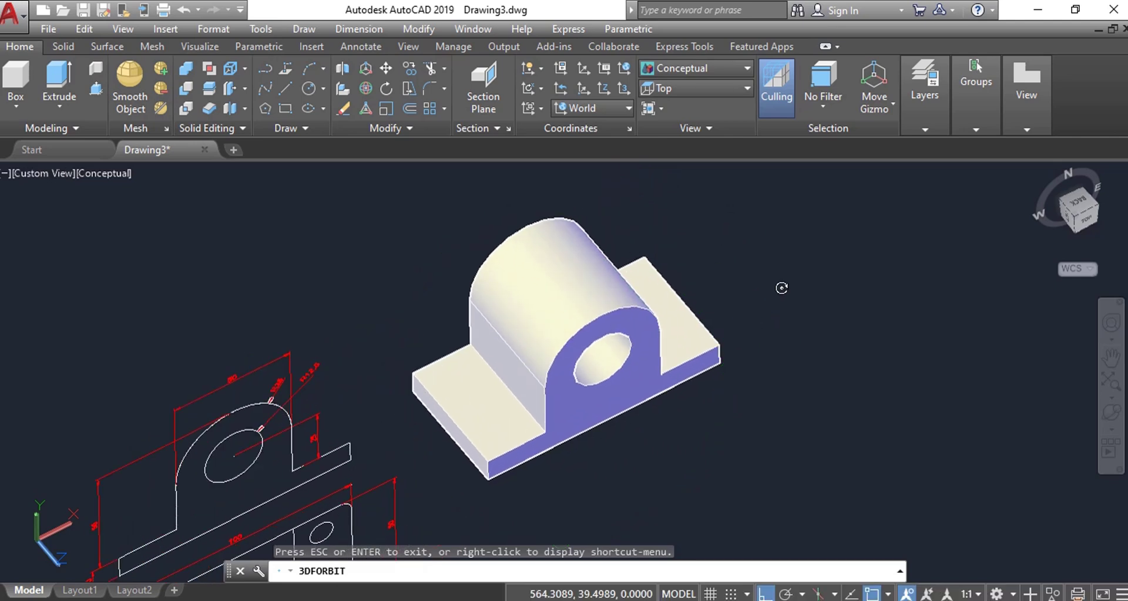
Step: Examine the reference image for the position and radius dimensions of the four base holes, and compare them with the modelled base
scroll(784, 291, "down", 3)
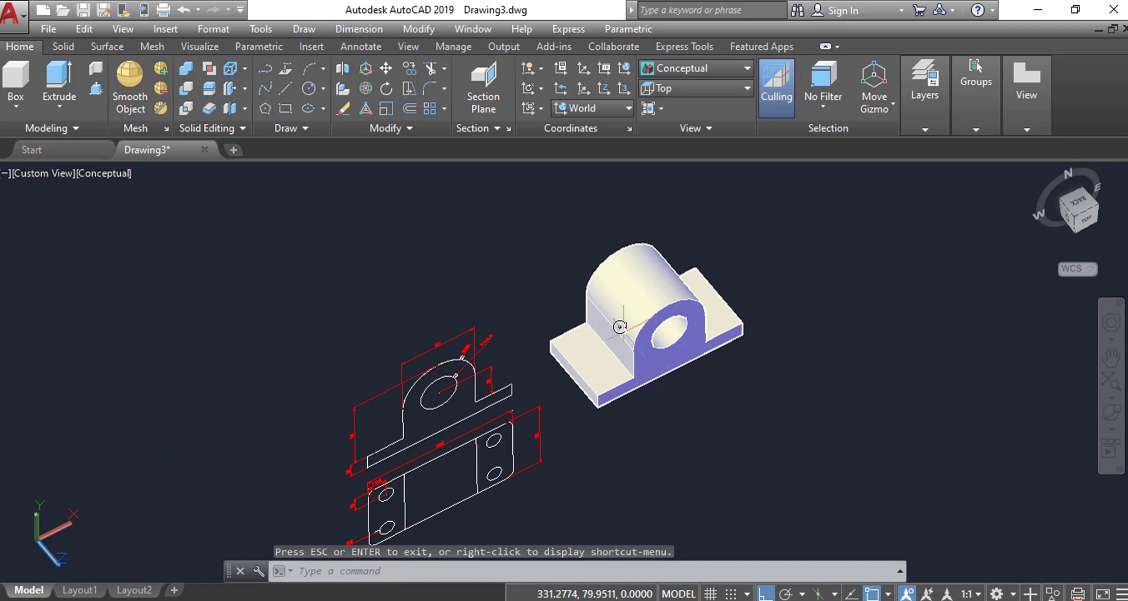
scroll(613, 326, "up", 3)
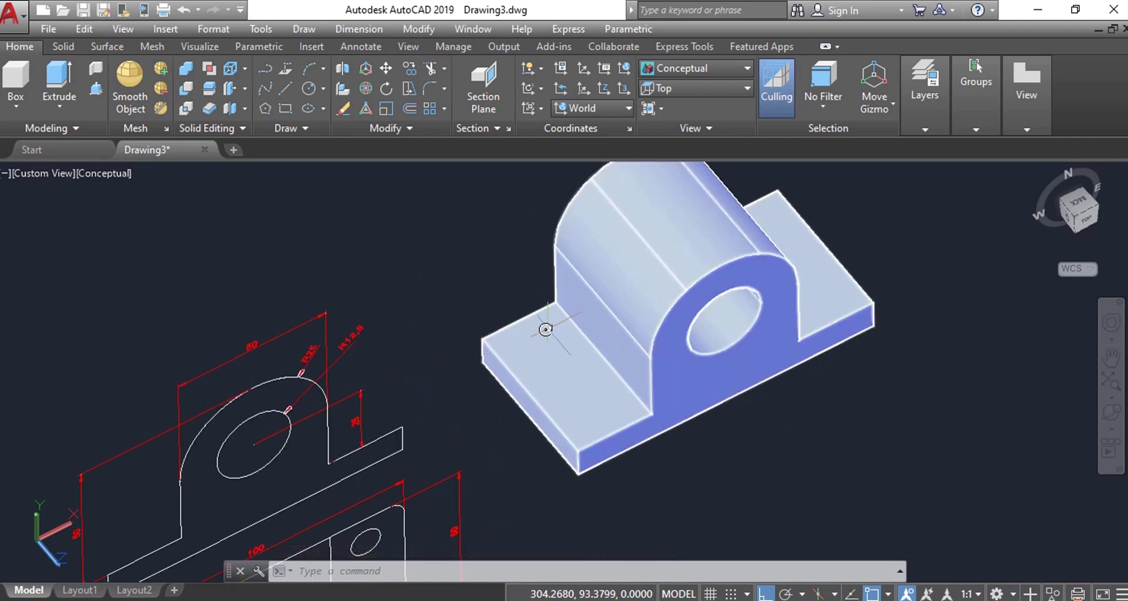
mouse_move(528, 341)
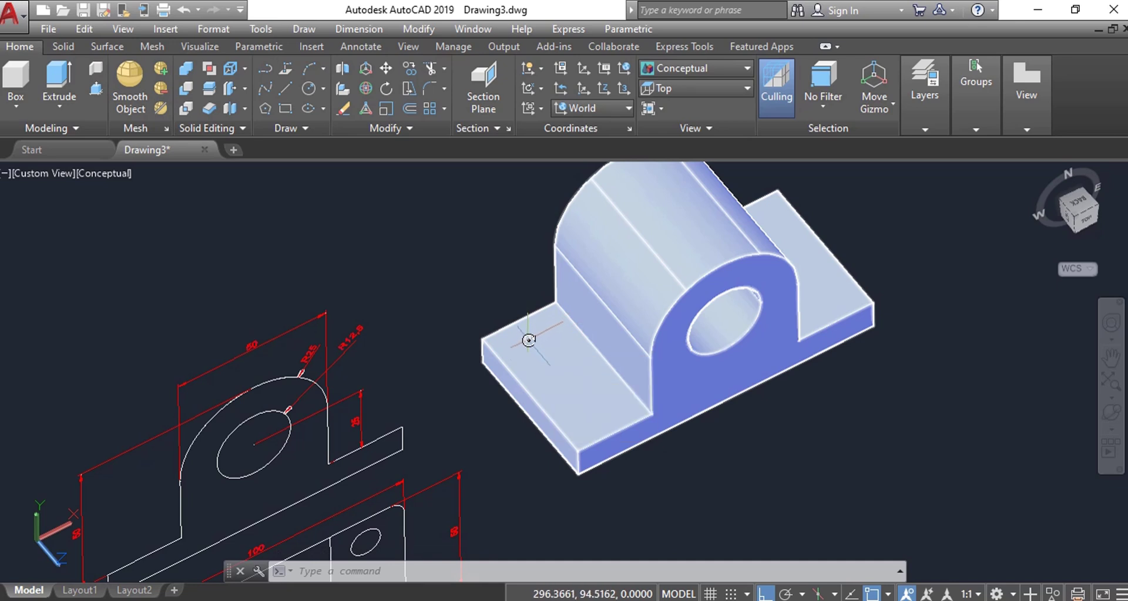
key("alt+Tab")
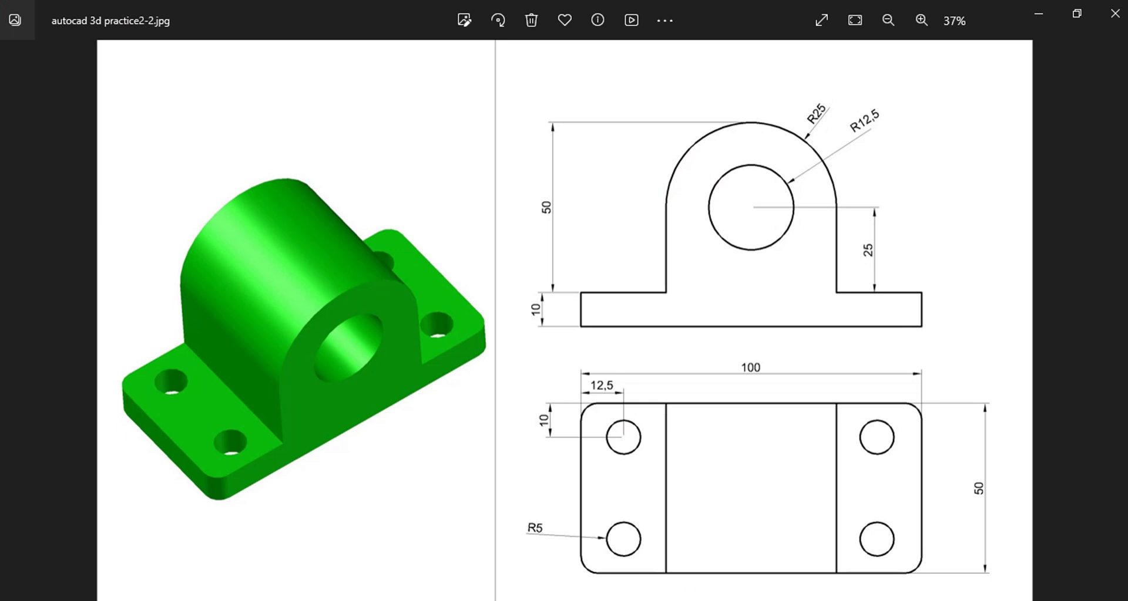
scroll(636, 439, "up", 1)
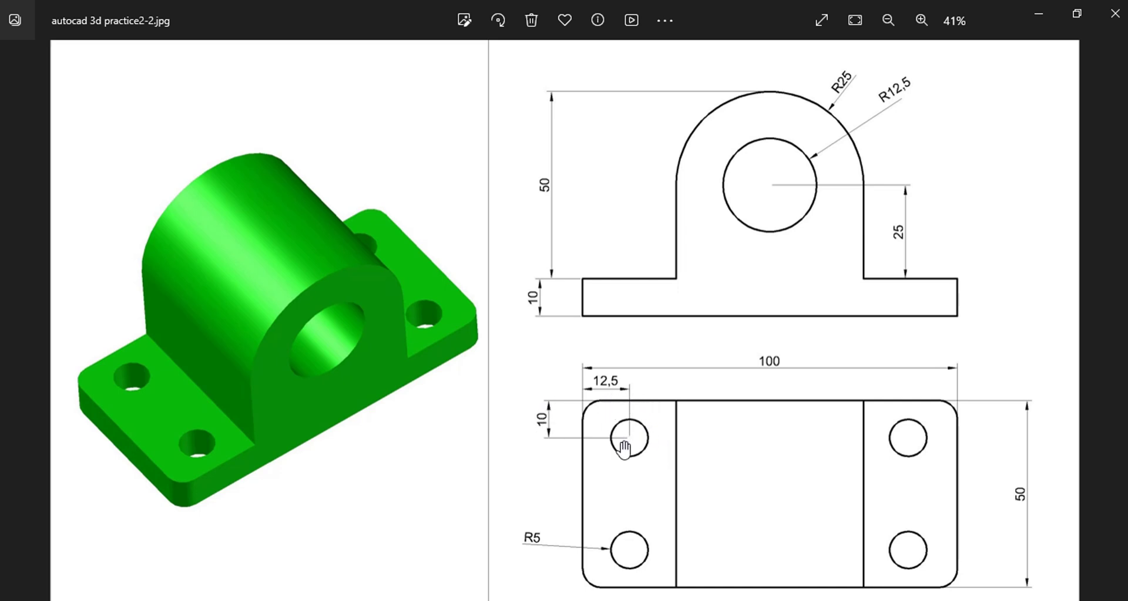
scroll(547, 447, "down", 2)
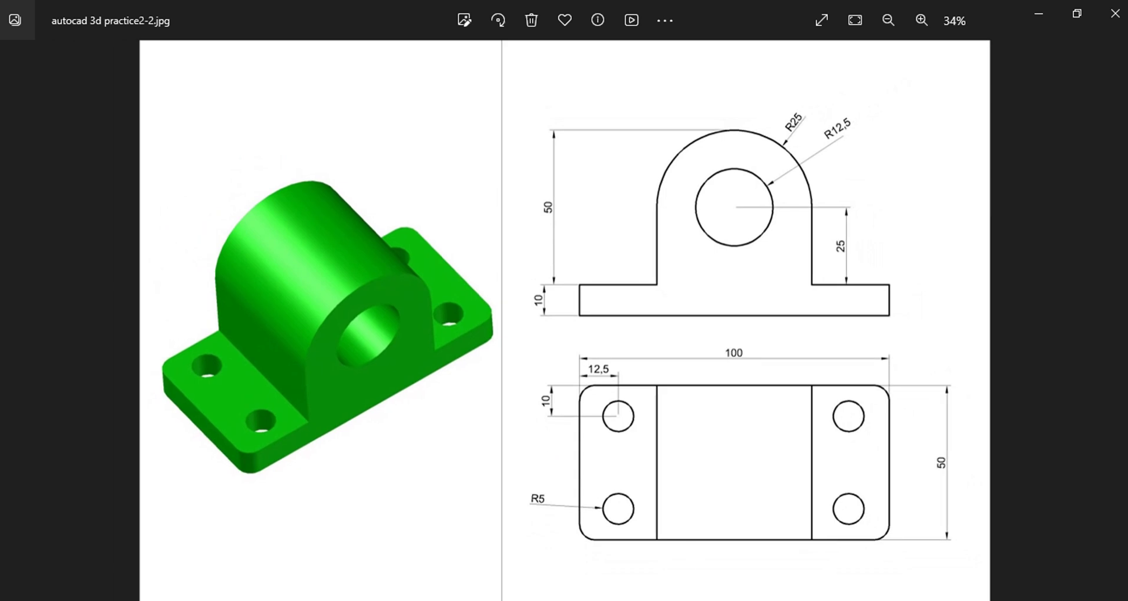
key("alt+Tab")
scroll(550, 476, "down", 2)
scroll(533, 406, "up", 2)
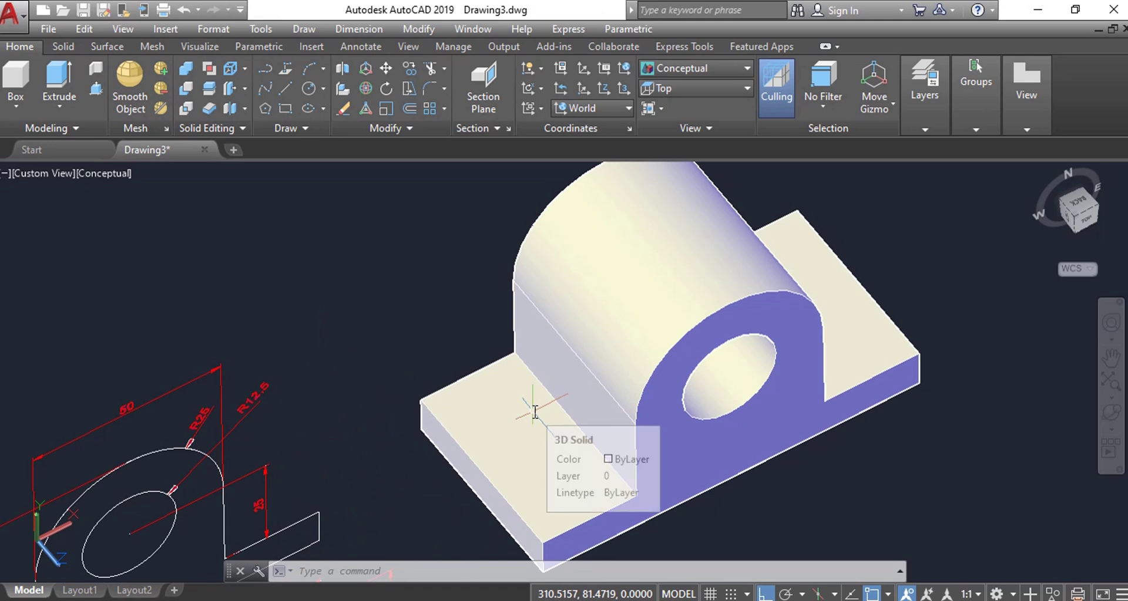
left_click(522, 382)
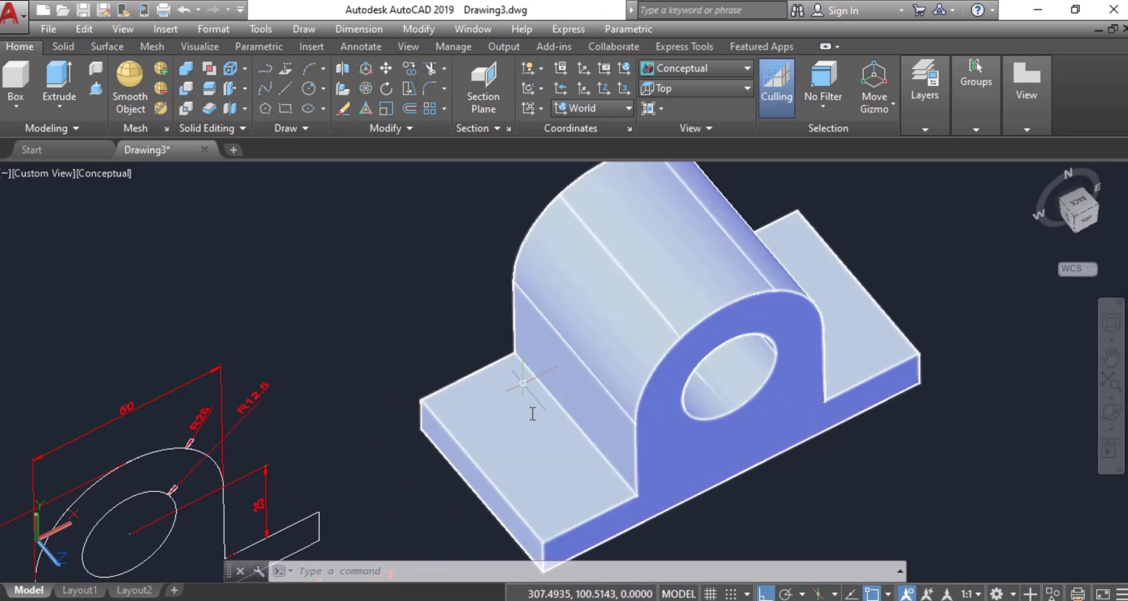
scroll(529, 453, "down", 2)
scroll(517, 452, "up", 1)
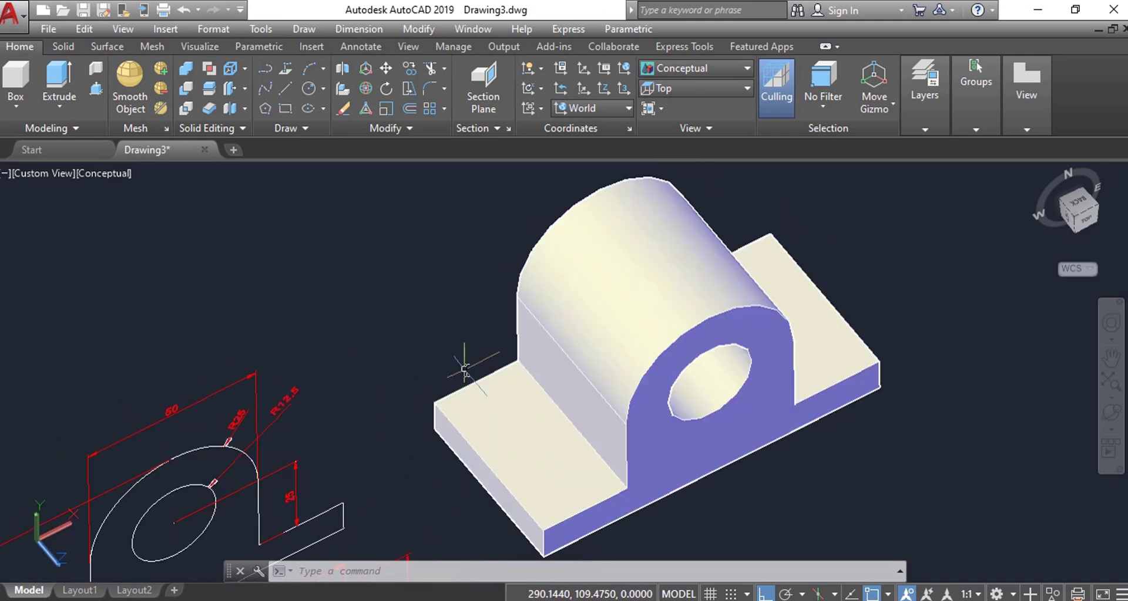
type("l")
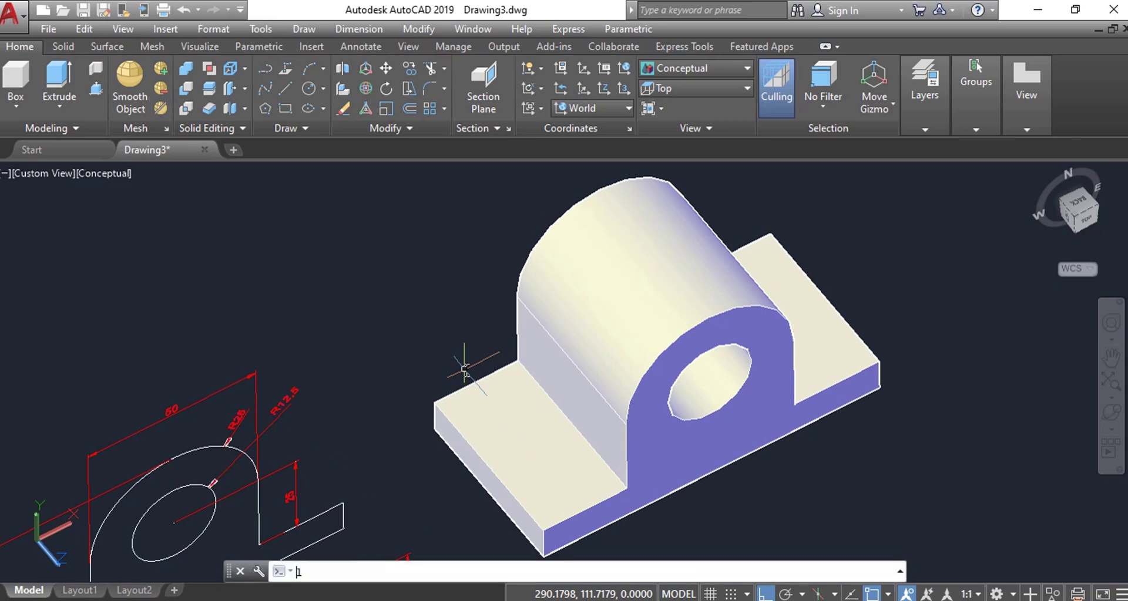
key("Return")
left_click(467, 370)
key("Escape")
scroll(436, 327, "down", 1)
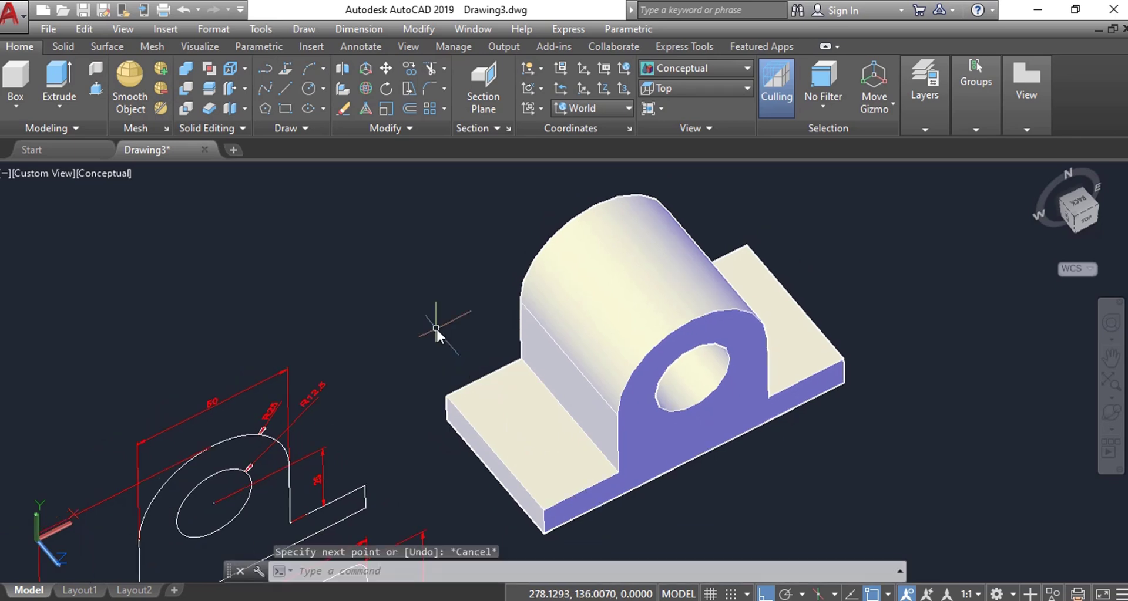
Step: Draw a guide line 10 long on the left flange's upper face, from the midpoint of its rear edge towards the front
type("l")
key("Return")
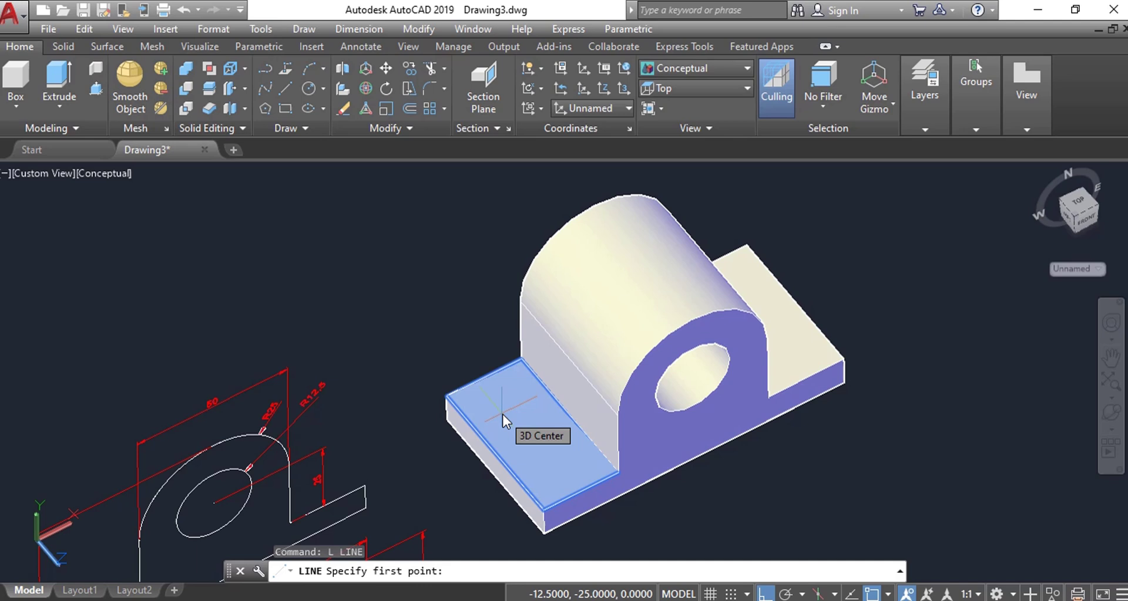
left_click(489, 380)
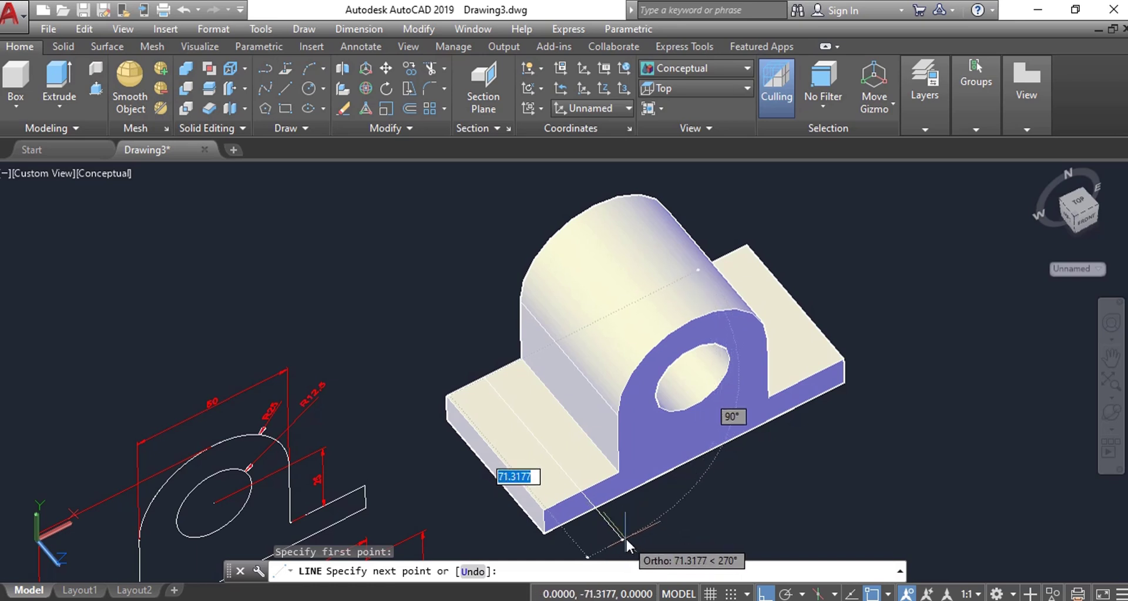
type("10")
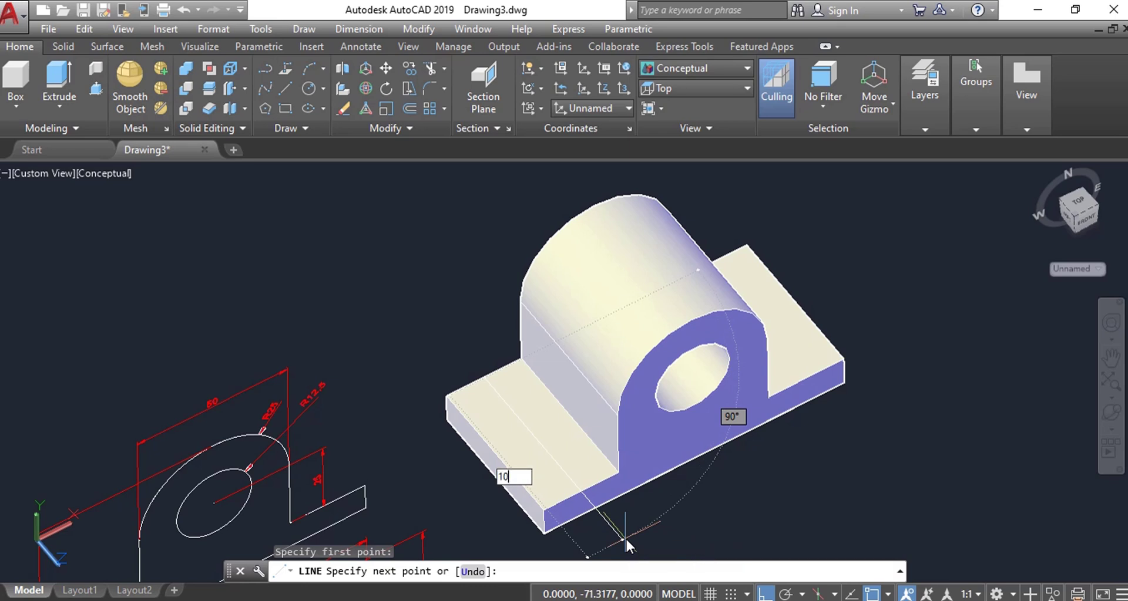
key("Return")
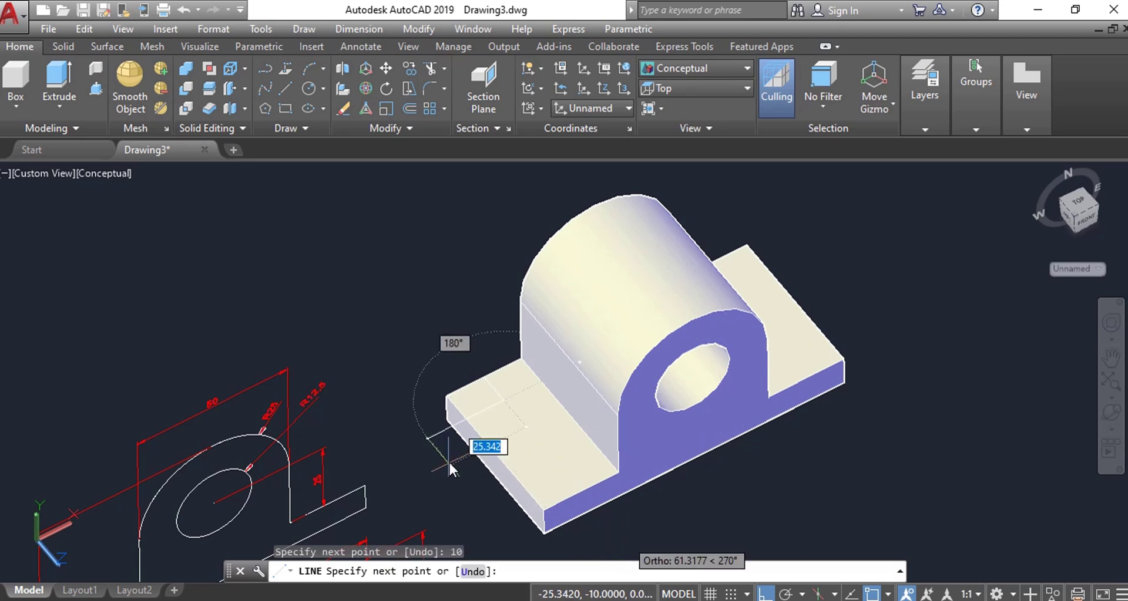
key("Escape")
scroll(529, 395, "up", 4)
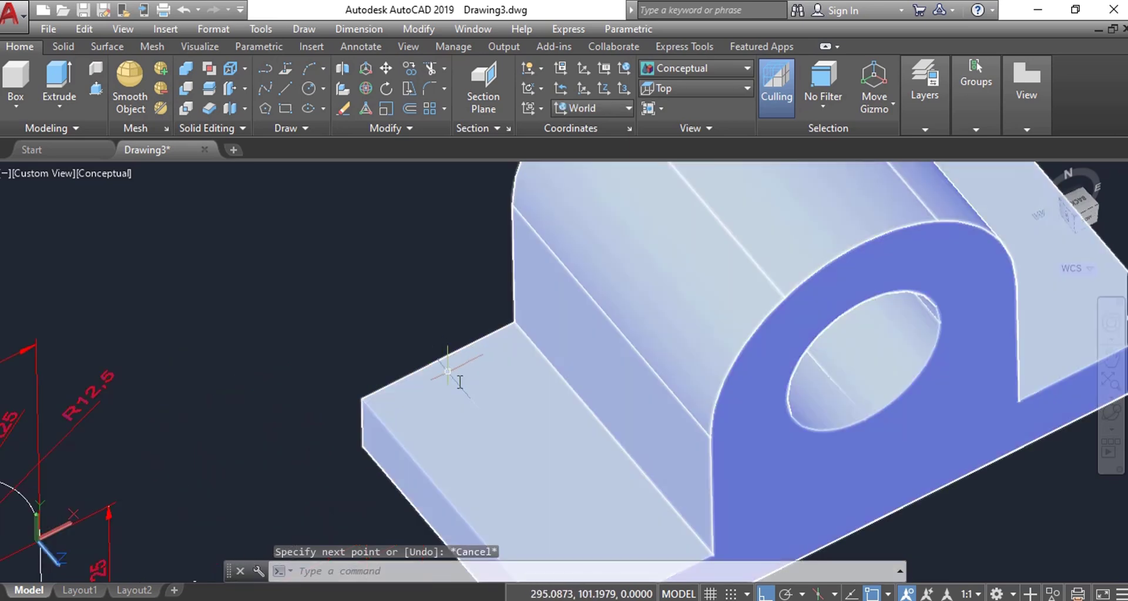
scroll(482, 416, "down", 4)
scroll(482, 415, "up", 2)
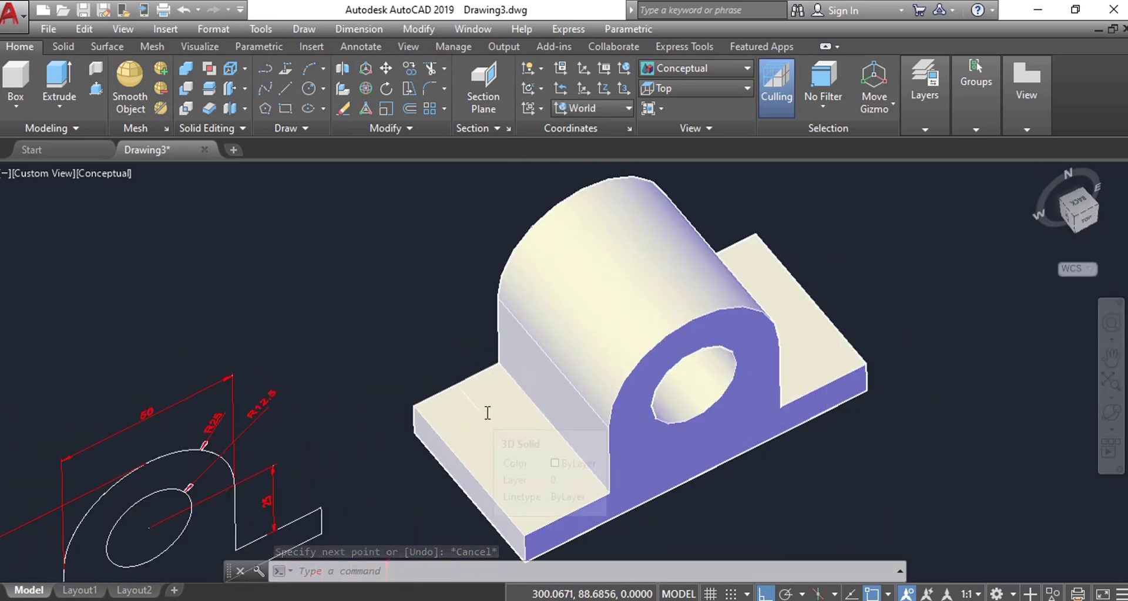
Step: Change the visual style of the model to Realistic
left_click(724, 67)
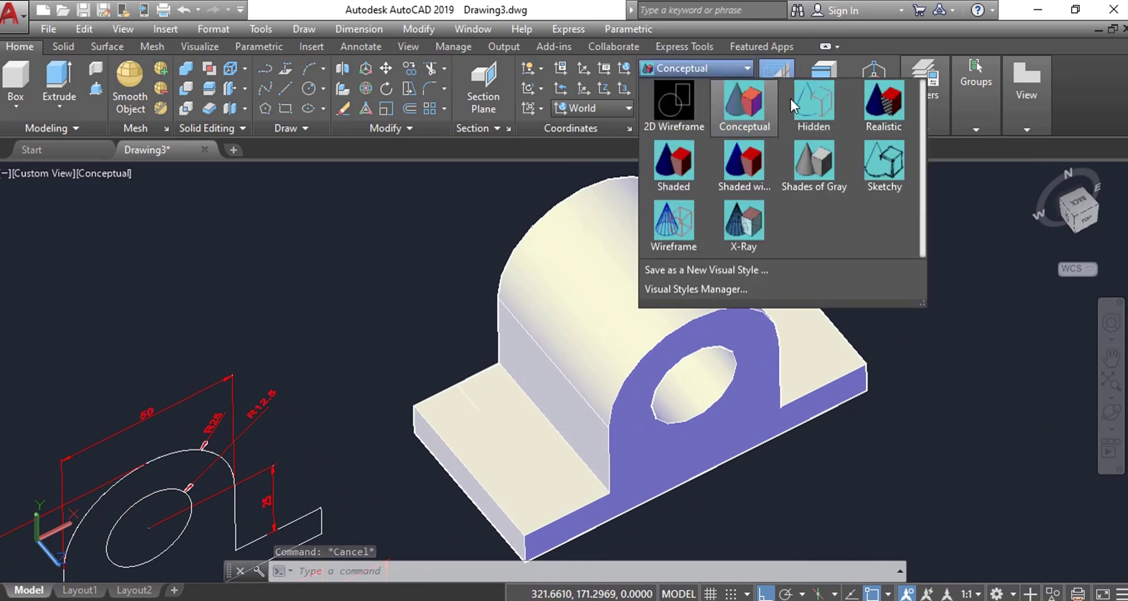
left_click(867, 105)
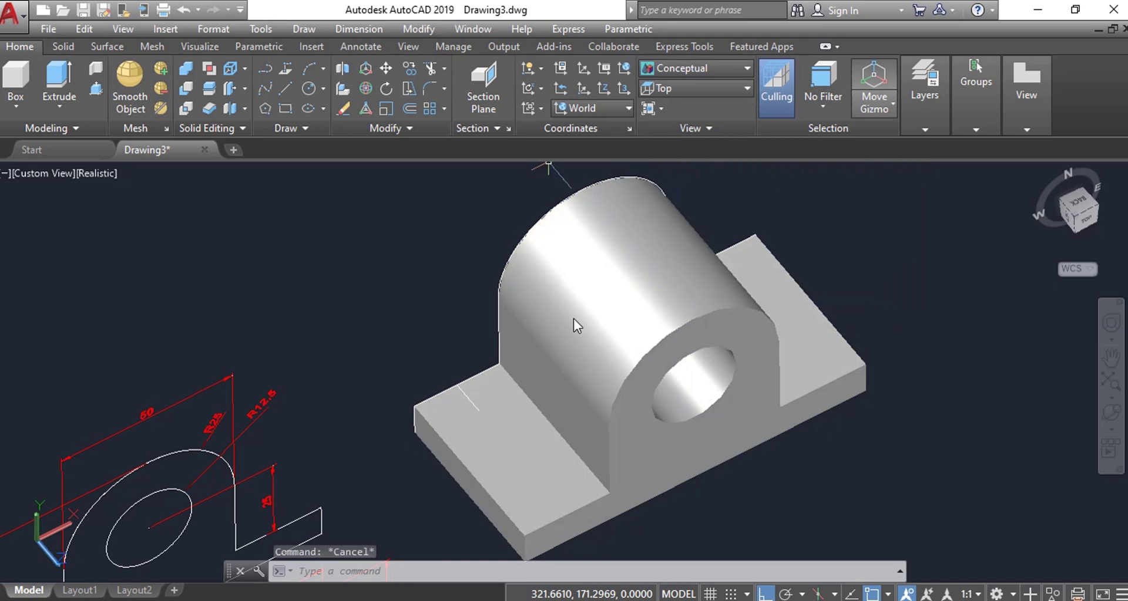
scroll(573, 316, "down", 4)
scroll(520, 196, "up", 2)
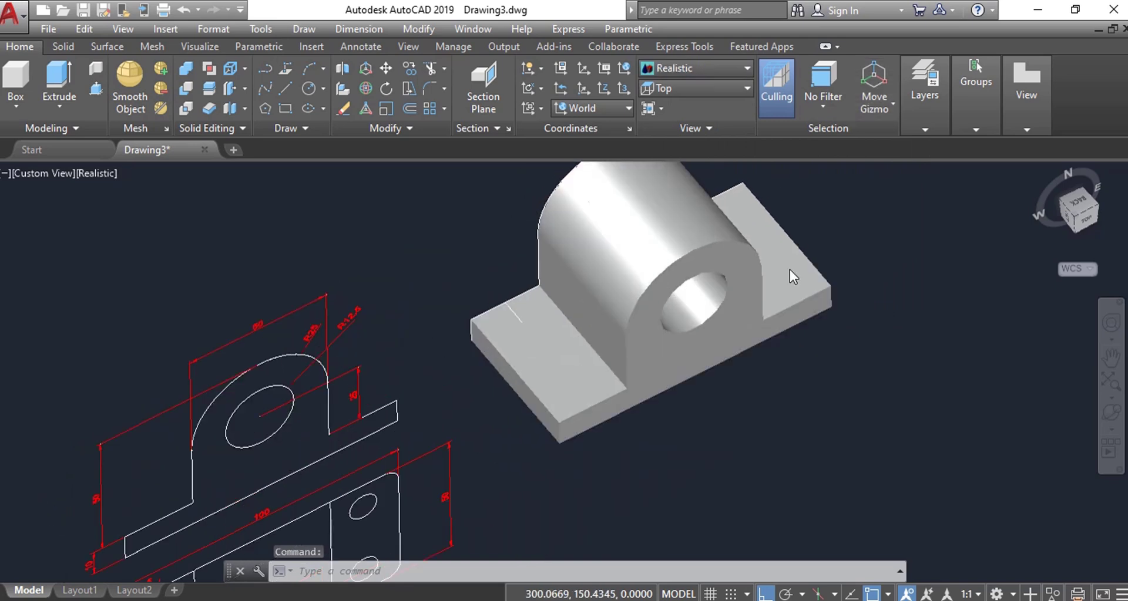
right_click(1081, 216)
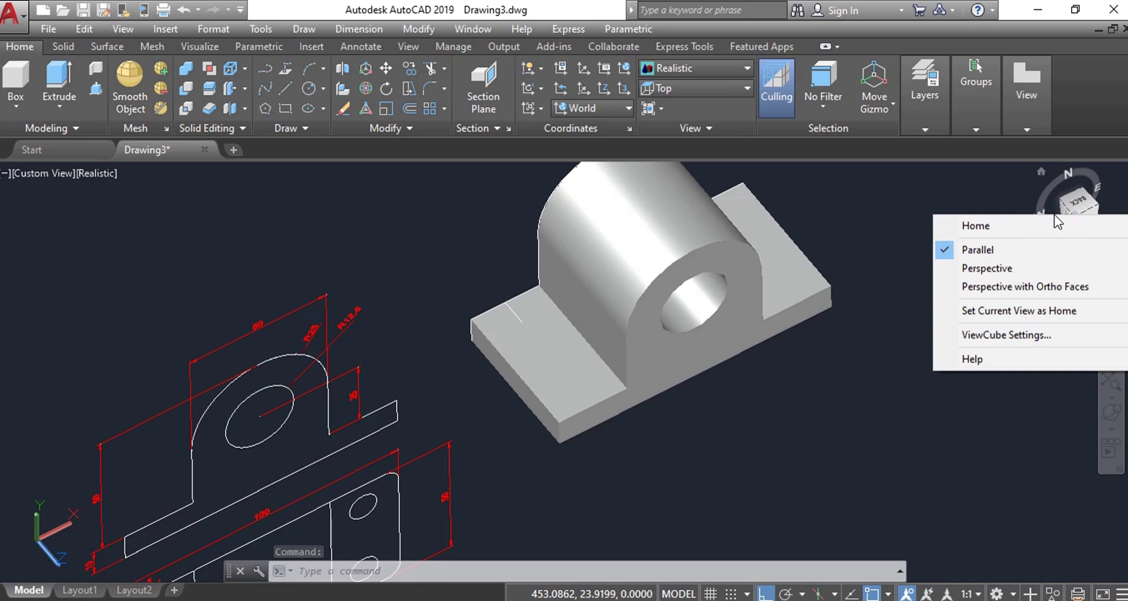
left_click(675, 465)
scroll(662, 494, "down", 3)
scroll(619, 366, "up", 3)
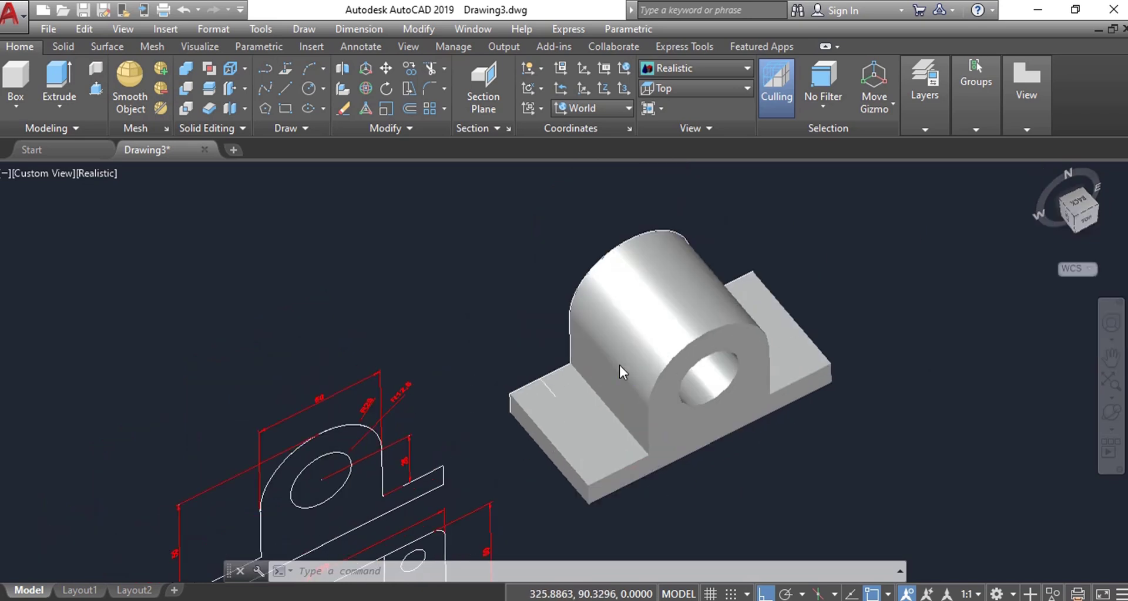
Step: Draw a second guide line 10 long on the left flange's upper face, from the midpoint of its front edge towards the rear
scroll(637, 425, "up", 2)
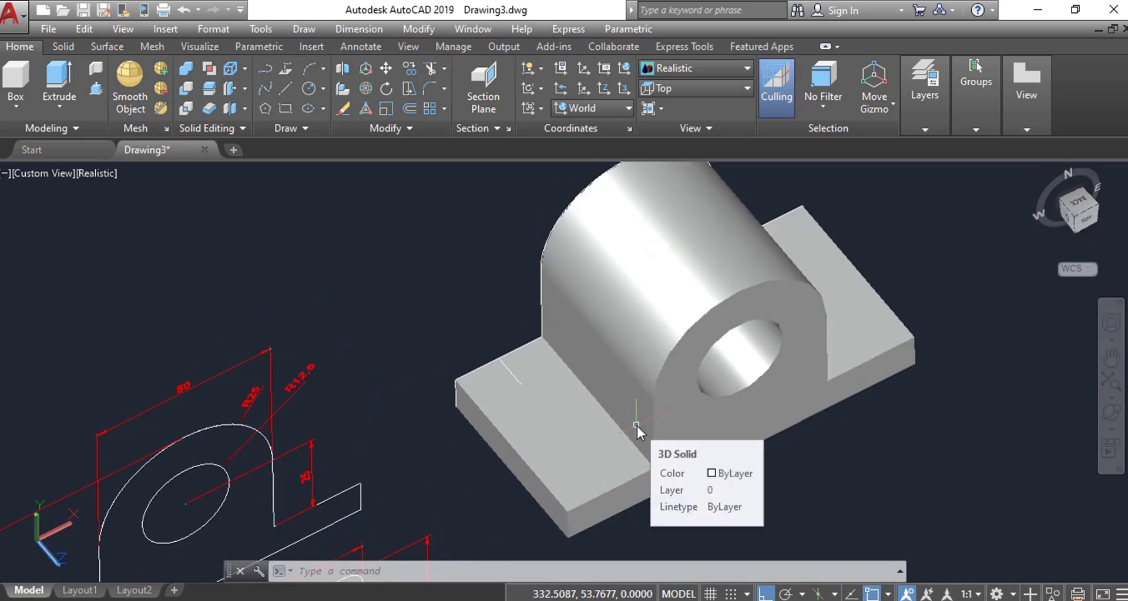
type("LINE")
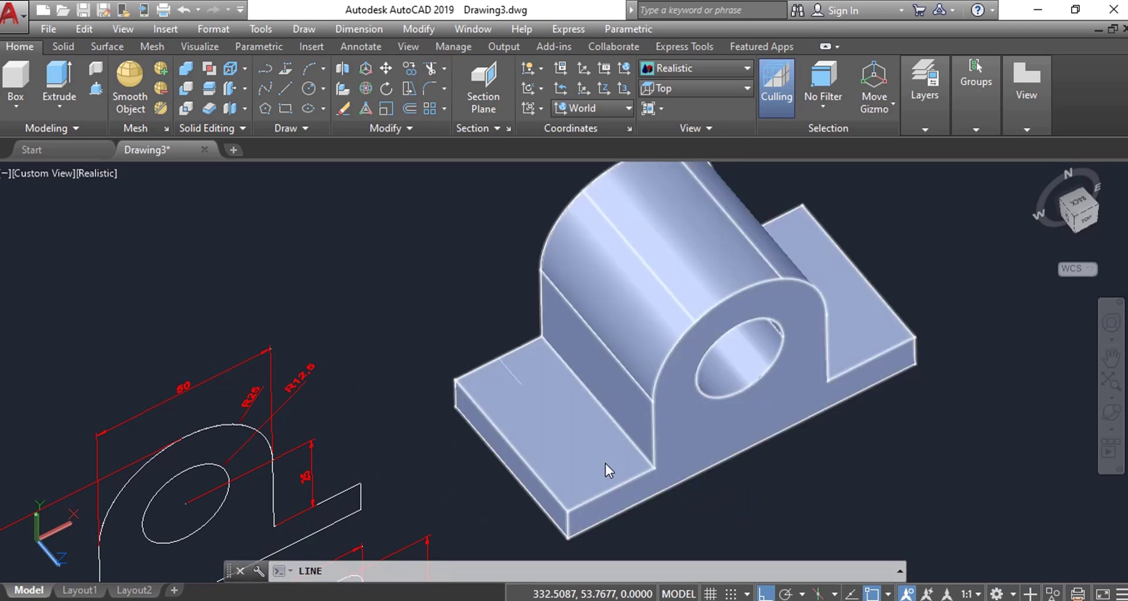
key("Return")
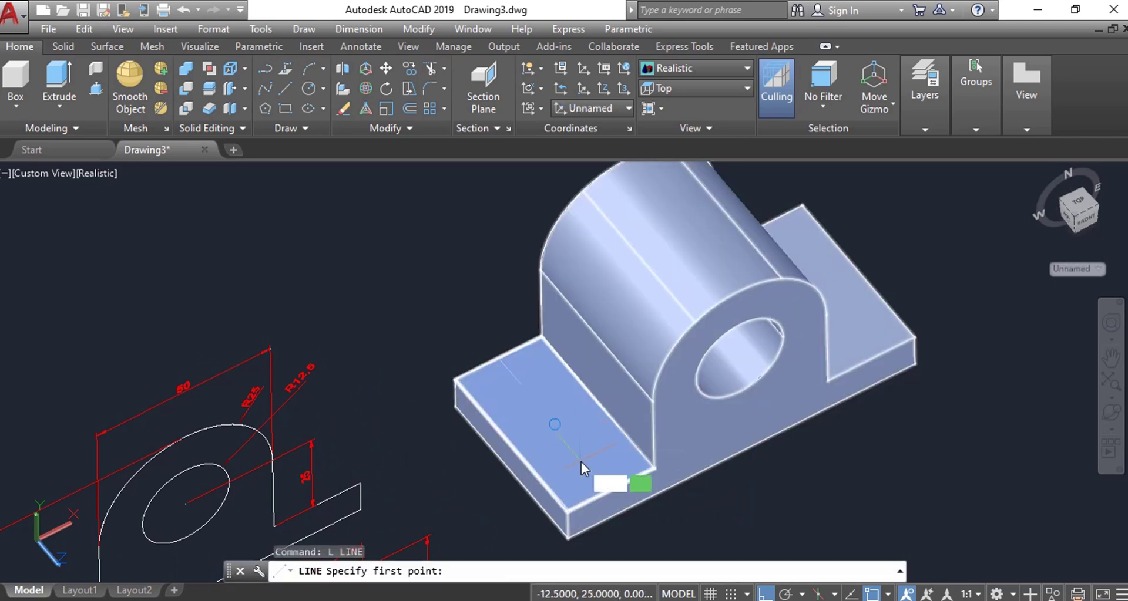
left_click(615, 490)
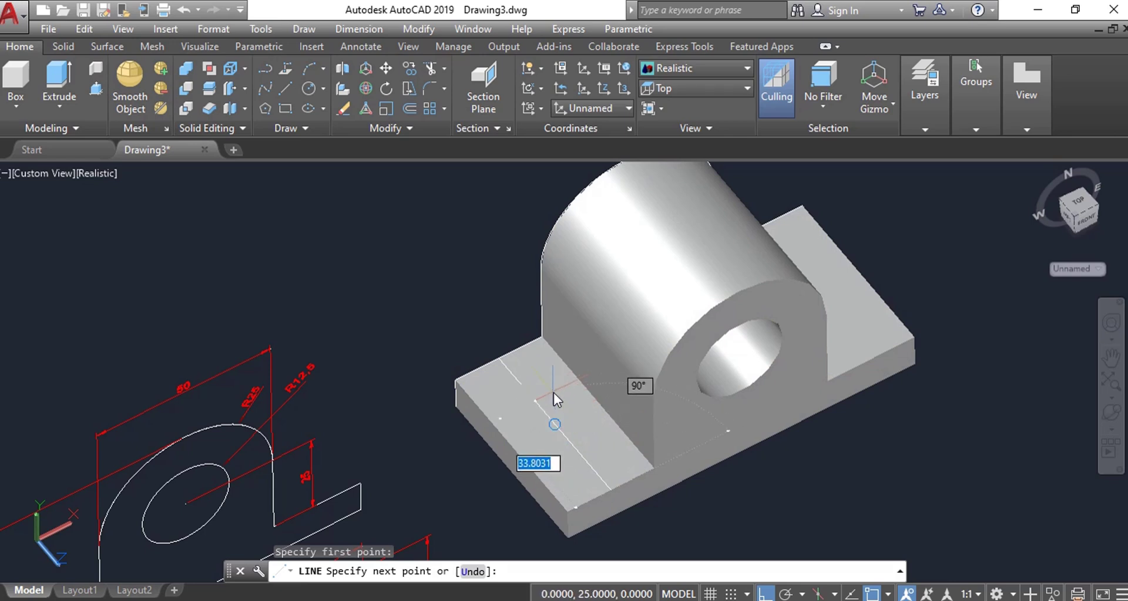
type("25")
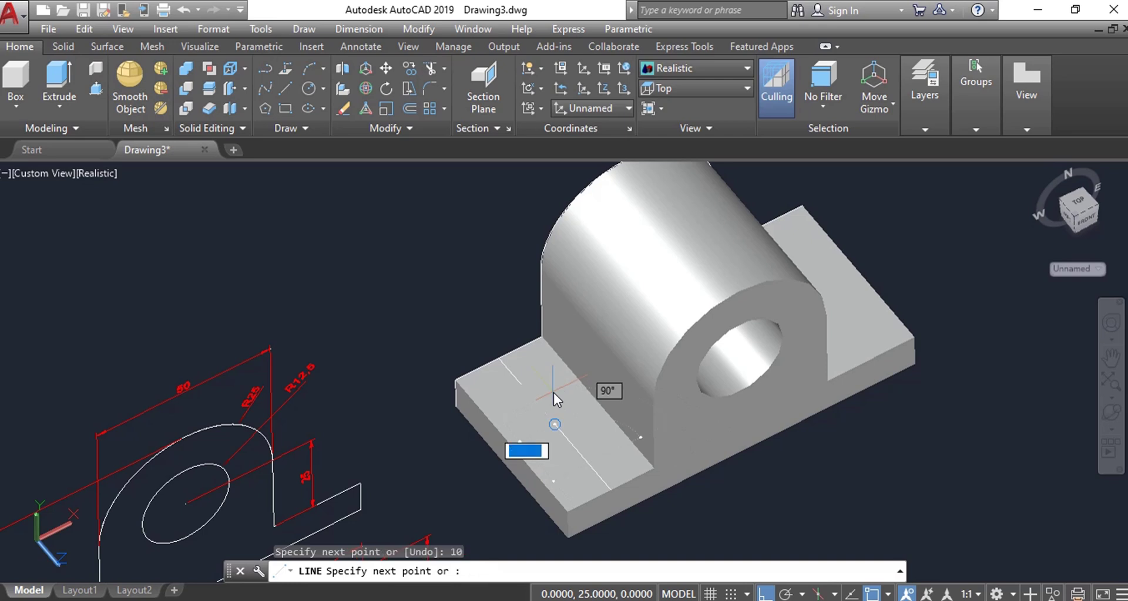
key("Escape")
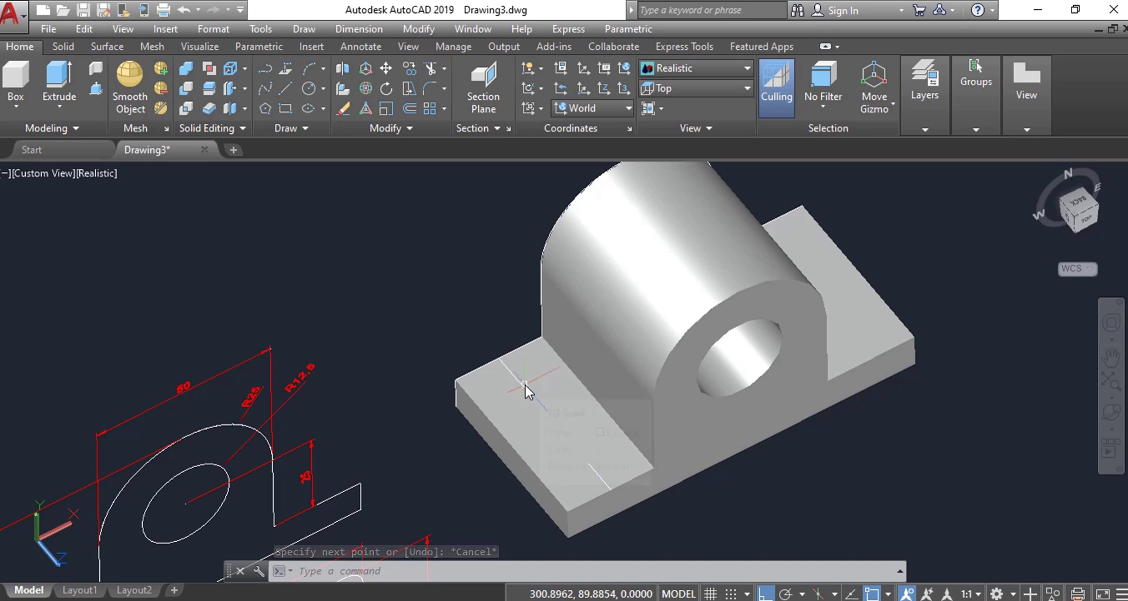
Step: Draw a circle of radius 5 on the left flange's upper face, centred on the inner end of the rear guide line
type("c")
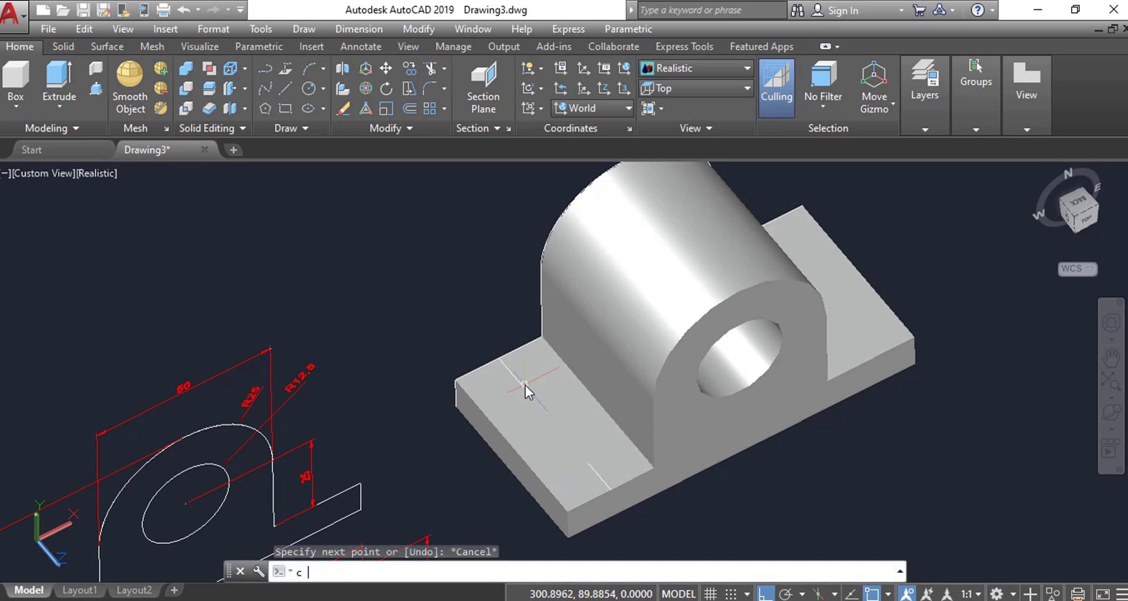
key("Return")
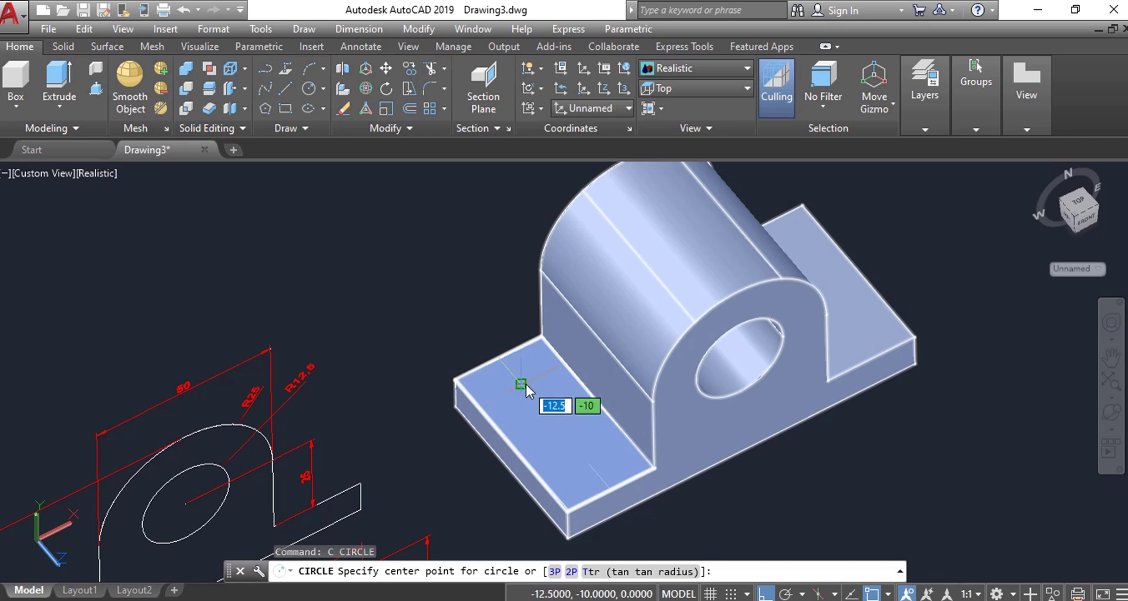
left_click(526, 384)
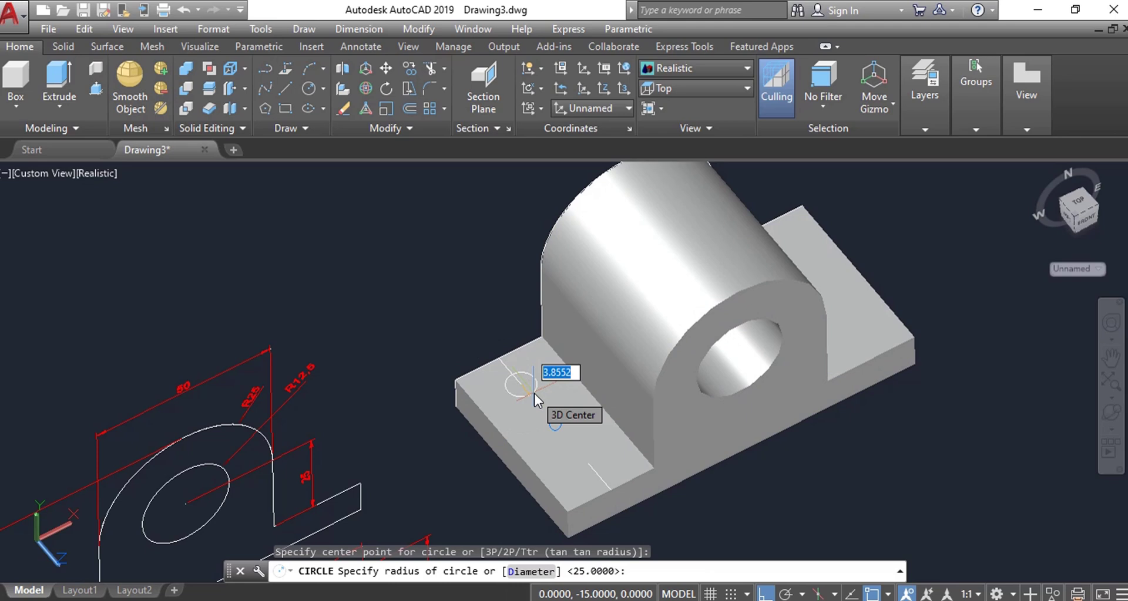
type("5")
key("Return")
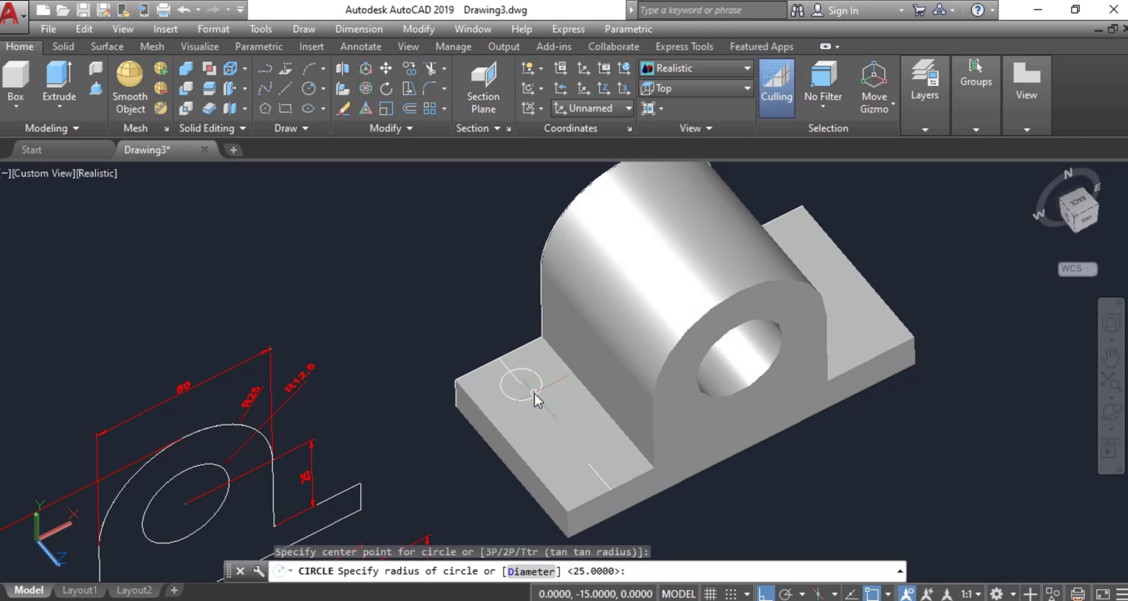
Step: Draw a second circle of radius 5 on the flange's upper face, centred on the inner end of the front guide line
key("Return")
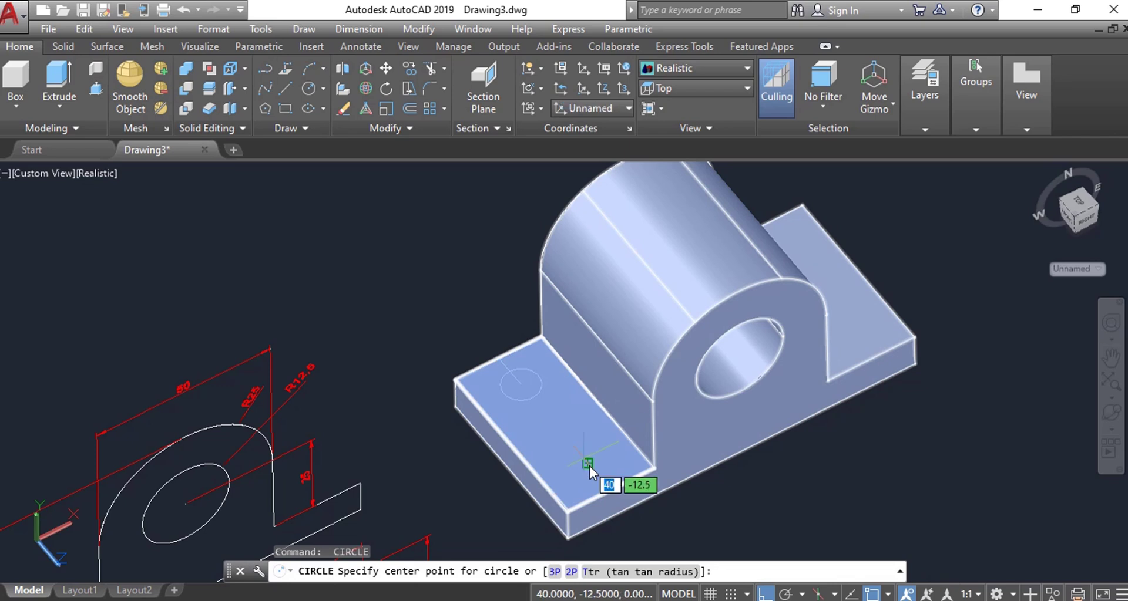
left_click(588, 465)
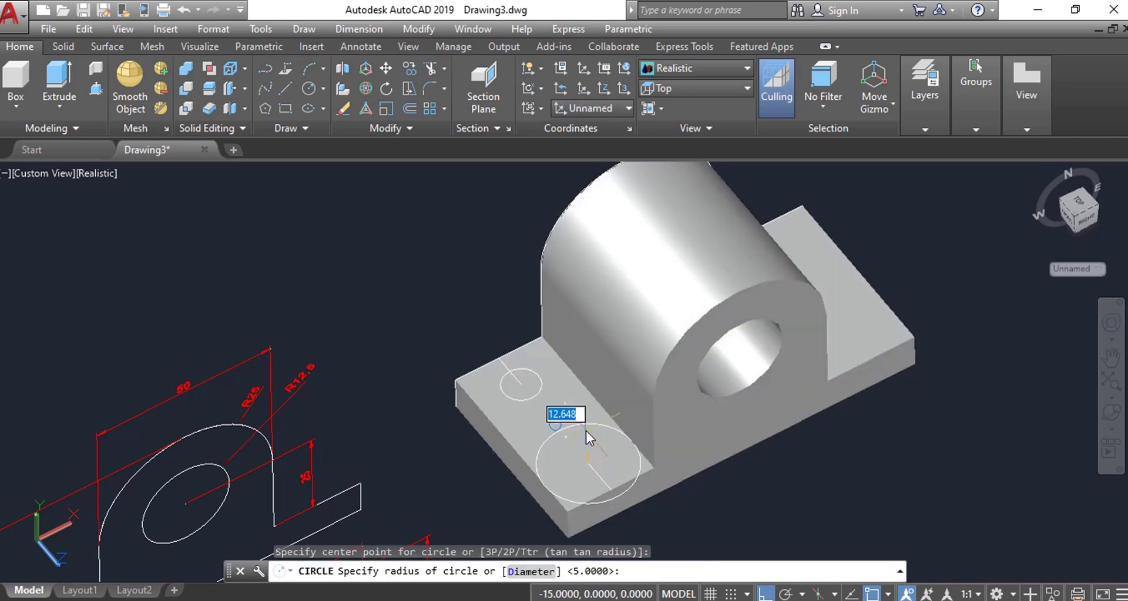
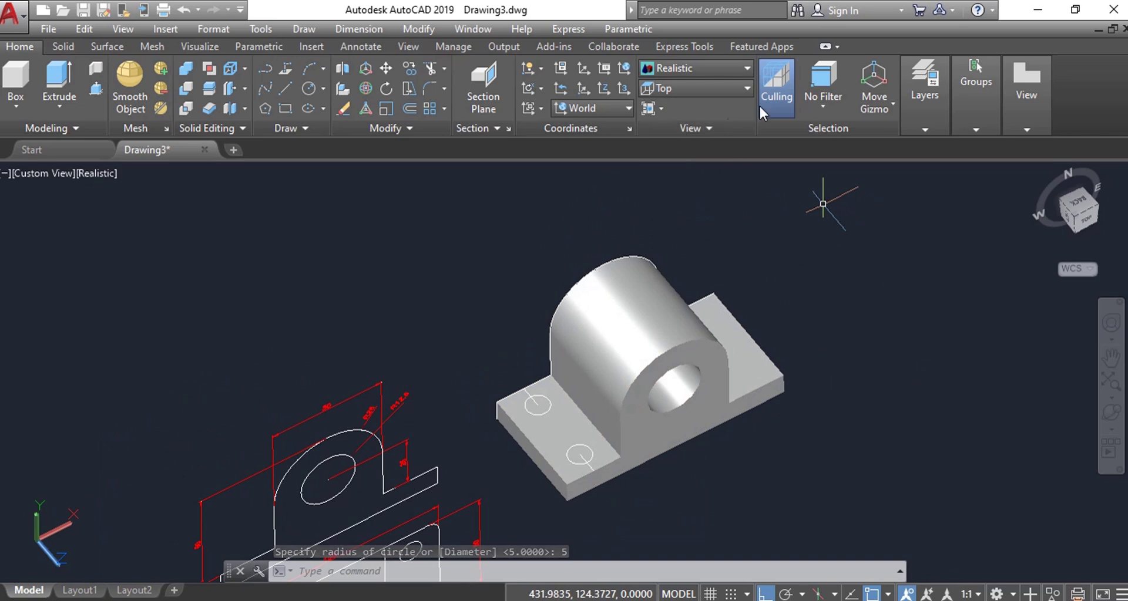
left_click(723, 90)
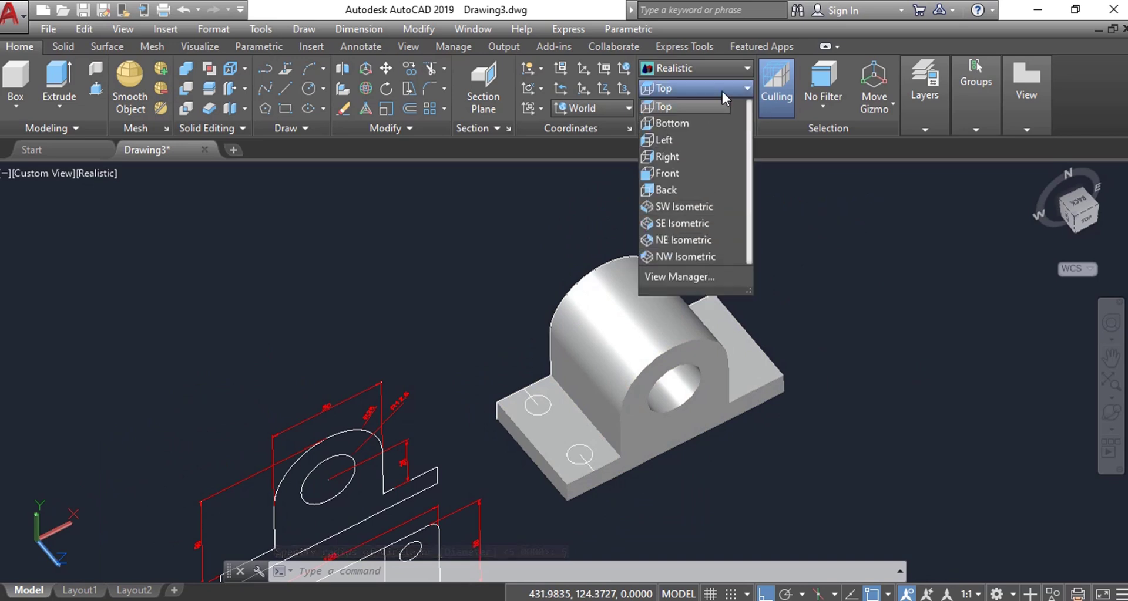
left_click(670, 106)
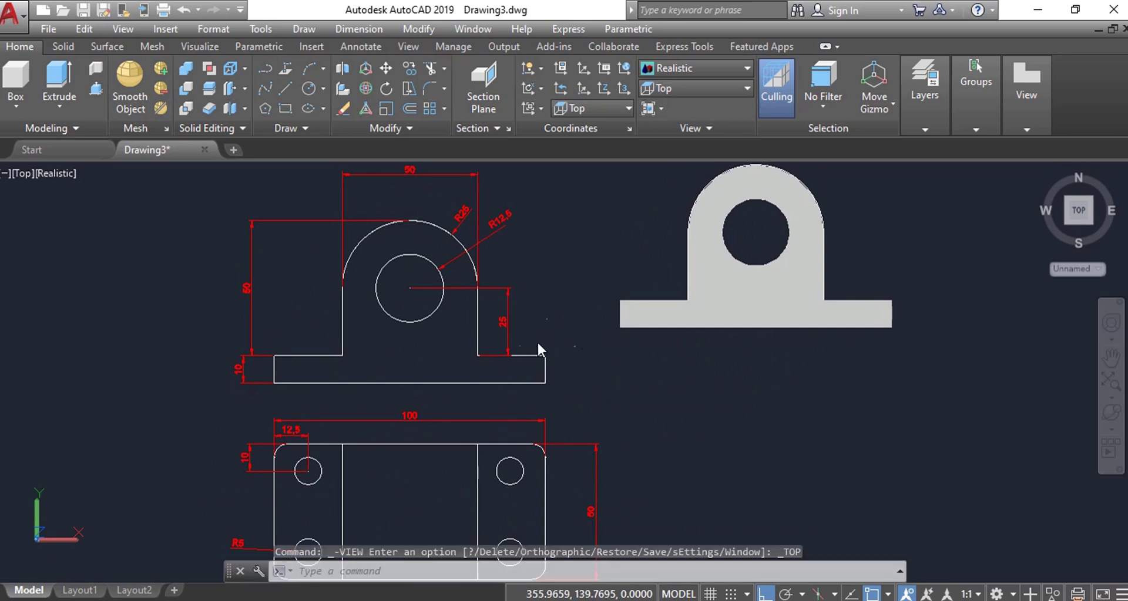
scroll(537, 341, "down", 4)
scroll(702, 295, "up", 2)
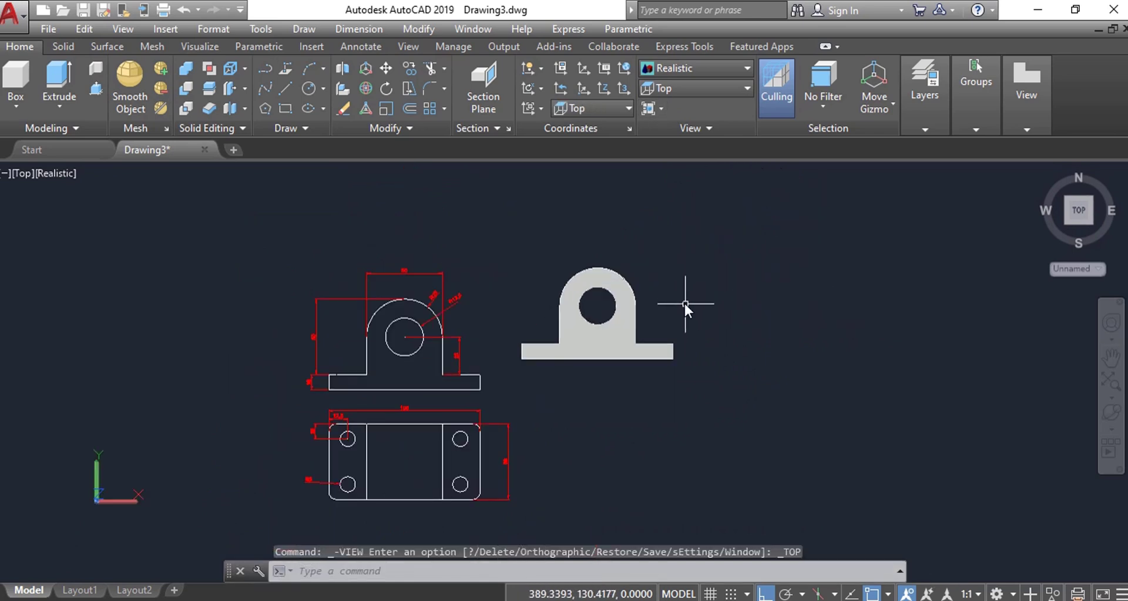
Step: Switch the model to the Back view and set its visual style to 2D Wireframe
left_click(725, 94)
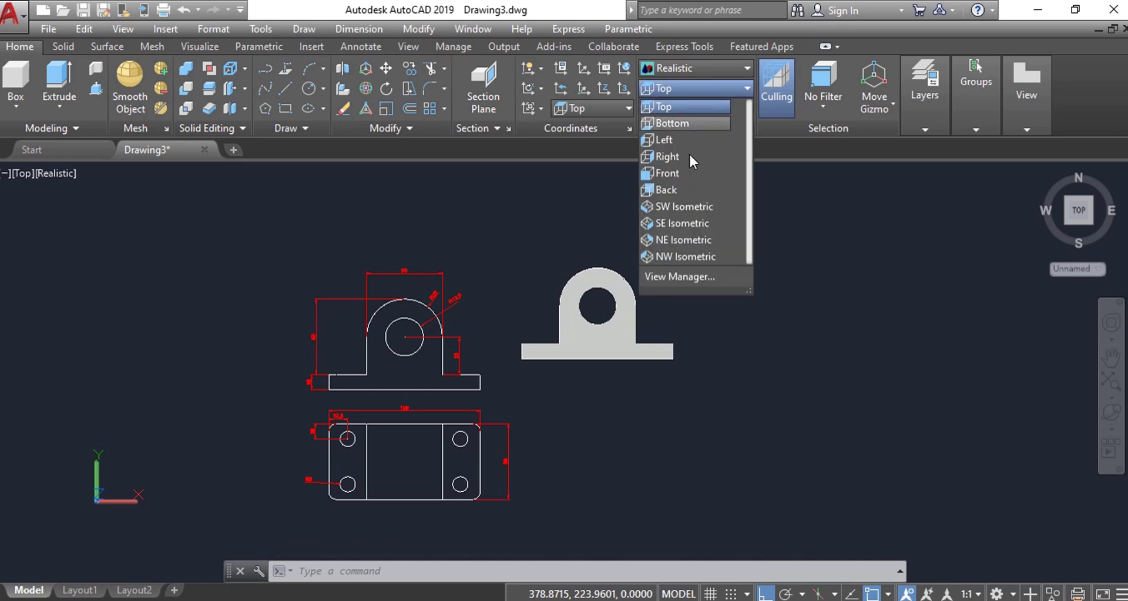
left_click(676, 189)
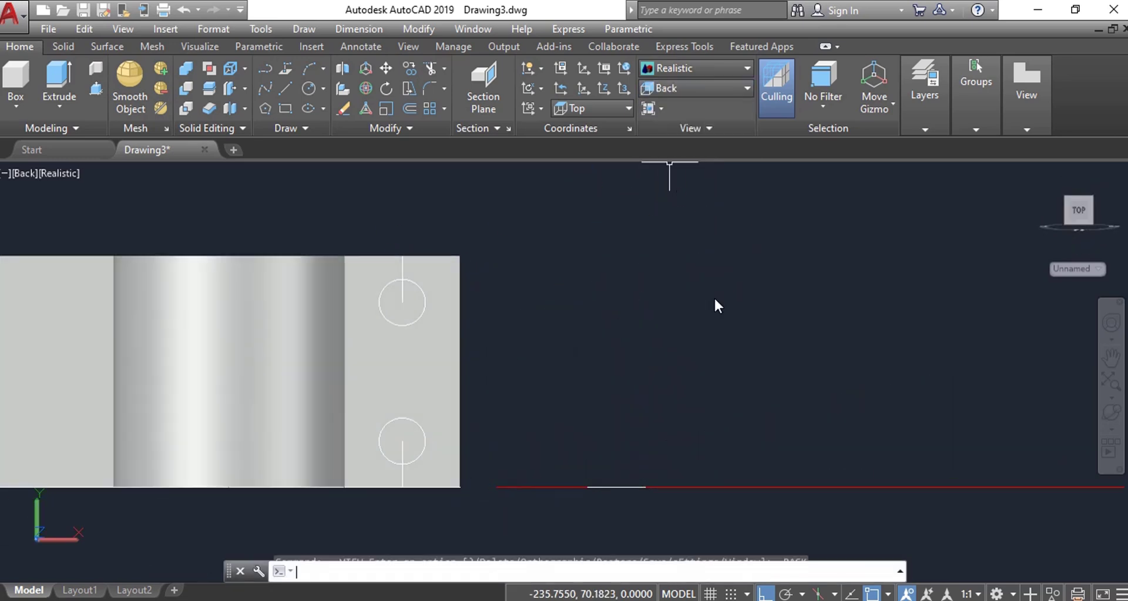
scroll(710, 408, "down", 2)
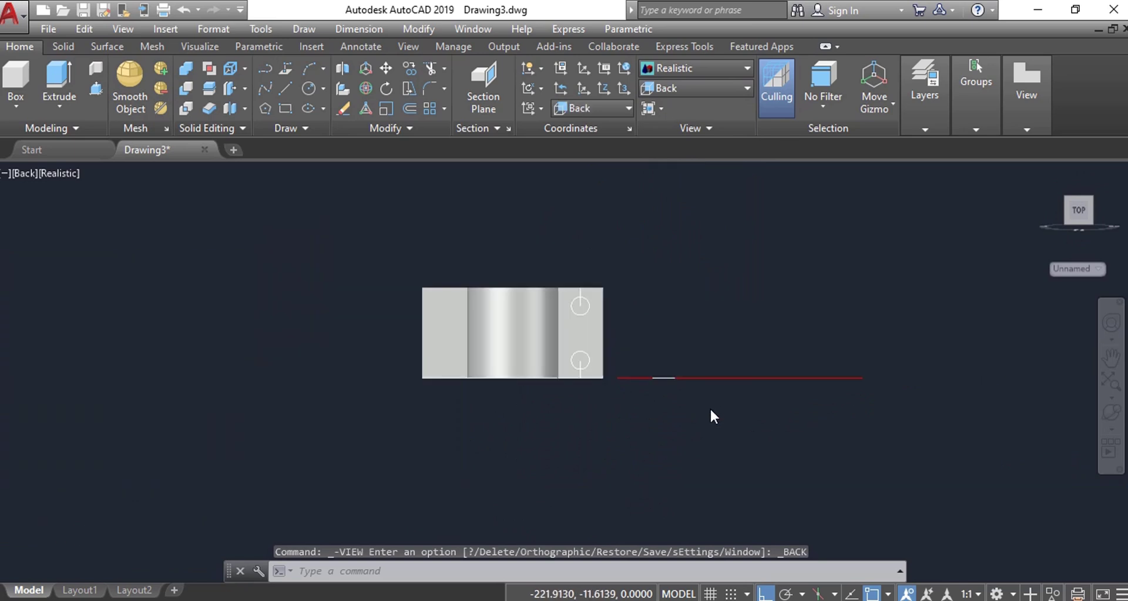
scroll(530, 297, "up", 2)
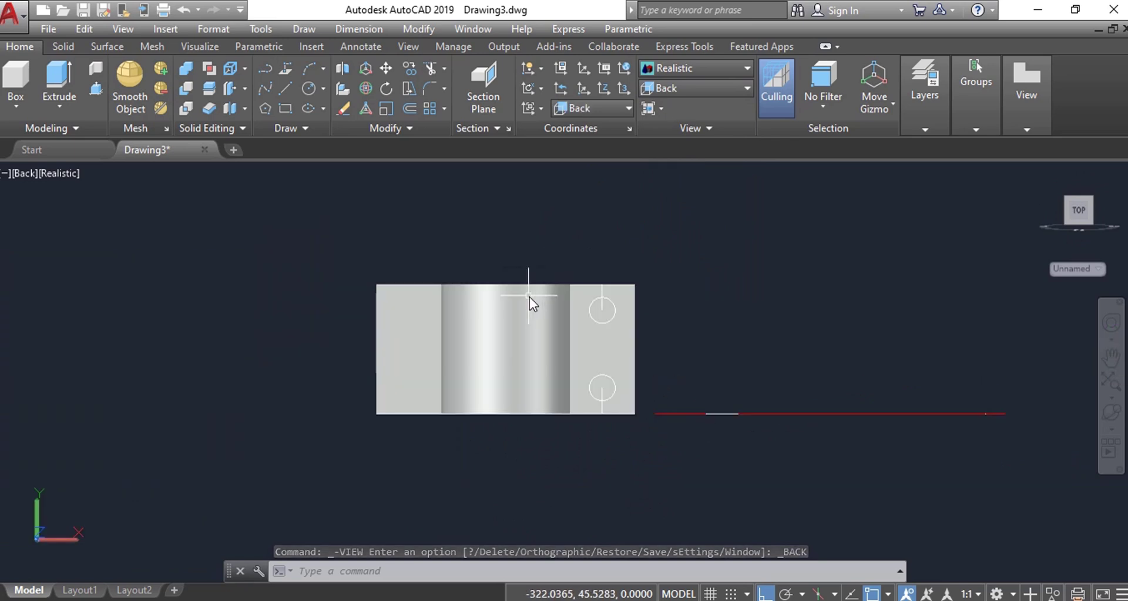
left_click(699, 73)
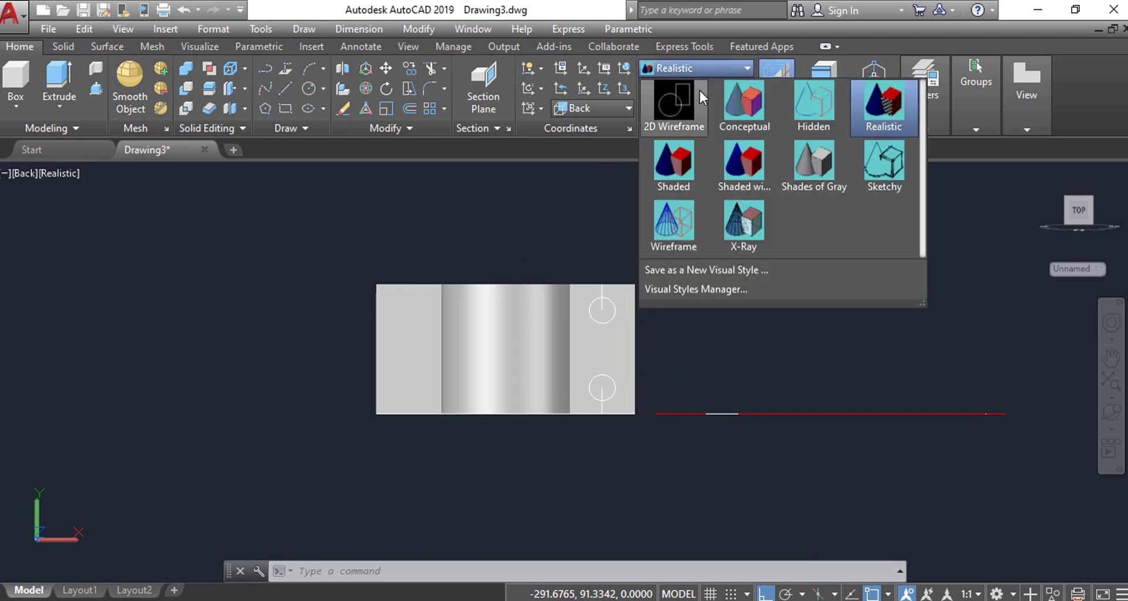
left_click(668, 103)
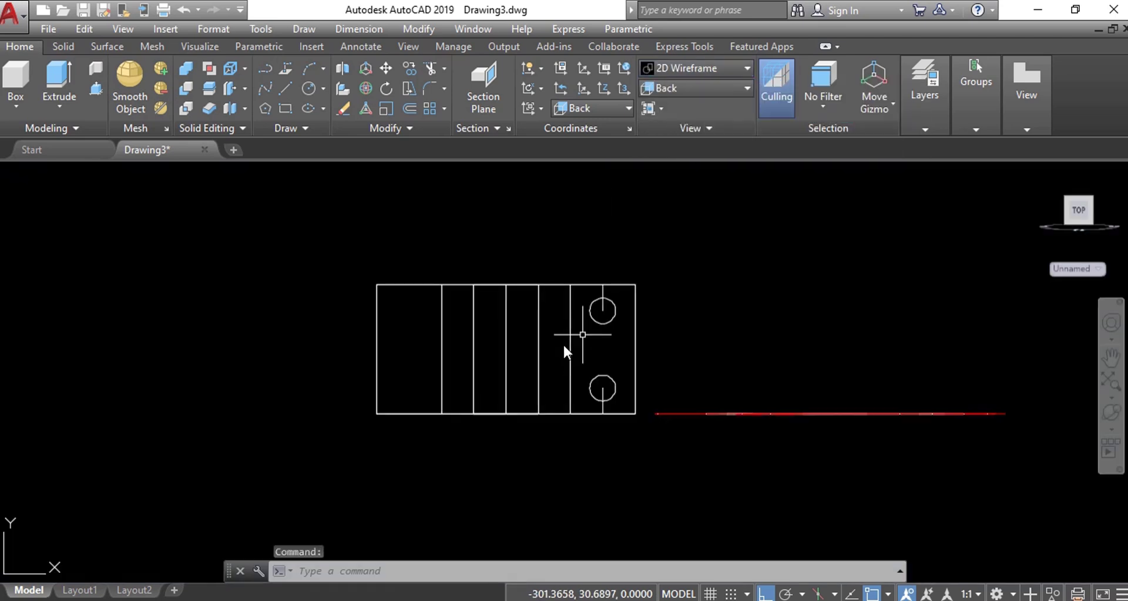
scroll(578, 343, "up", 2)
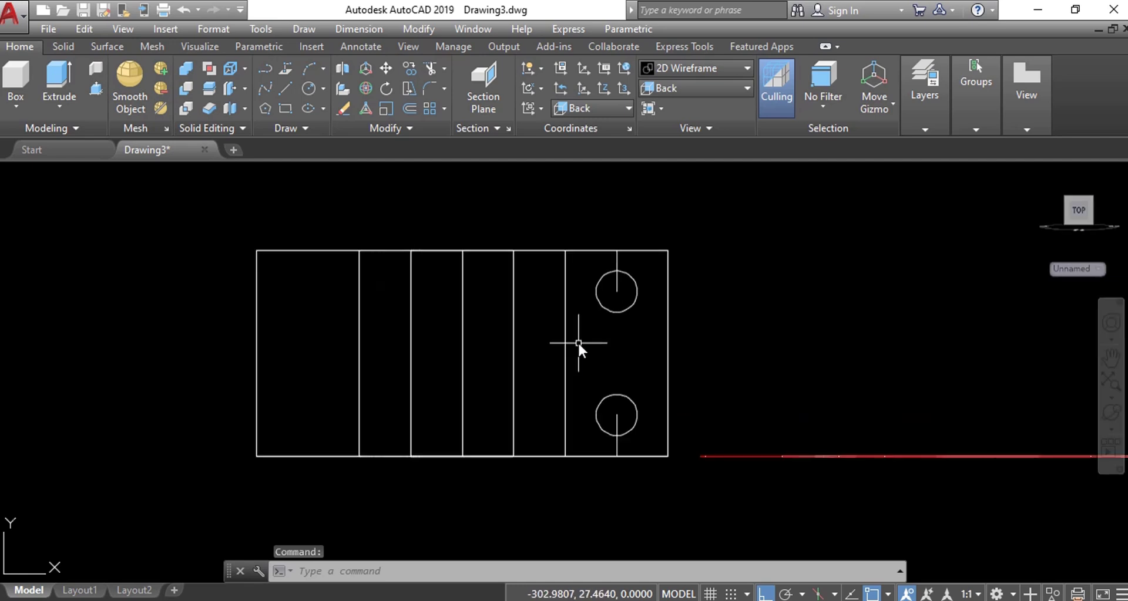
Step: Erase the two guide lines that run to the centres of the hole circles
left_click(614, 289)
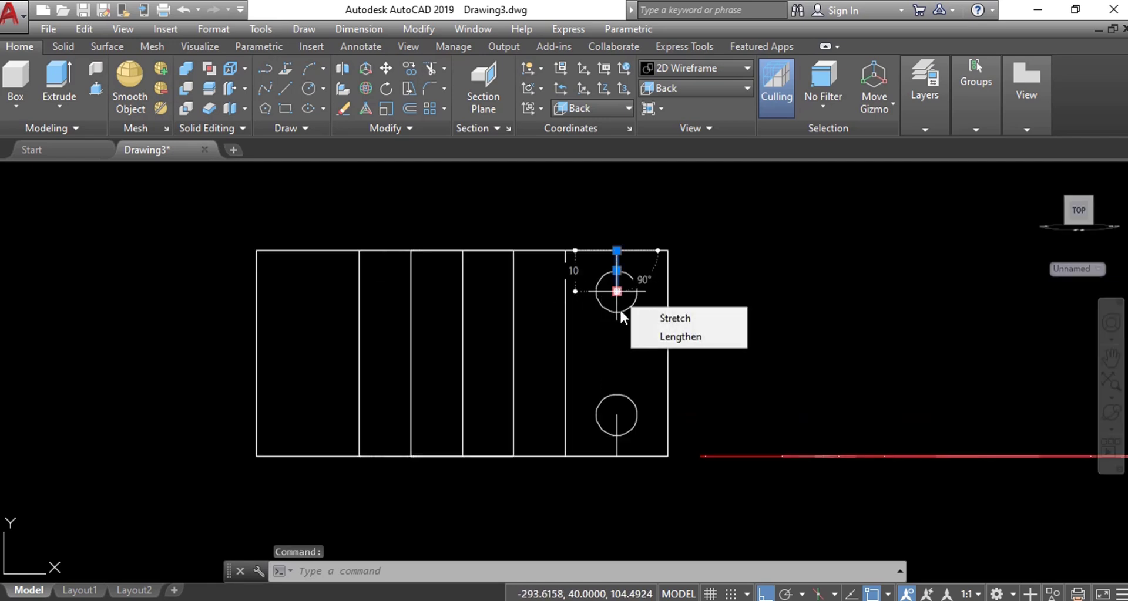
key("Delete")
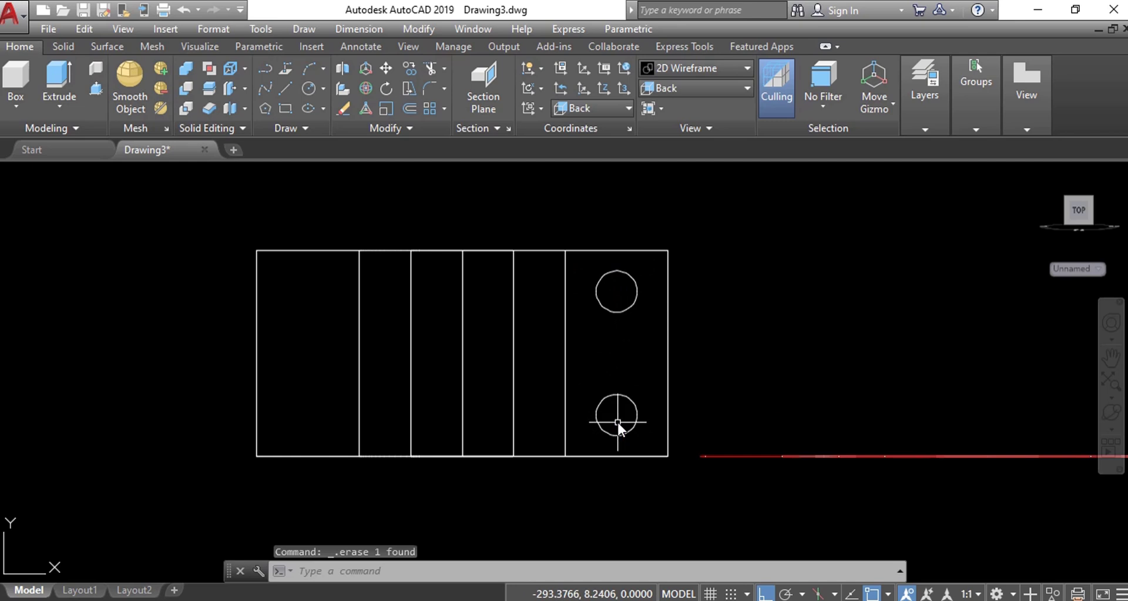
Step: Mirror both hole circles to the opposite flange about the bracket's vertical centre line, keeping the originals
scroll(591, 404, "down", 2)
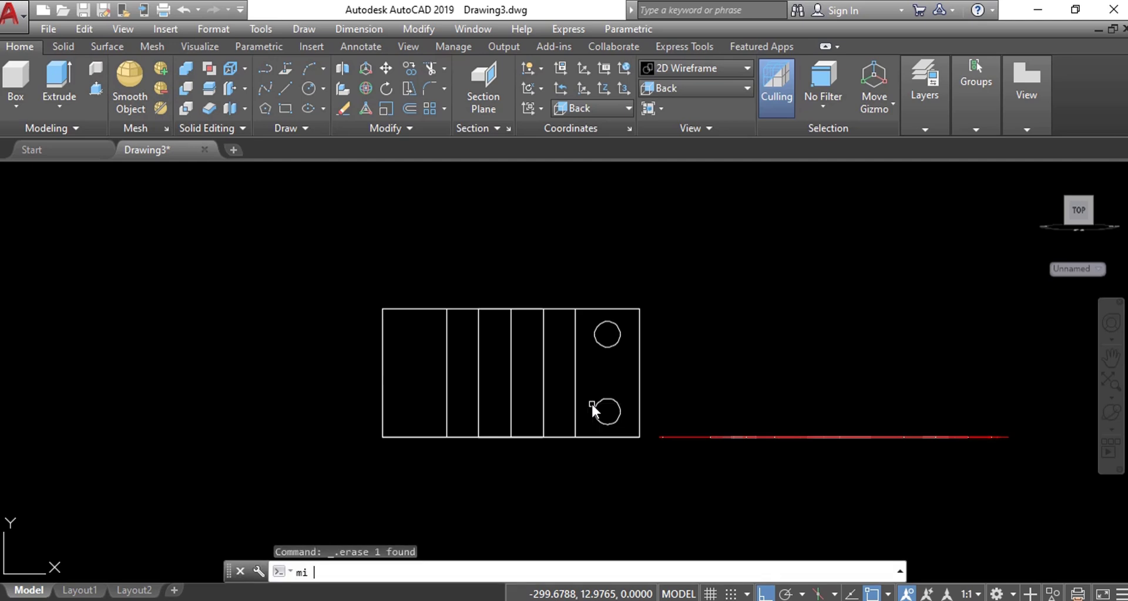
key("Return")
left_click(609, 404)
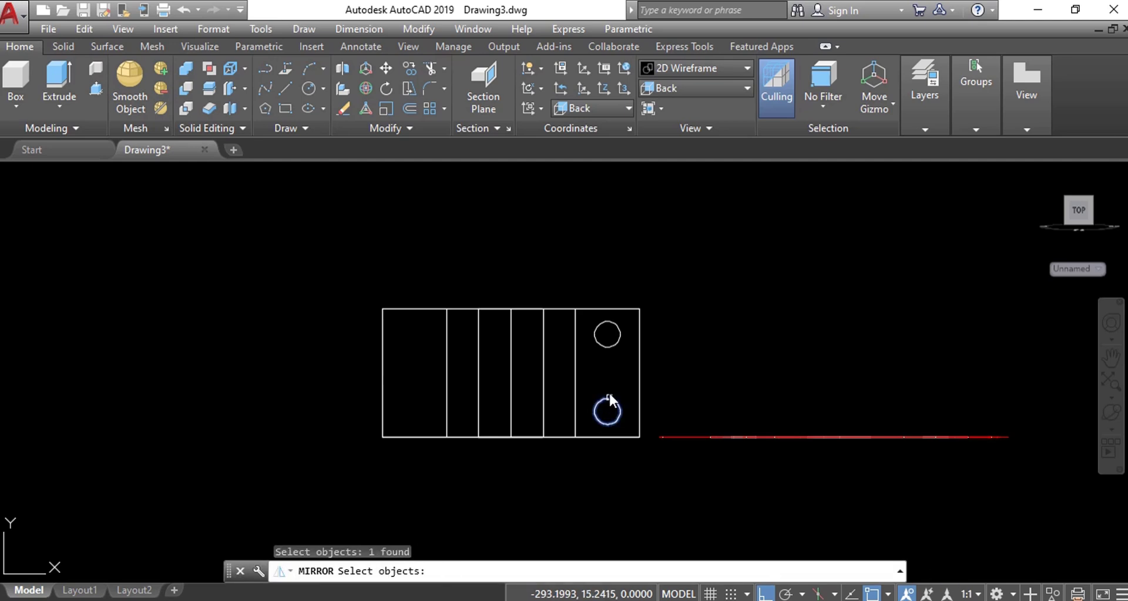
left_click(620, 342)
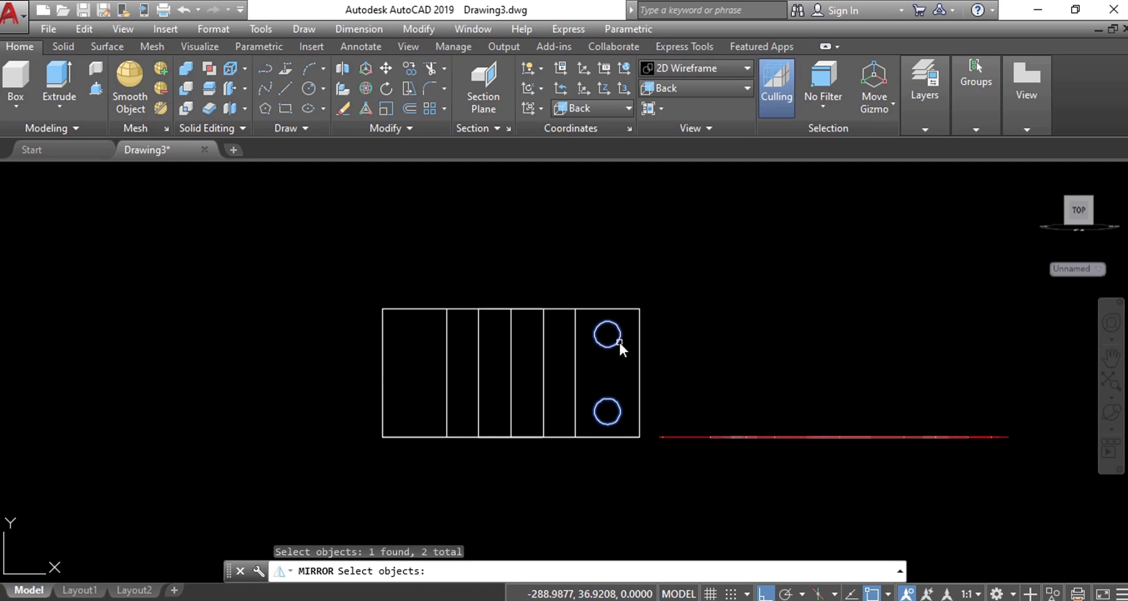
key("Return")
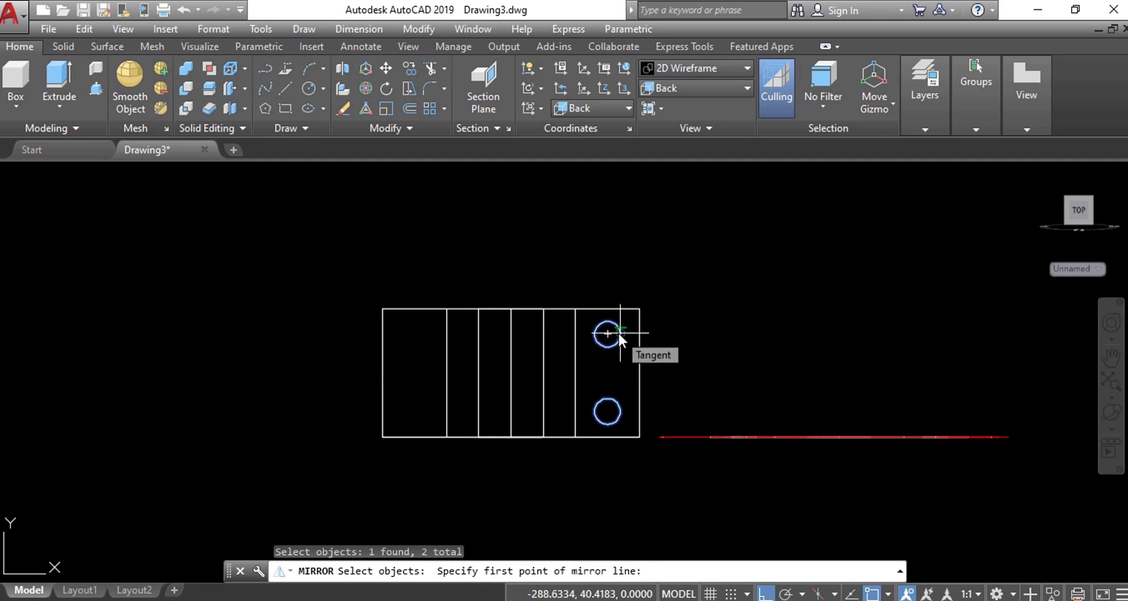
left_click(509, 306)
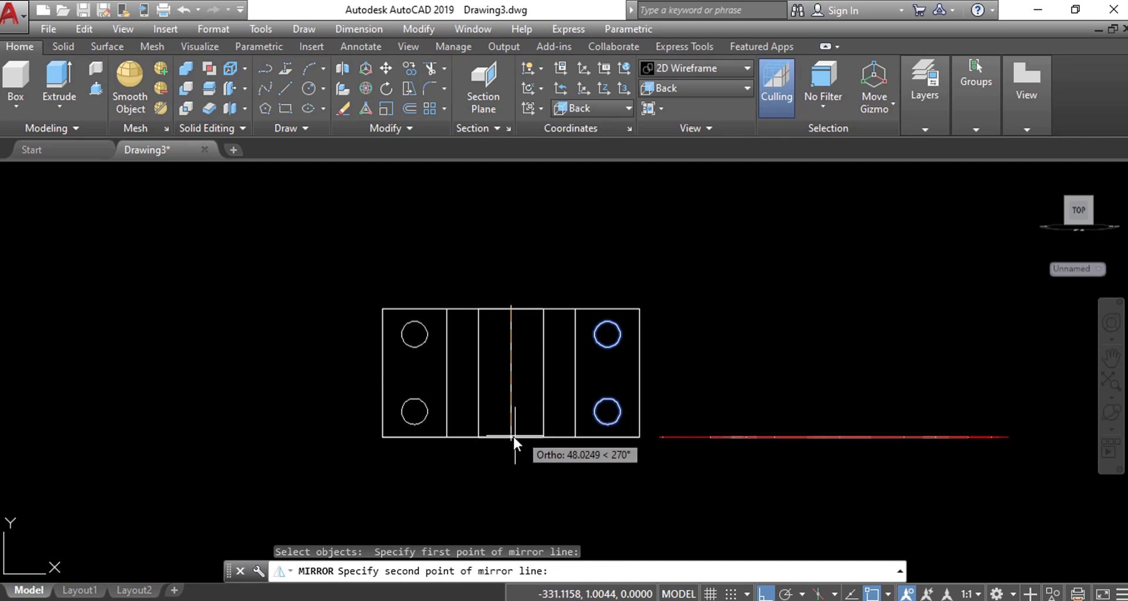
left_click(511, 492)
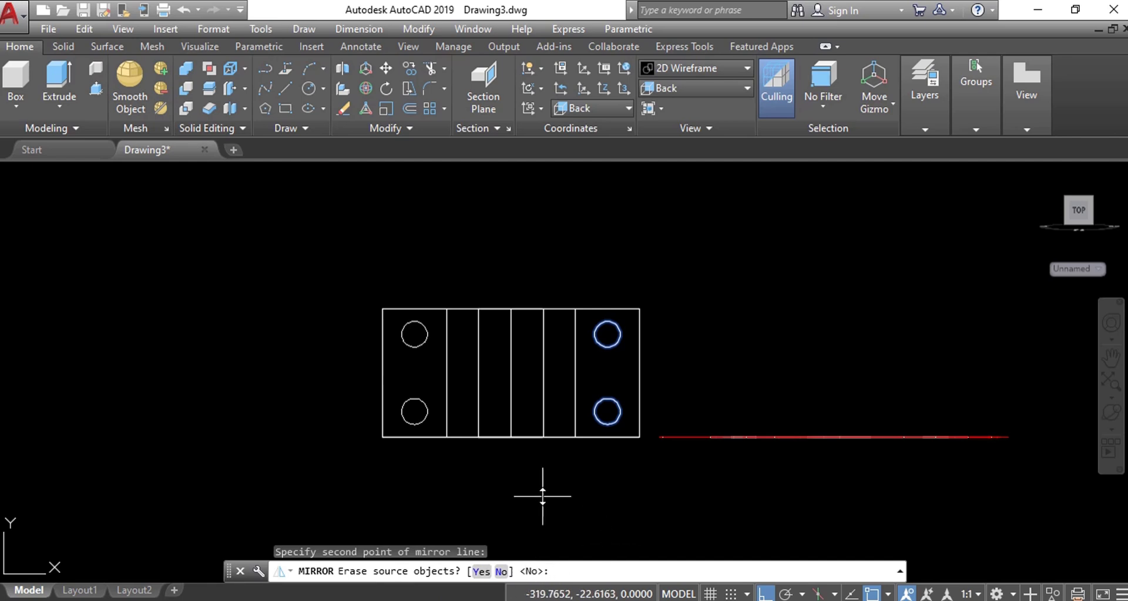
key("Return")
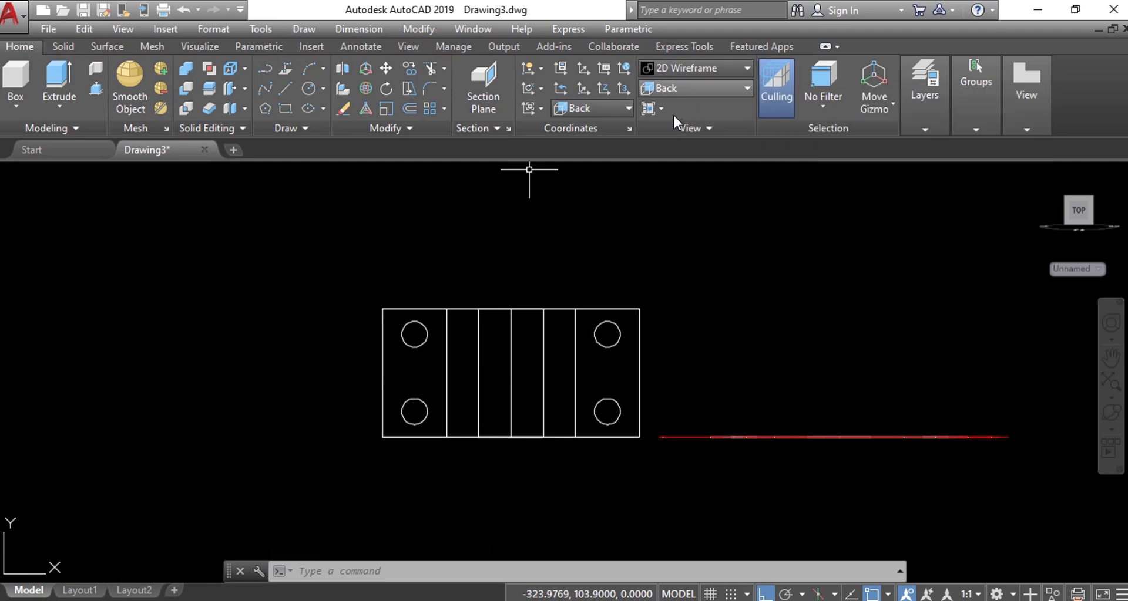
Step: Turn the model to an isometric view that shows the upper faces of both flanges and their hole circles
left_click(1065, 222)
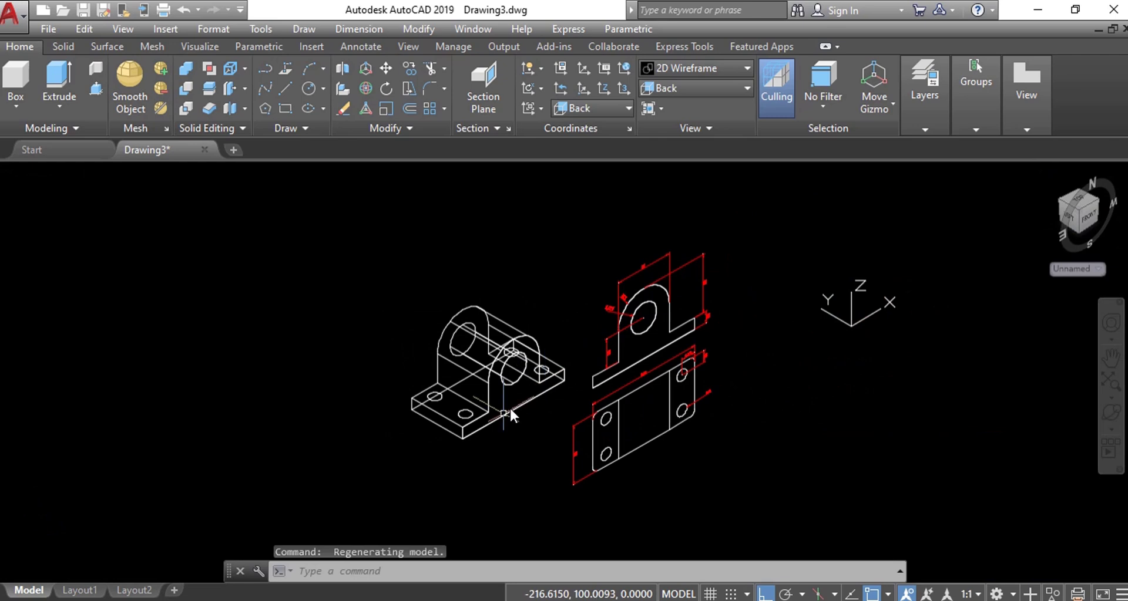
scroll(358, 311, "up", 6)
scroll(492, 403, "down", 5)
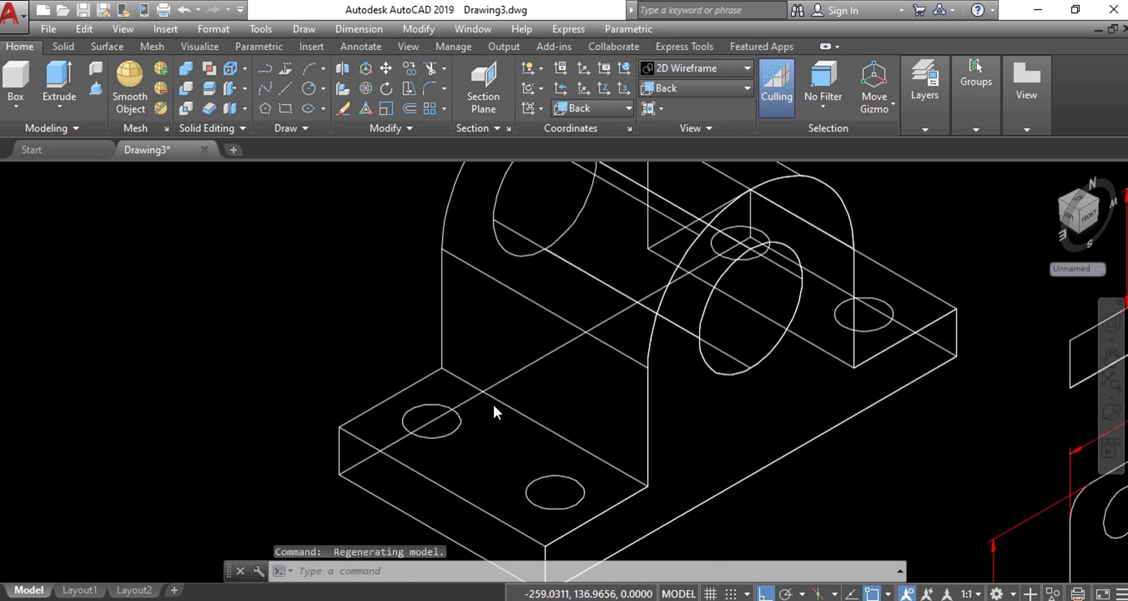
scroll(517, 467, "up", 4)
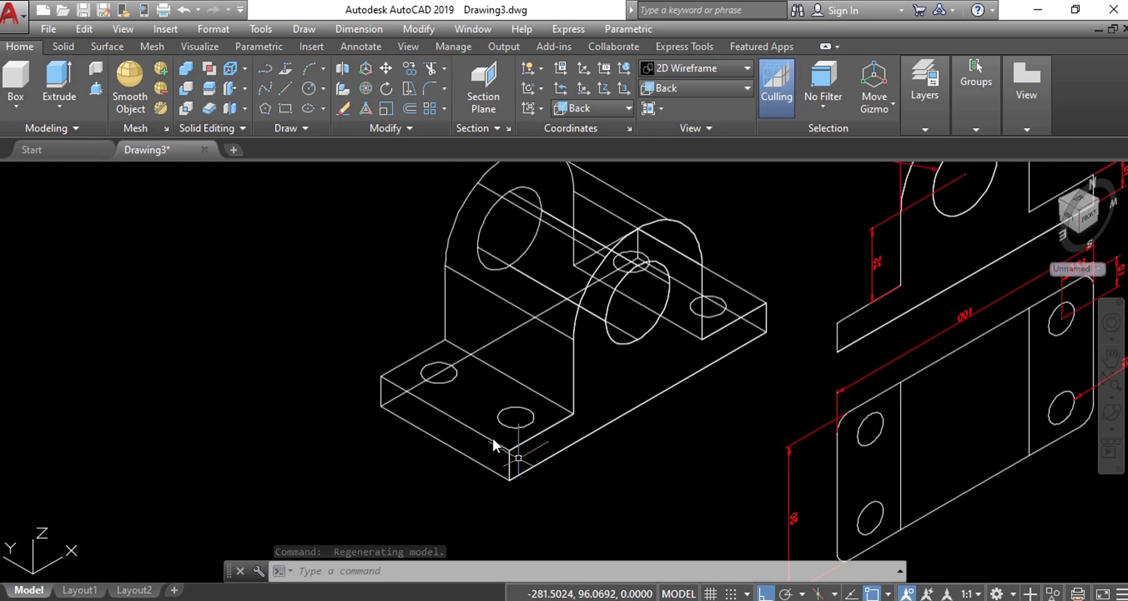
Step: Try to Presspull the front hole circle on the left-hand flange in the wireframe display
left_click(97, 93)
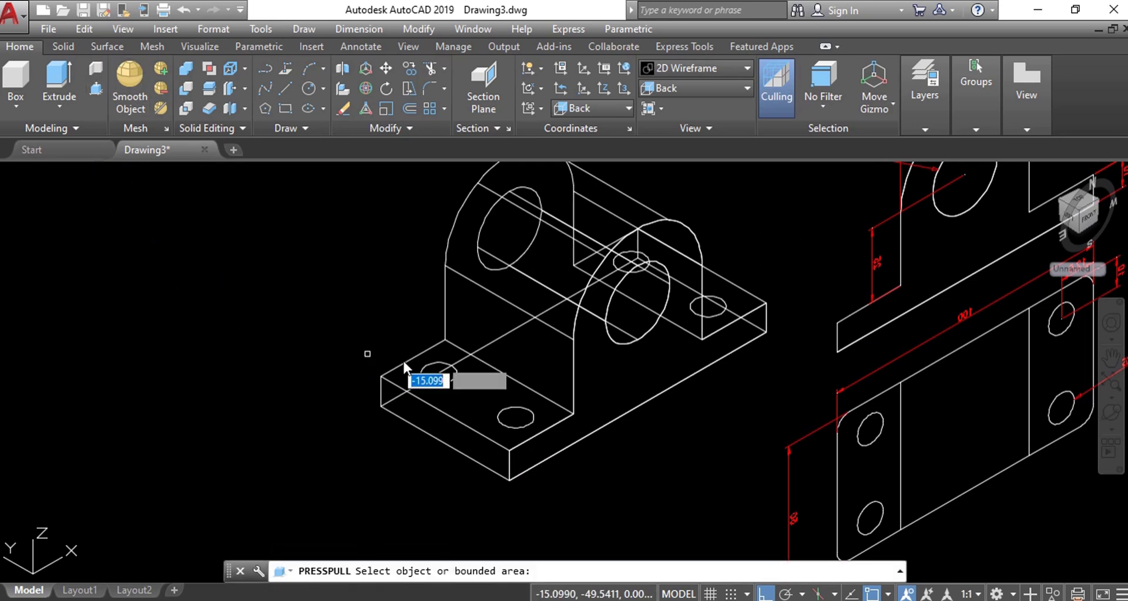
left_click(513, 416)
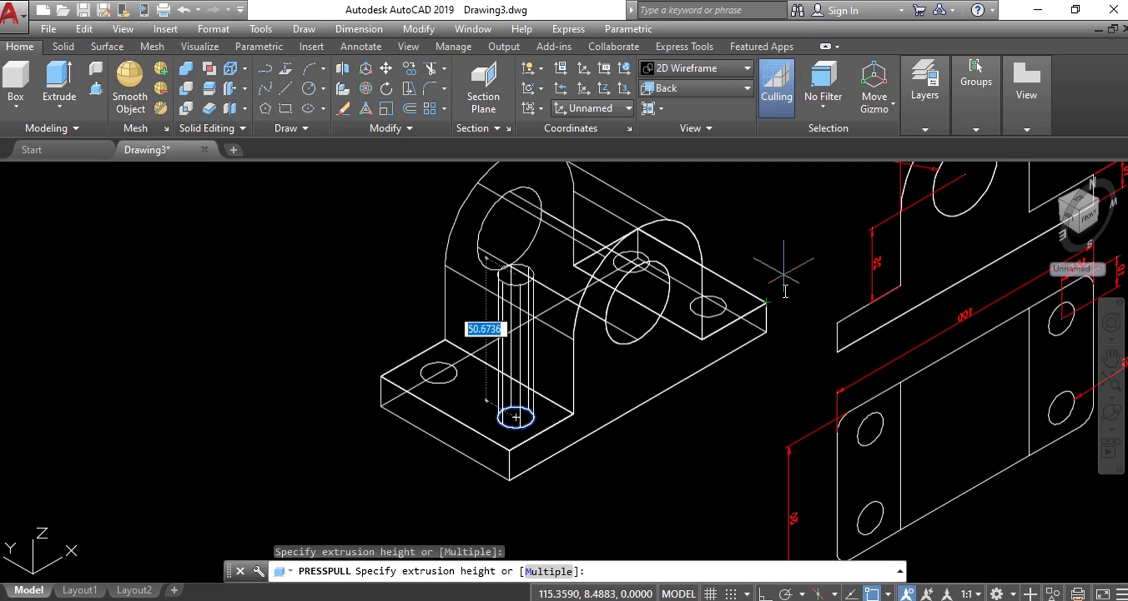
left_click(727, 392)
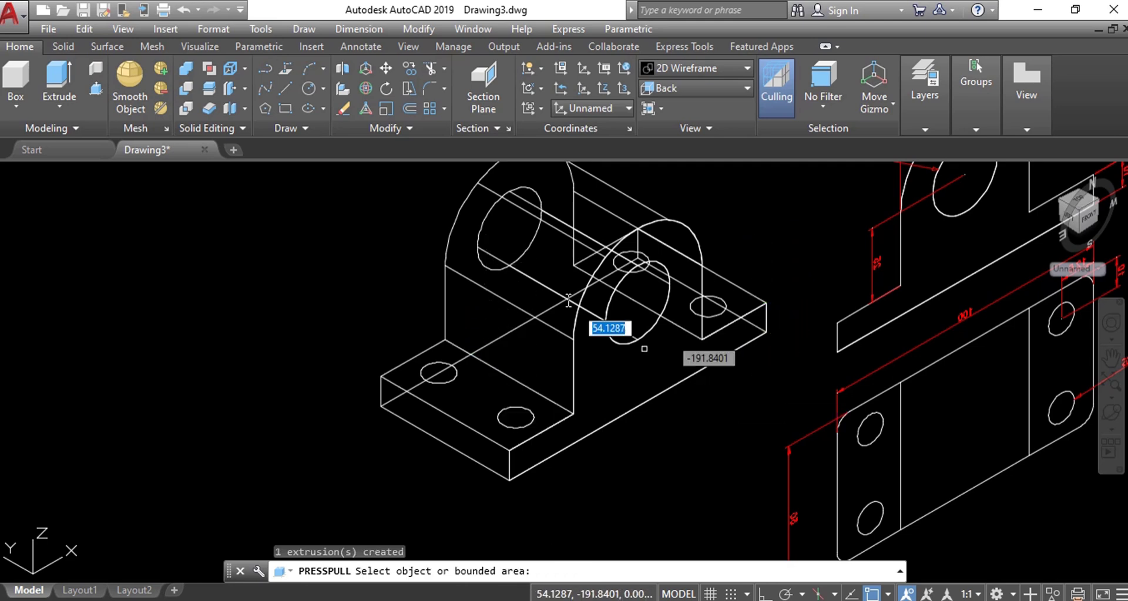
Step: Set the visual style to Realistic and end the running Presspull command
left_click(694, 69)
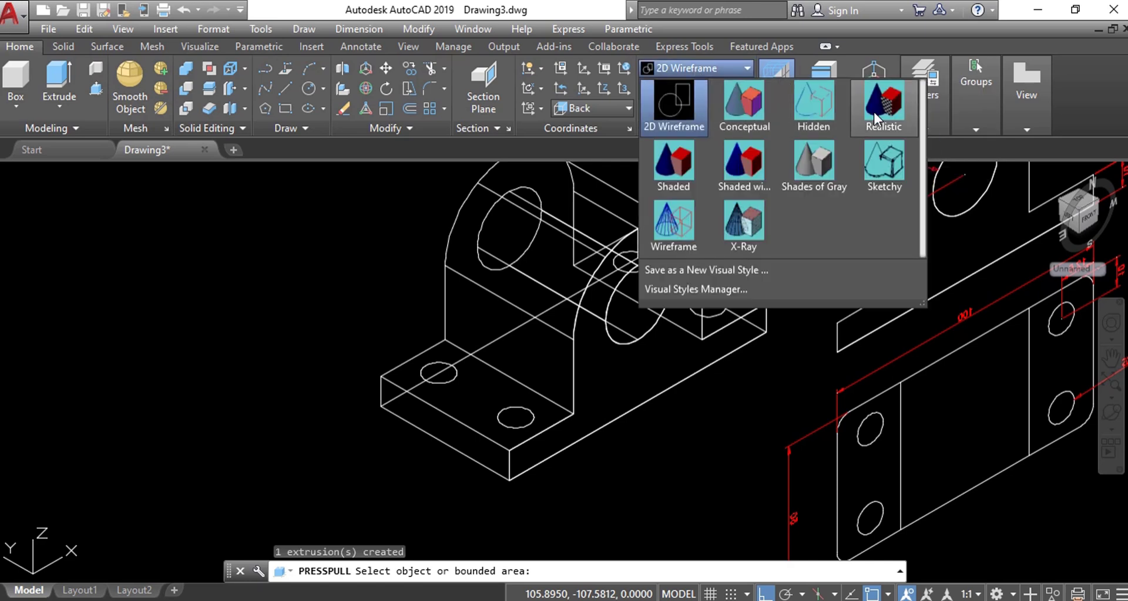
key("Escape")
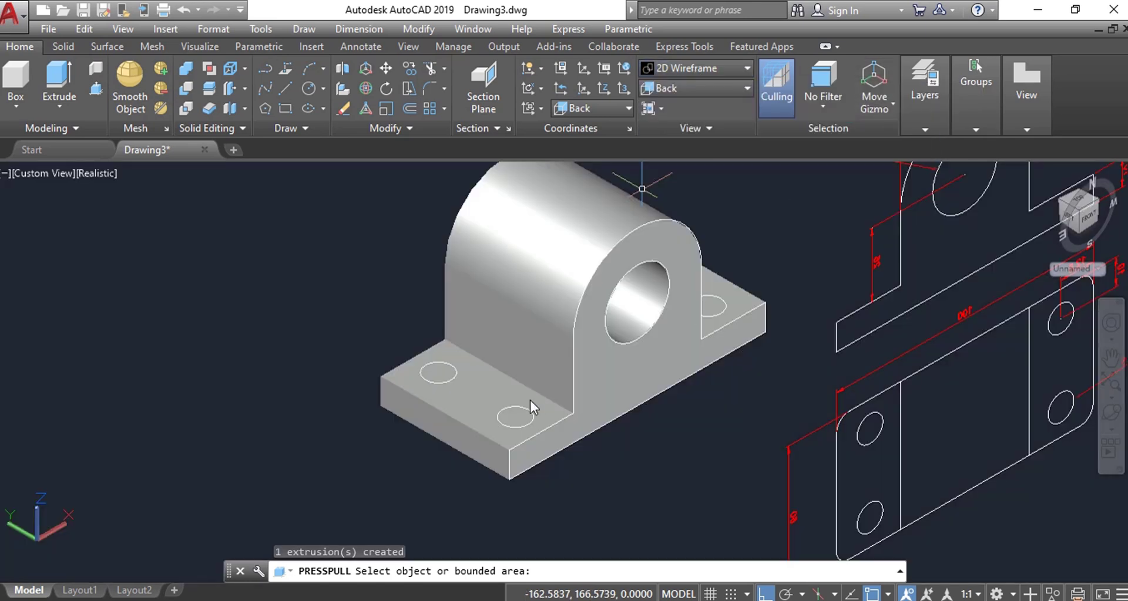
key("Escape")
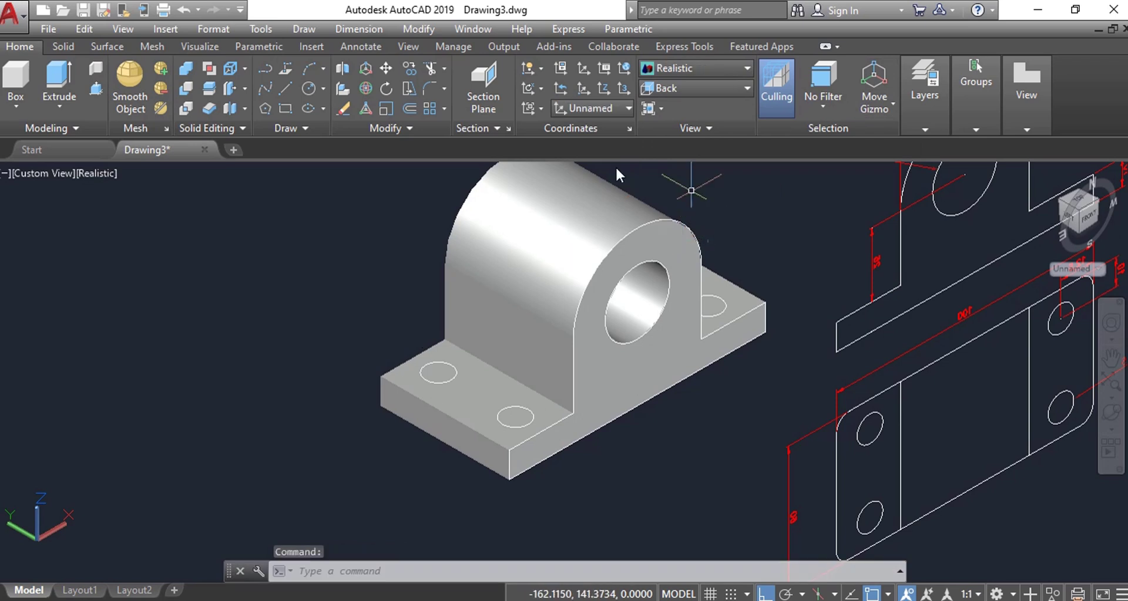
Step: Cut both mounting holes on the left-hand flange through the base by Presspulling their circles downward past the underside
left_click(97, 94)
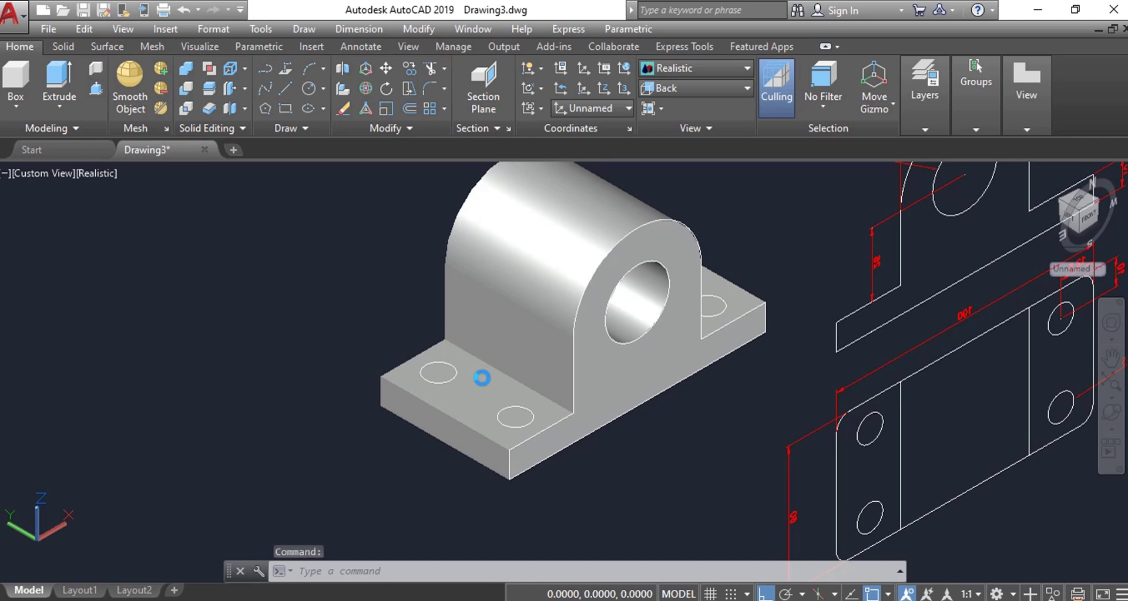
left_click(514, 421)
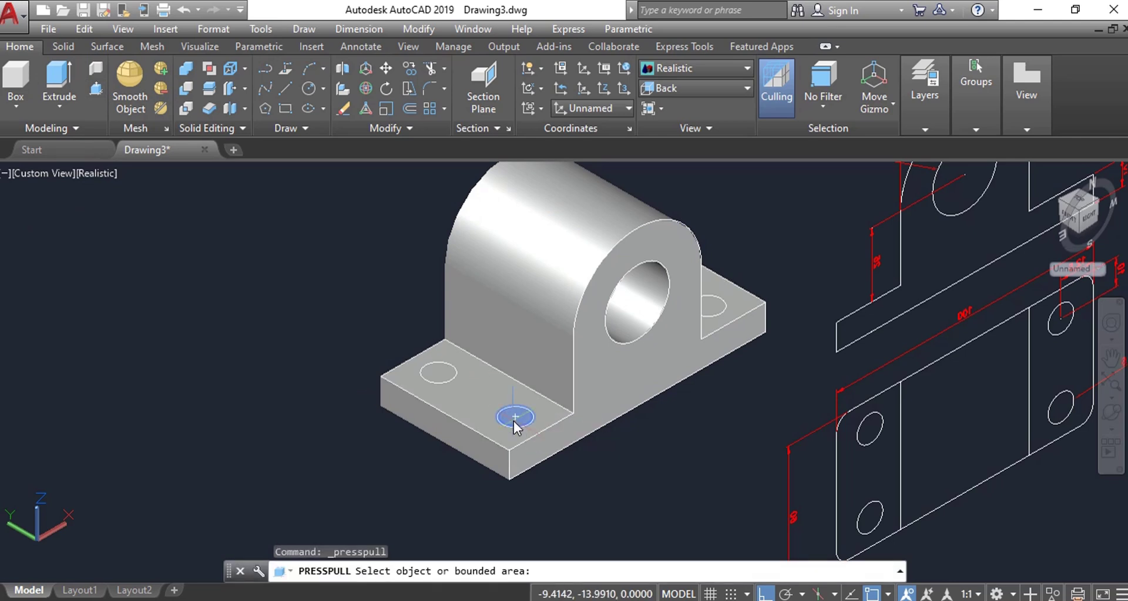
left_click(633, 503)
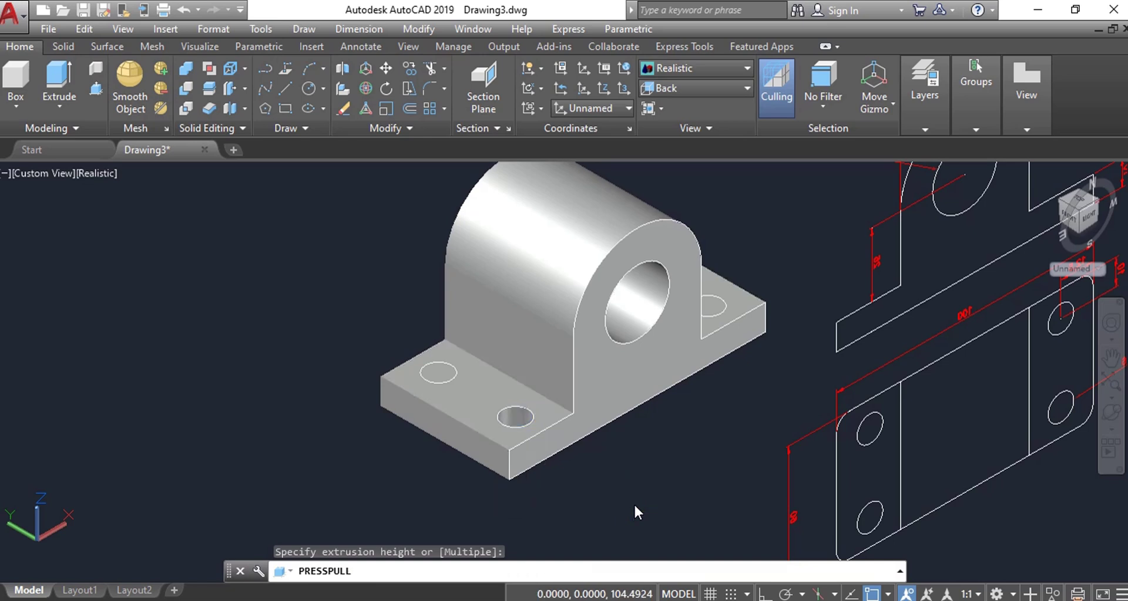
left_click(440, 380)
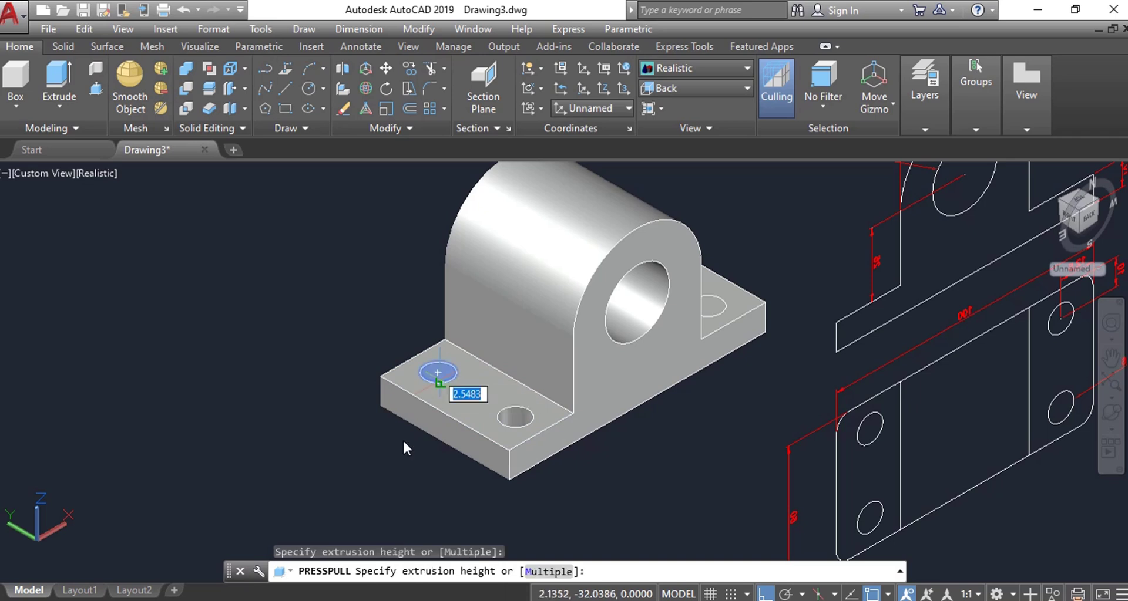
left_click(397, 474)
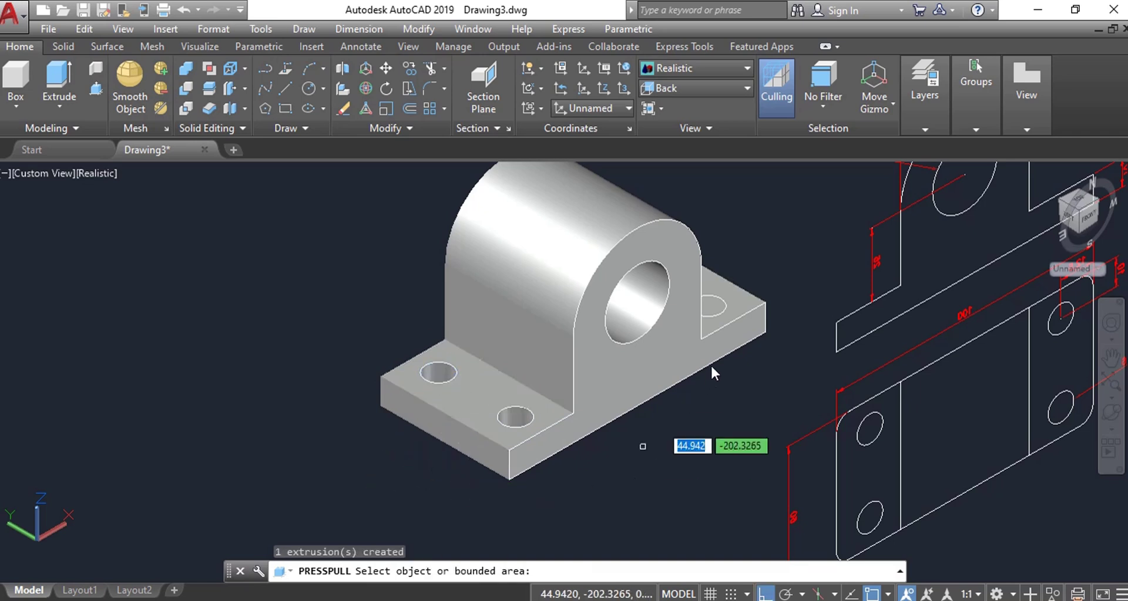
Step: Presspull the front and rear circles on the right-hand flange down through the base to cut its two mounting holes
left_click(709, 309)
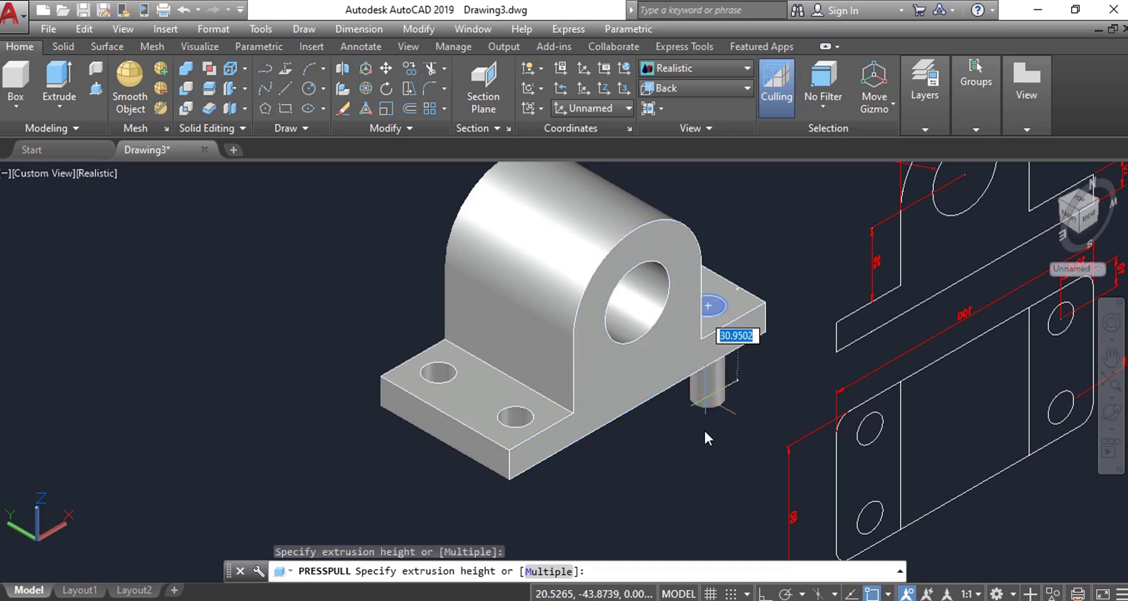
left_click(703, 446)
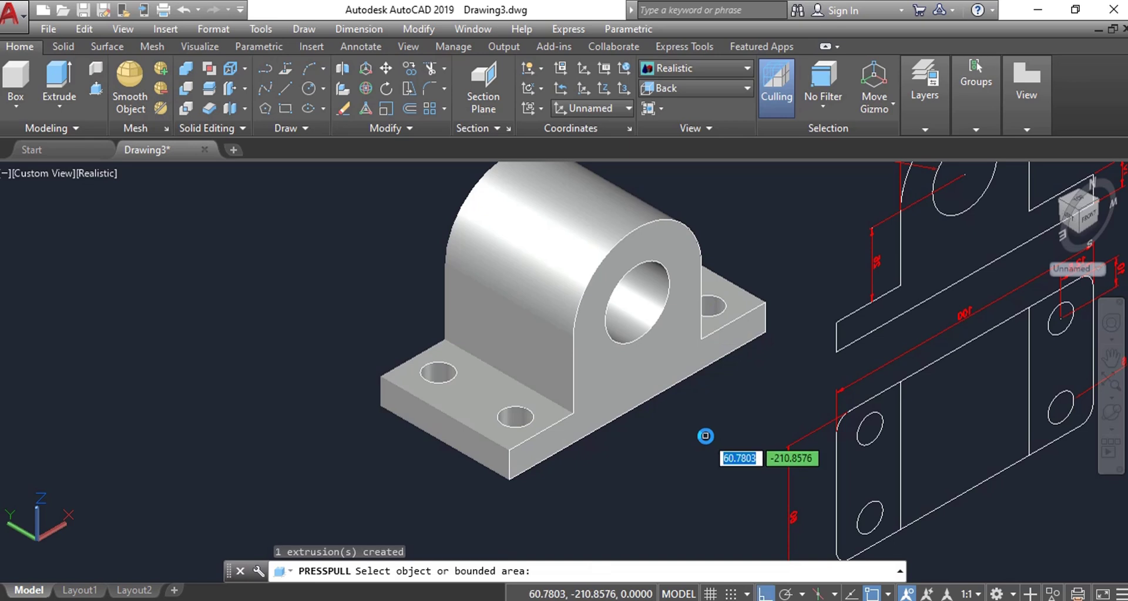
left_click(1100, 415)
mouse_move(698, 384)
left_mouse_down()
mouse_move(645, 388)
mouse_move(575, 425)
left_mouse_up()
mouse_move(668, 309)
left_mouse_down()
mouse_move(685, 320)
mouse_move(614, 396)
mouse_move(650, 209)
mouse_move(638, 180)
mouse_move(604, 395)
mouse_move(650, 212)
mouse_move(662, 275)
left_mouse_up()
key("Escape")
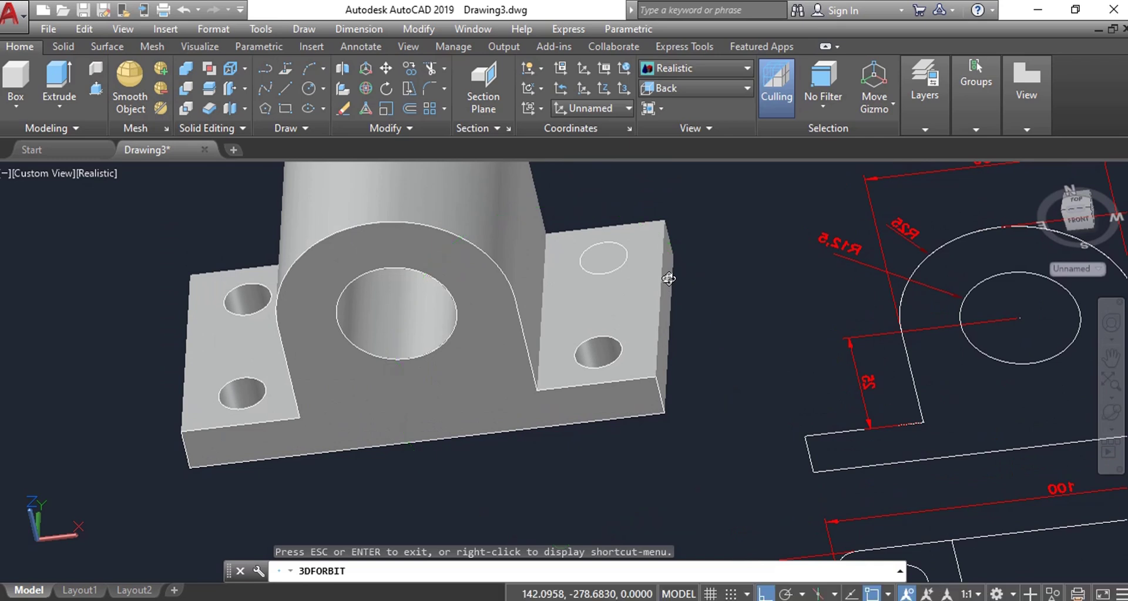
left_click(605, 262)
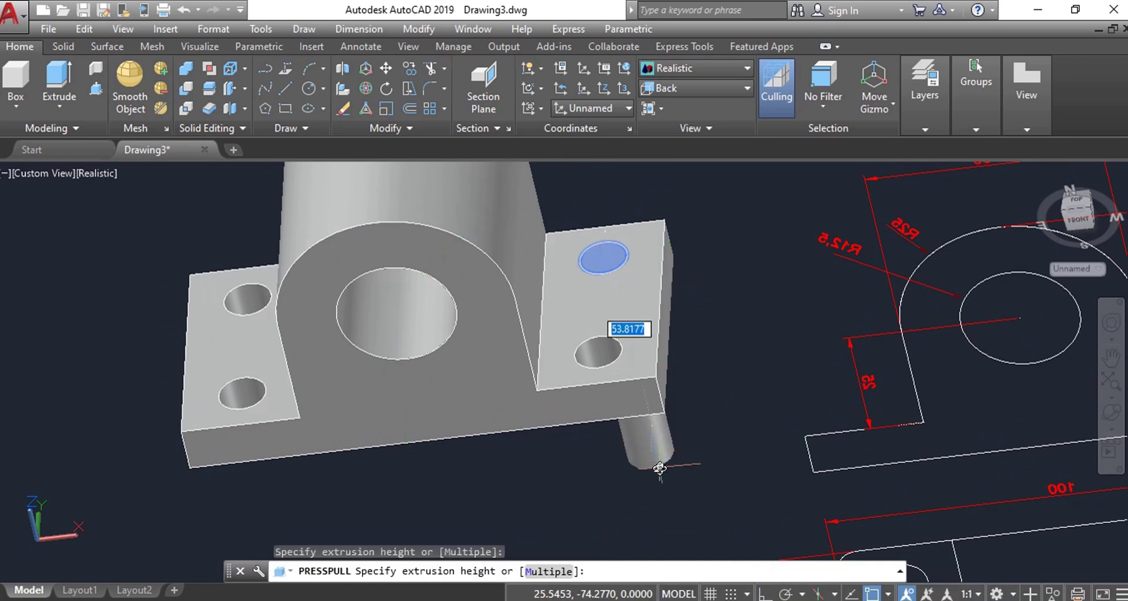
left_click(661, 472)
scroll(640, 471, "down", 4)
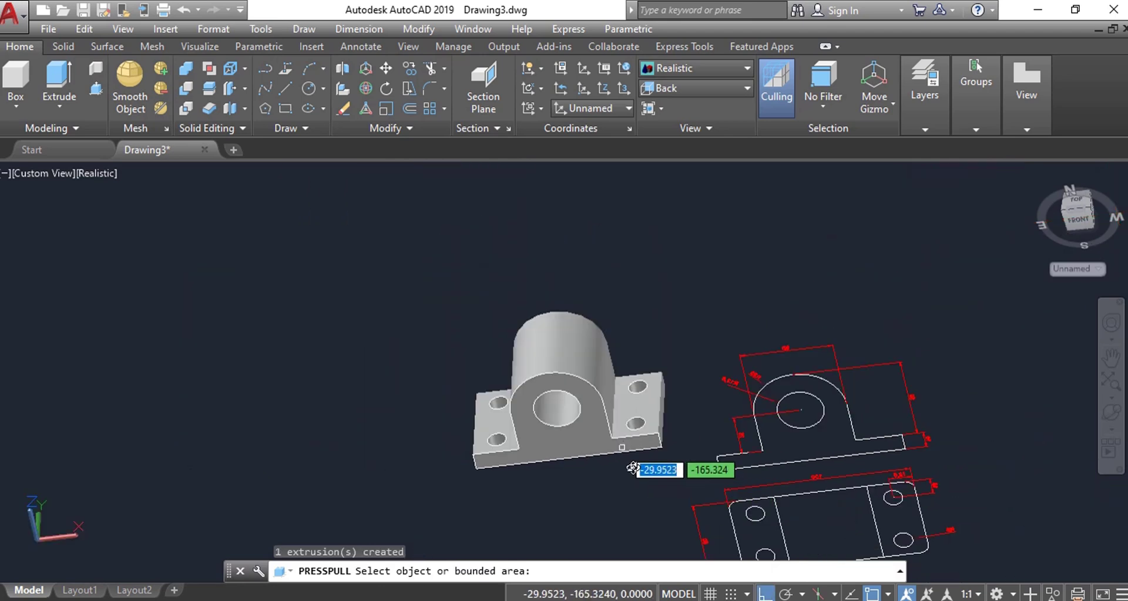
scroll(627, 496, "up", 4)
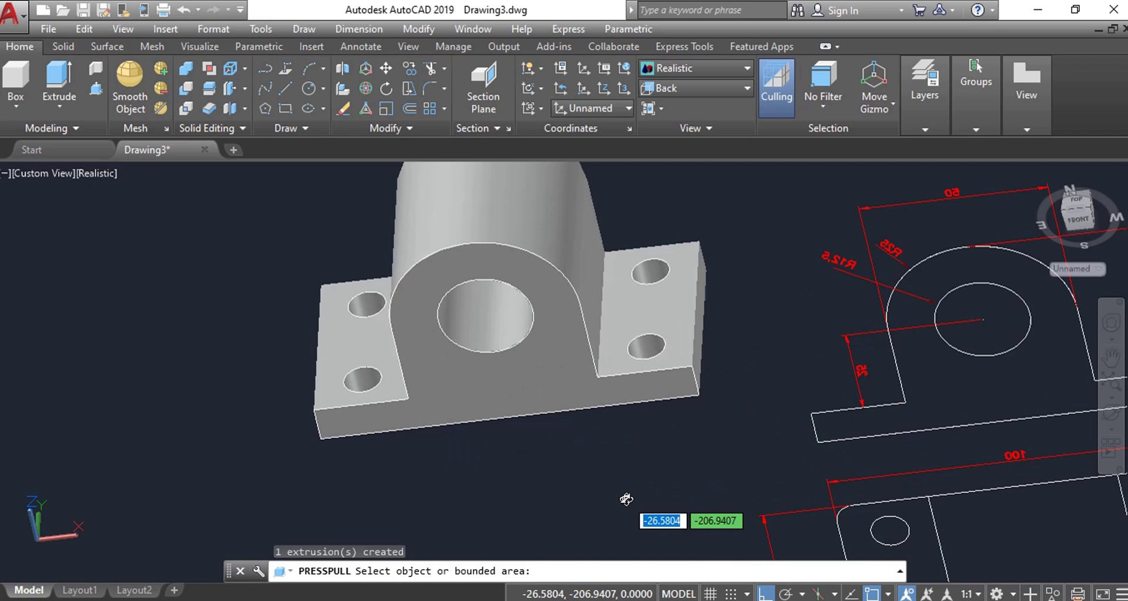
key("Escape")
Step: Compare the base's corners on the 3D bracket with the rounded corners and dimensions in the reference plan view
scroll(647, 464, "down", 2)
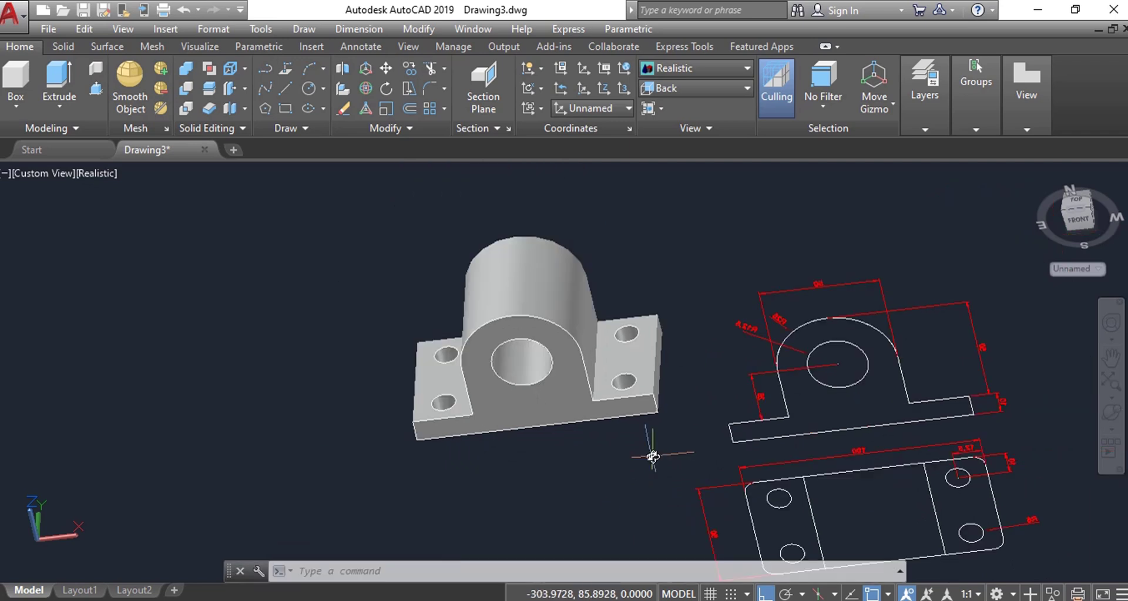
scroll(654, 396, "up", 3)
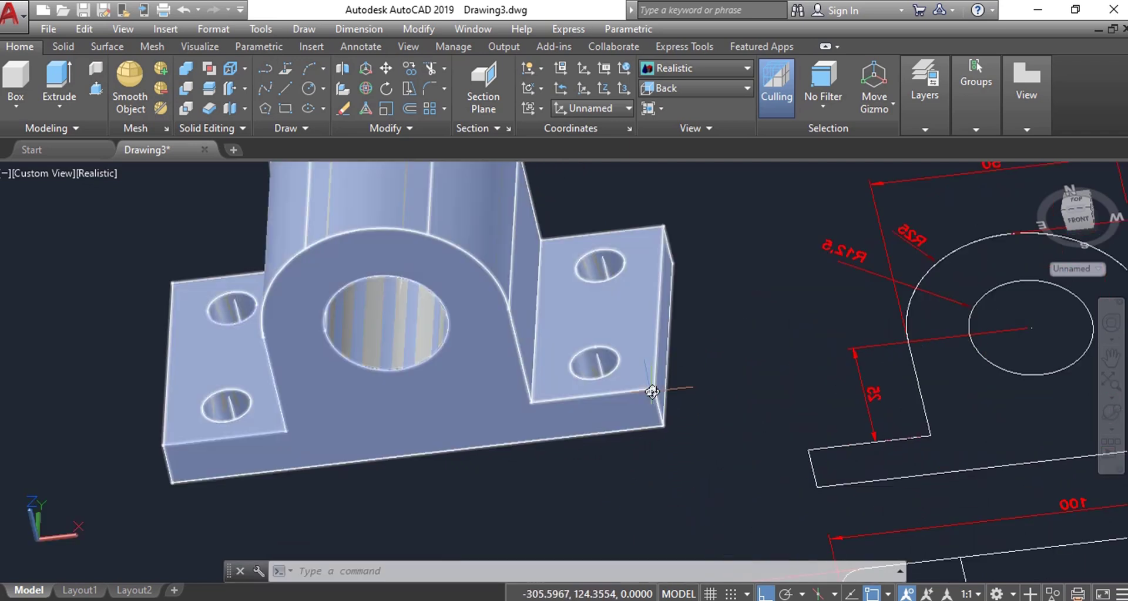
scroll(652, 392, "down", 4)
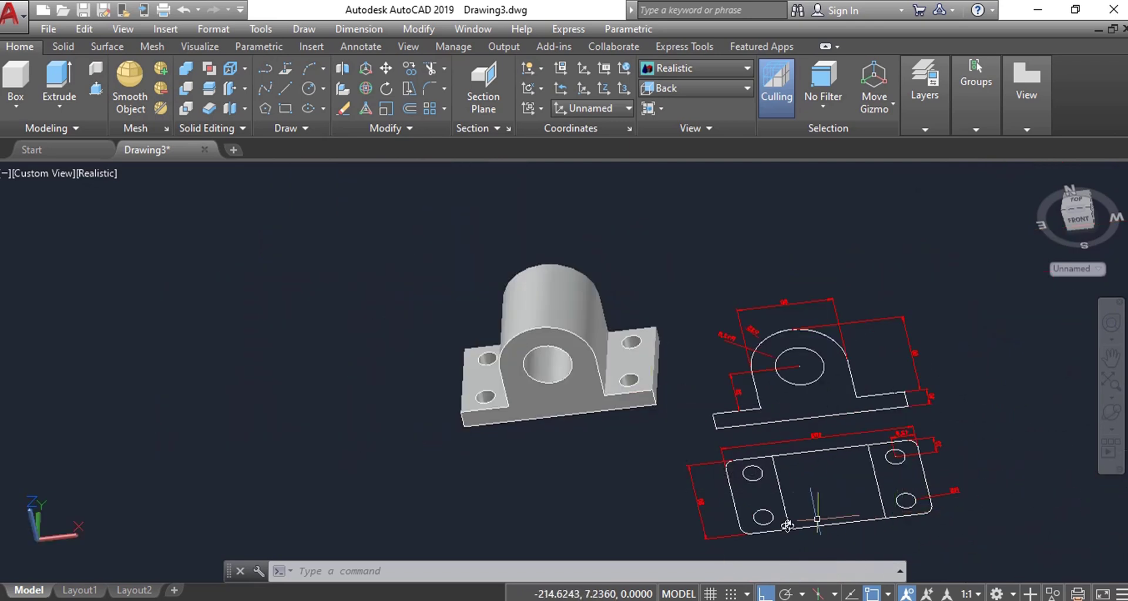
scroll(916, 445, "up", 2)
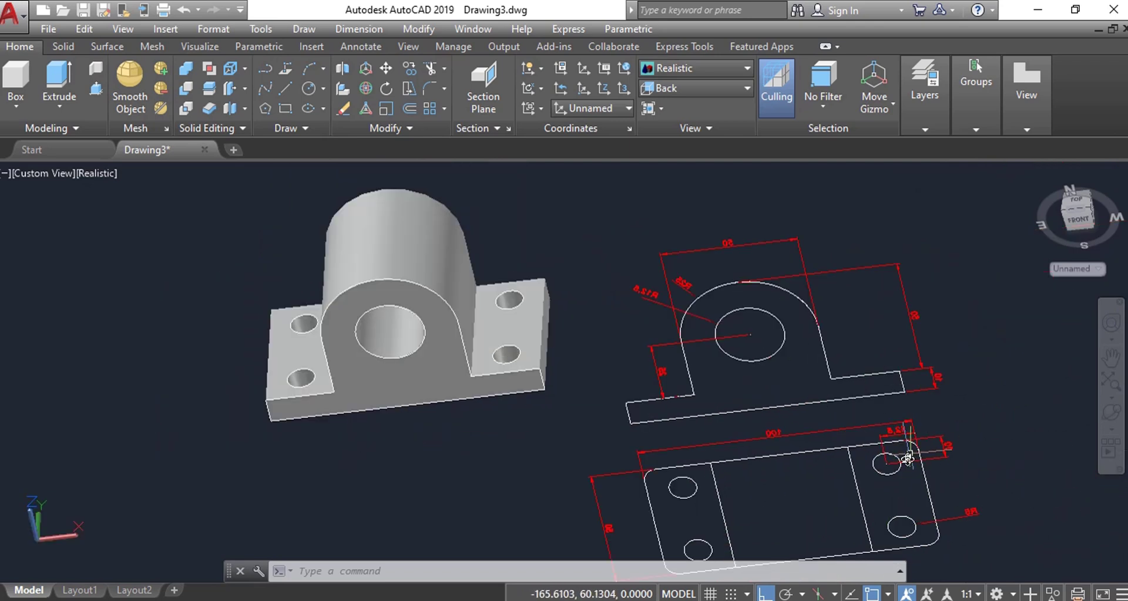
scroll(892, 443, "down", 2)
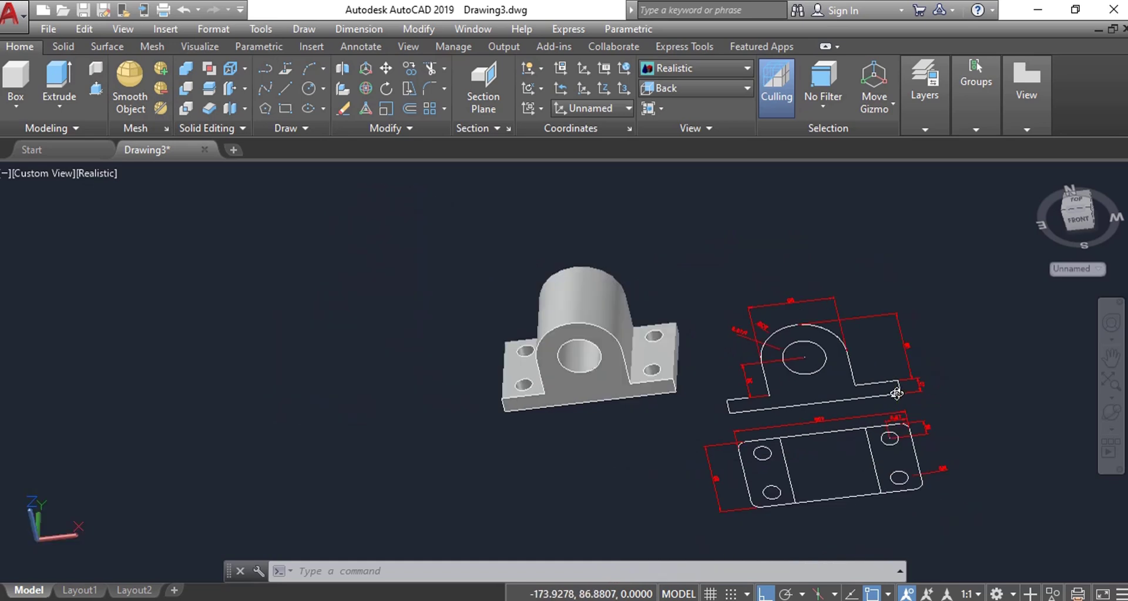
scroll(902, 428, "up", 3)
scroll(926, 435, "down", 3)
scroll(926, 434, "down", 2)
scroll(755, 400, "up", 6)
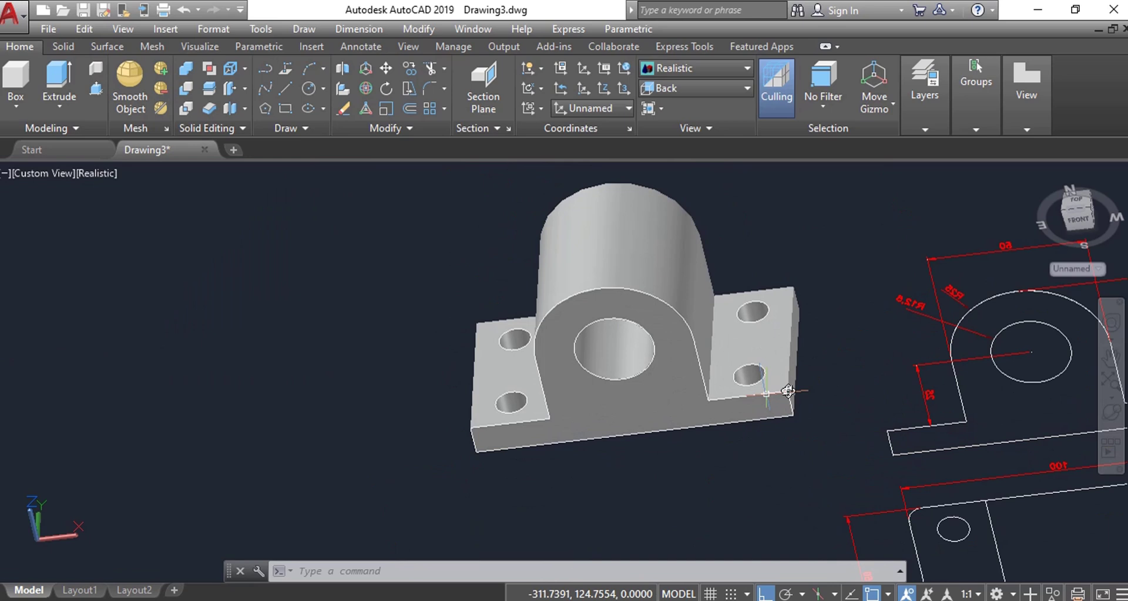
Step: Fillet the four vertical corner edges of the bracket's base with a radius of 5
type("f")
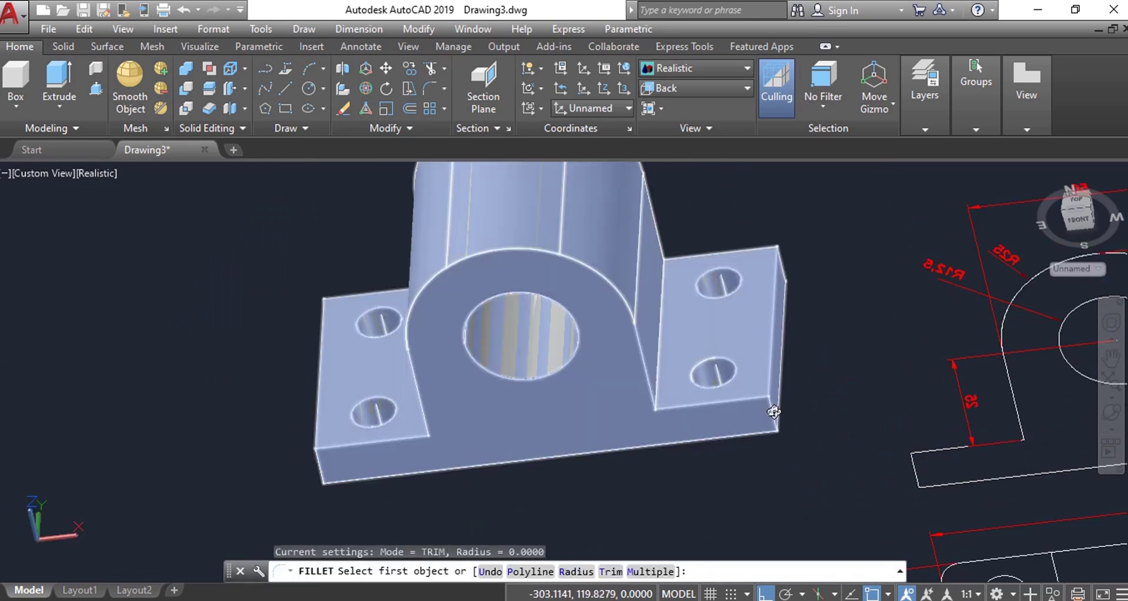
left_click(773, 412)
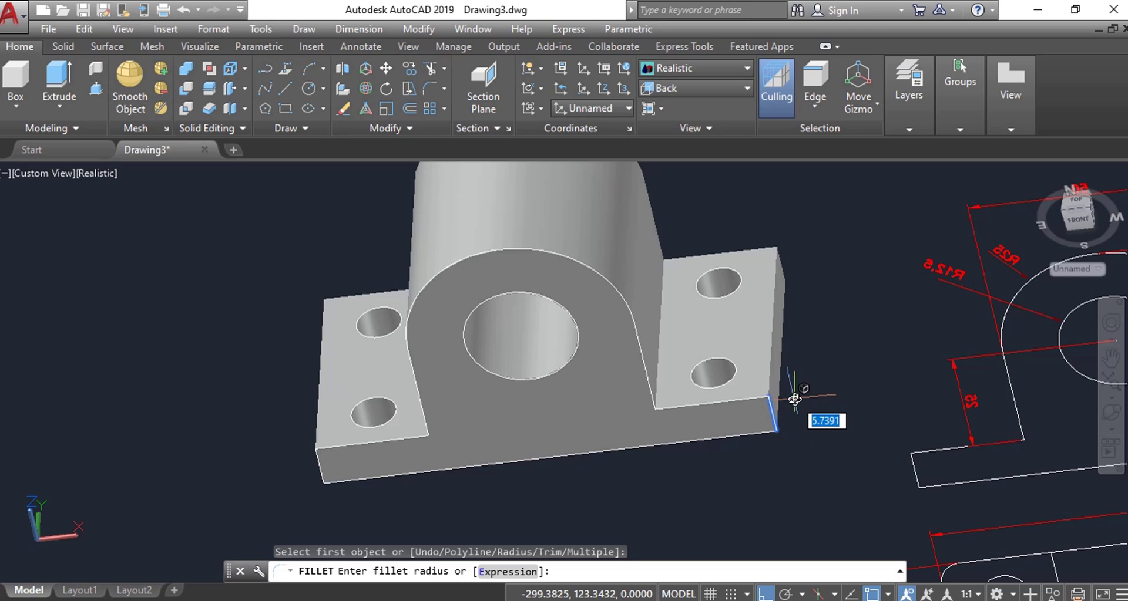
key("Return")
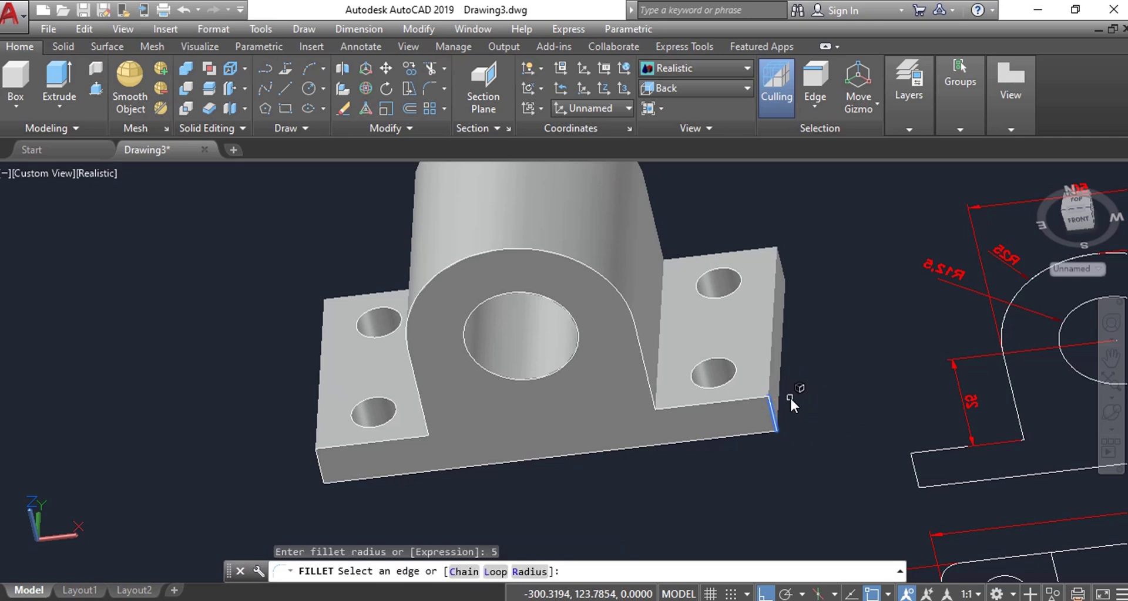
left_click(319, 464)
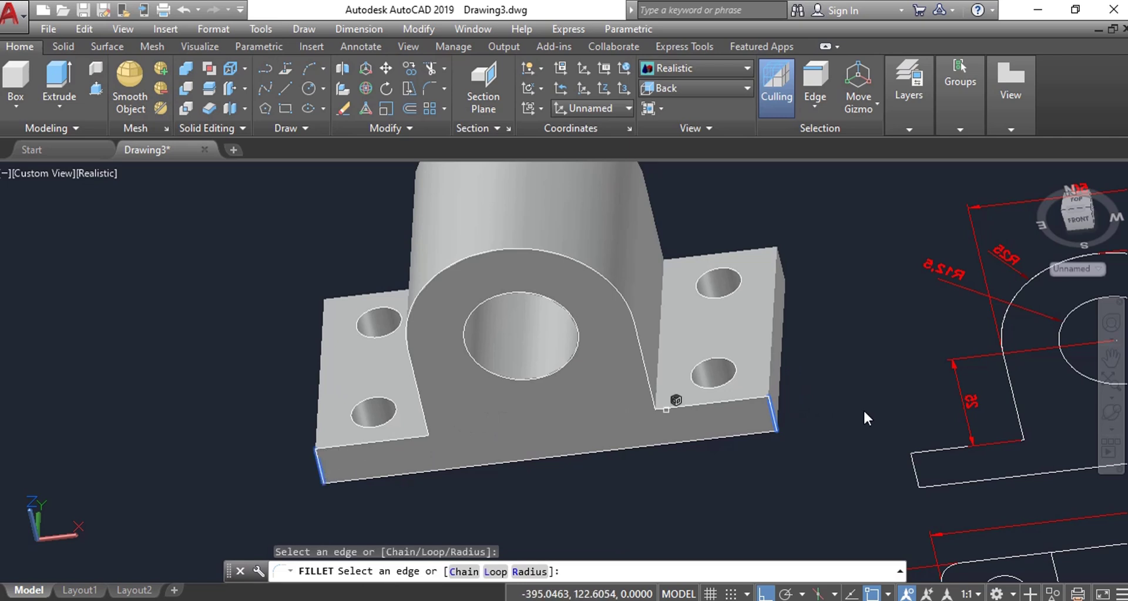
left_click(782, 259)
left_click(1111, 414)
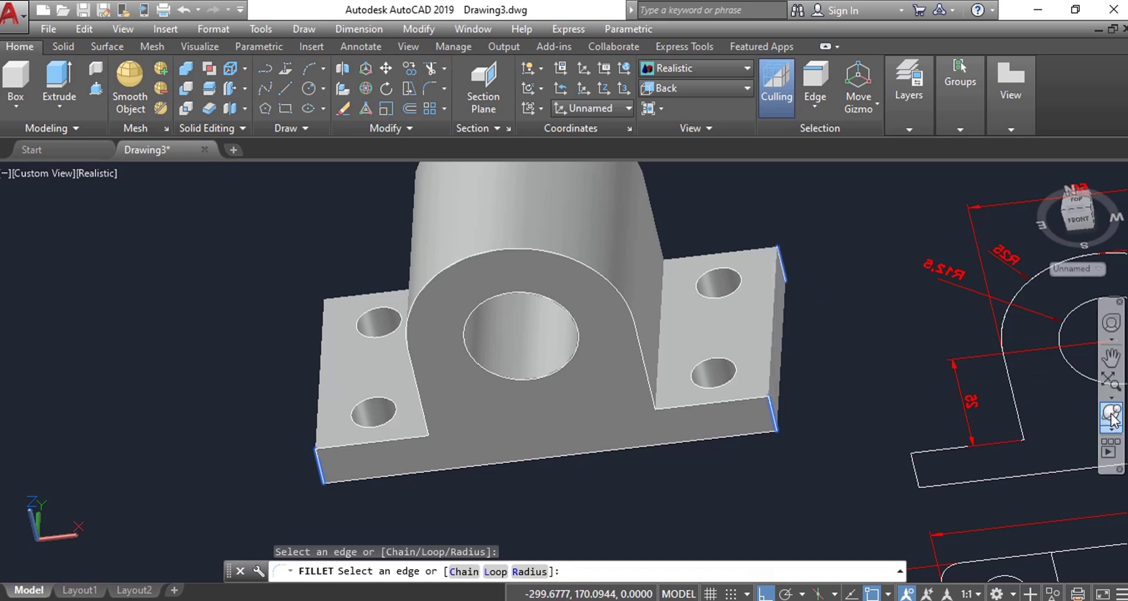
left_click_drag(614, 405, 650, 415)
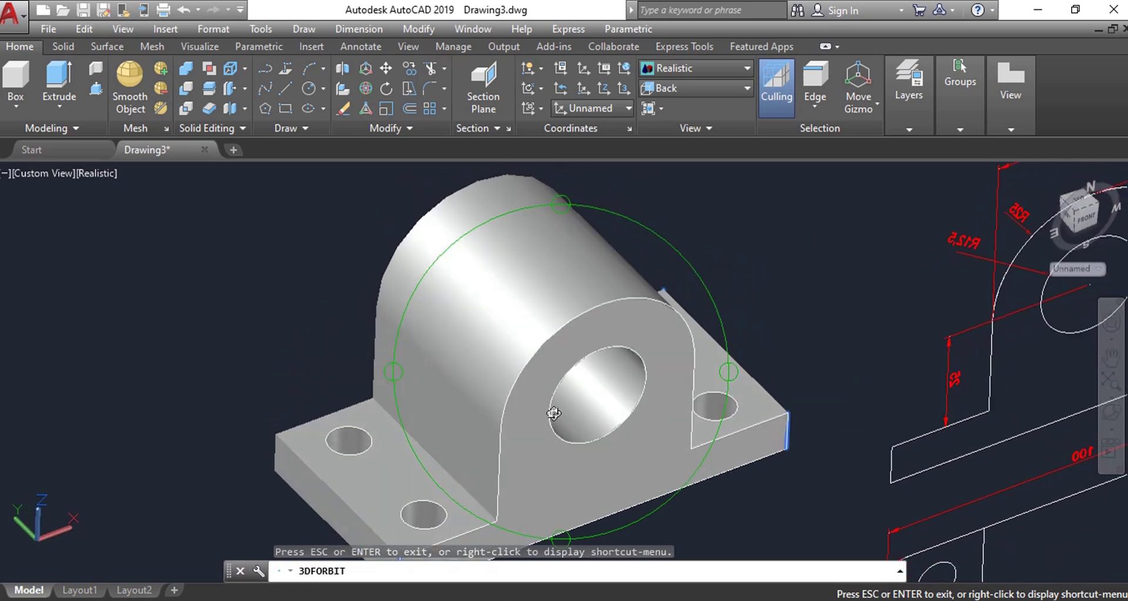
key("Escape")
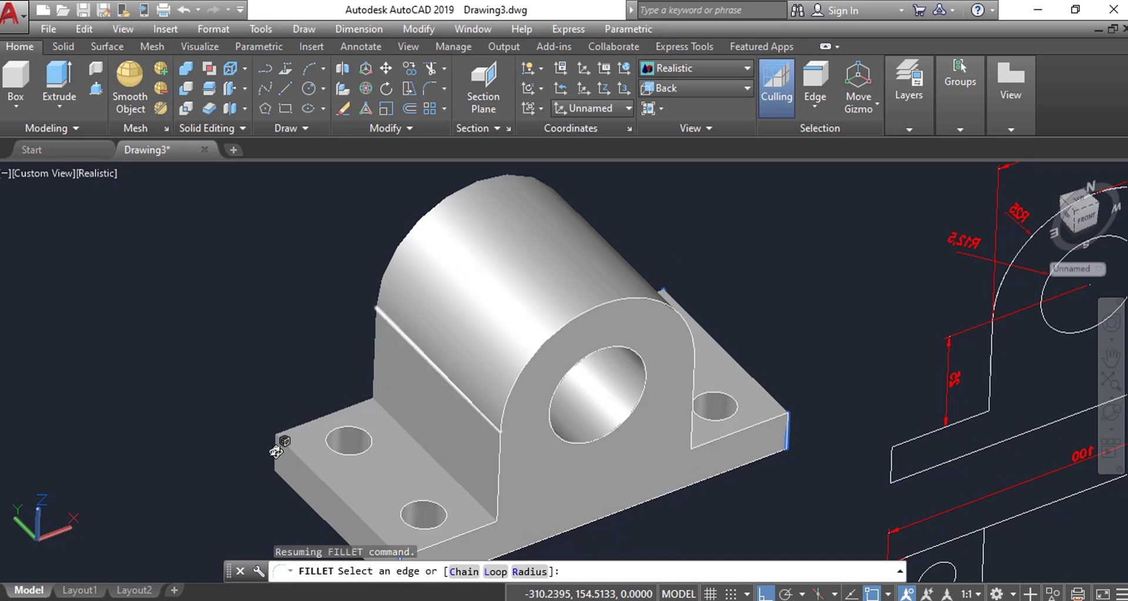
left_click(276, 451)
scroll(294, 390, "down", 5)
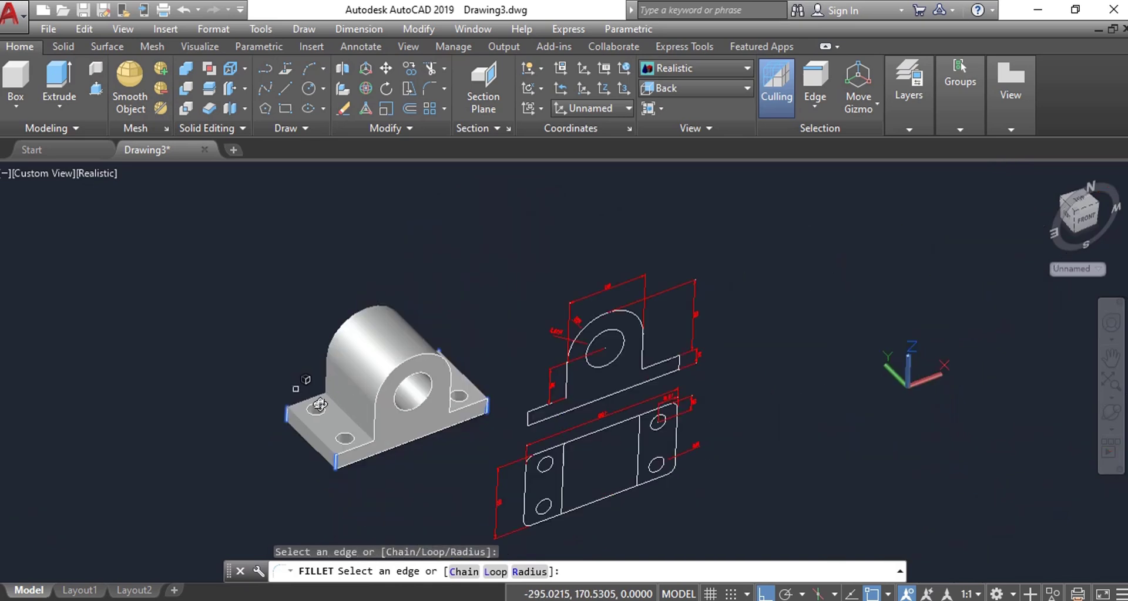
scroll(319, 405, "up", 2)
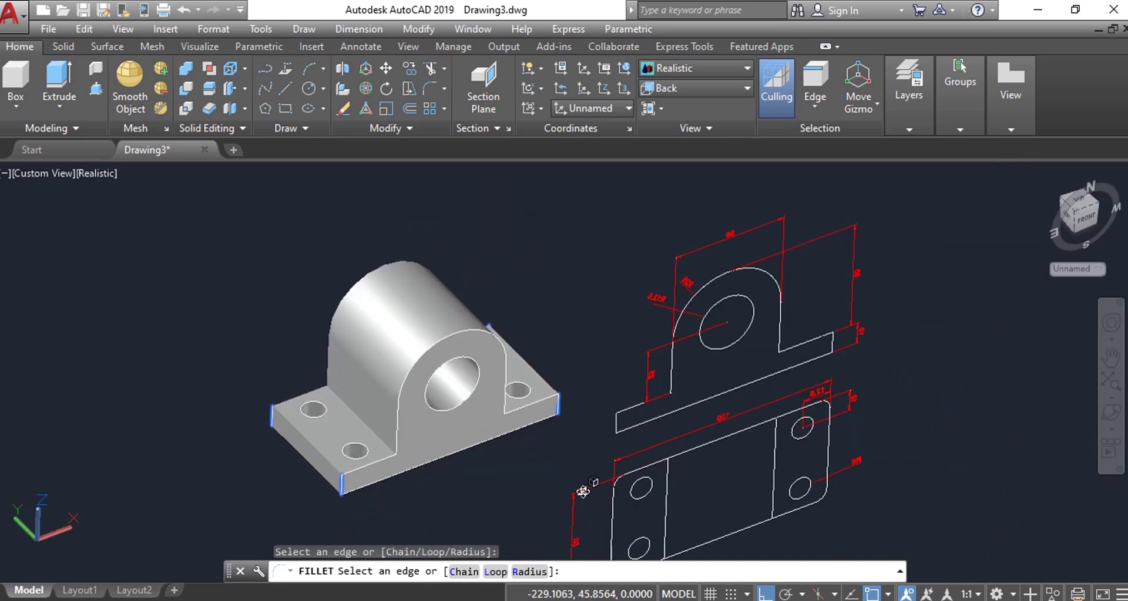
key("Return")
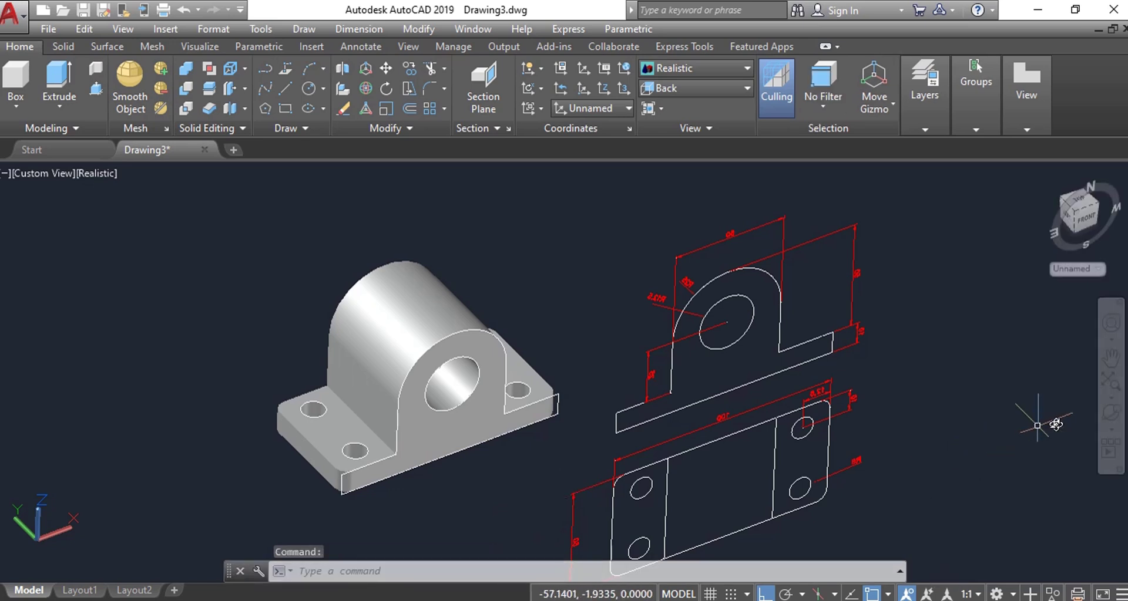
Step: Orbit the bracket to a higher isometric view that shows all four mounting holes and the rounded base corners
left_click(1113, 414)
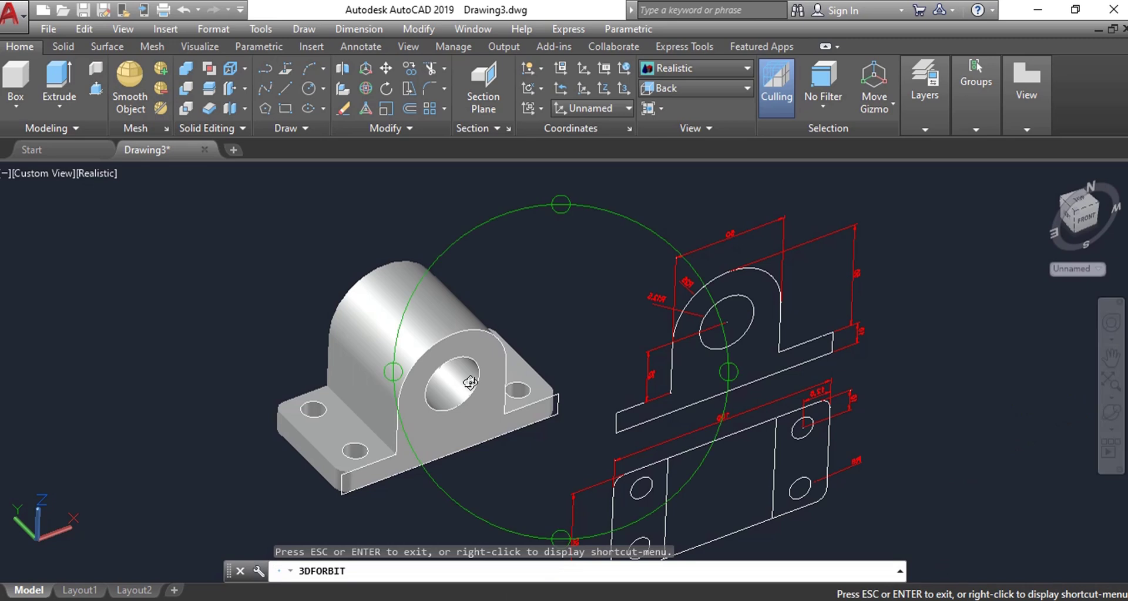
mouse_move(587, 343)
left_mouse_down()
mouse_move(567, 399)
mouse_move(558, 307)
left_mouse_up()
mouse_move(440, 406)
left_mouse_down()
mouse_move(550, 347)
mouse_move(487, 362)
mouse_move(443, 402)
mouse_move(498, 336)
left_mouse_up()
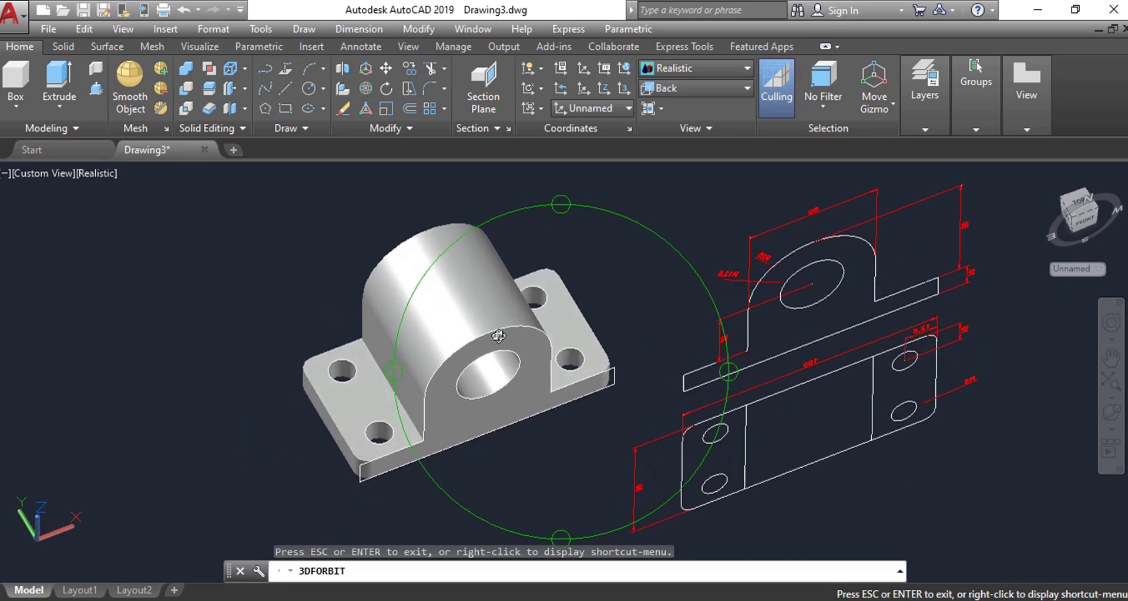
key("Escape")
Step: Open the bracket solid's properties and set its colour to Yellow
left_click(464, 296)
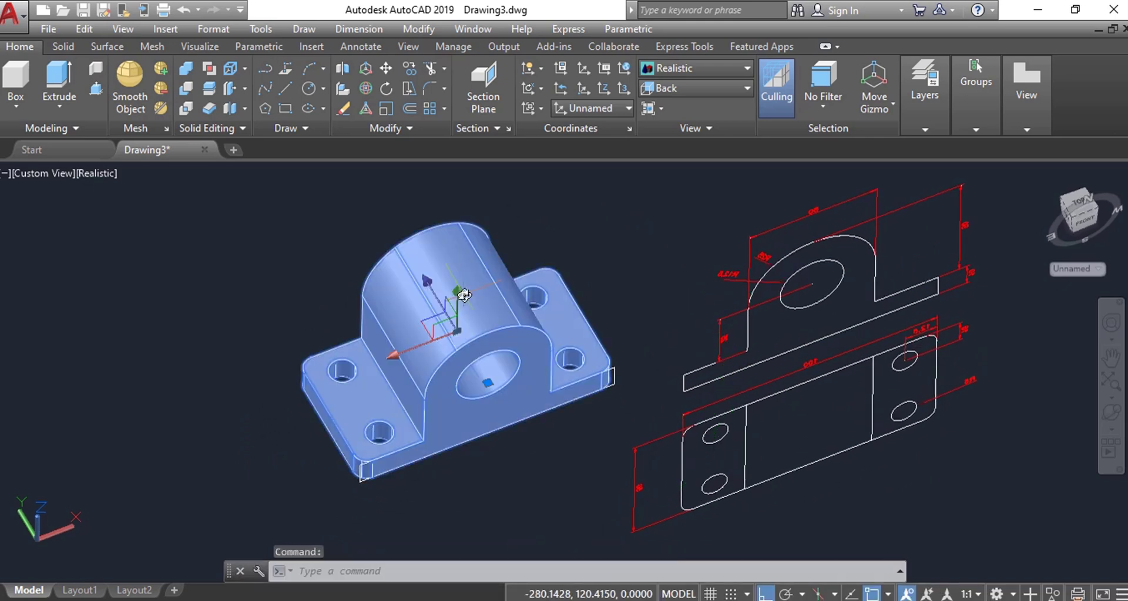
right_click(464, 296)
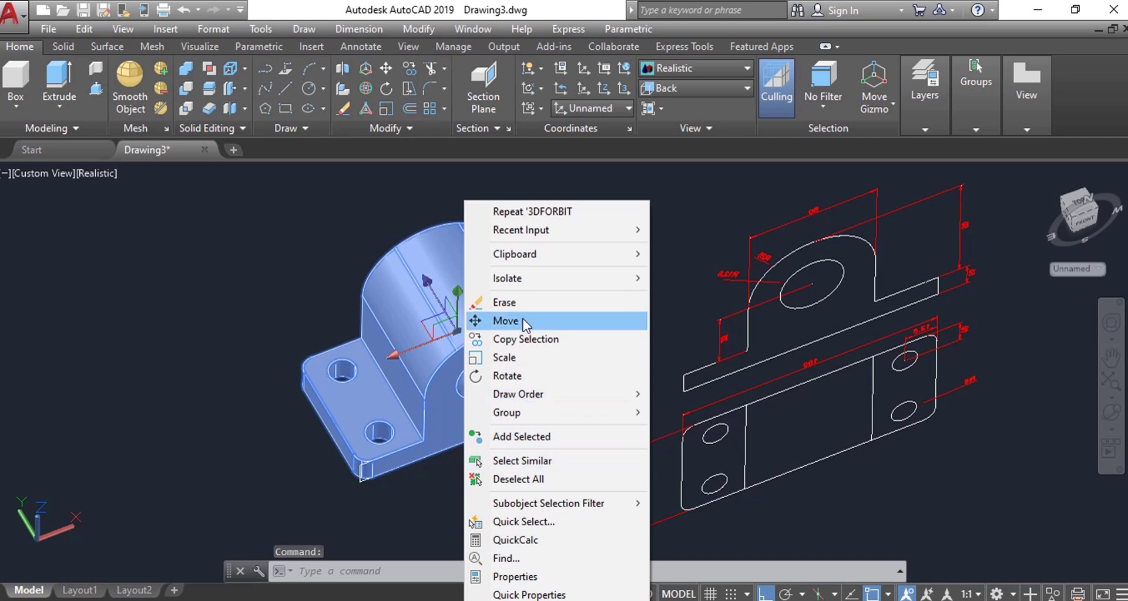
left_click(506, 576)
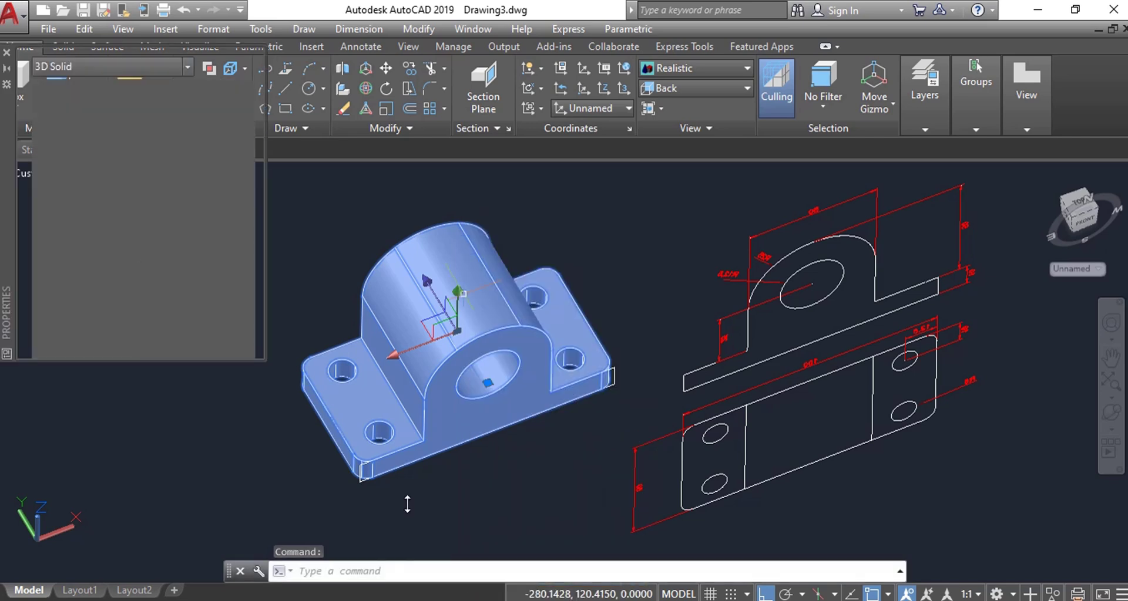
left_click(146, 107)
left_click(147, 104)
left_click(156, 163)
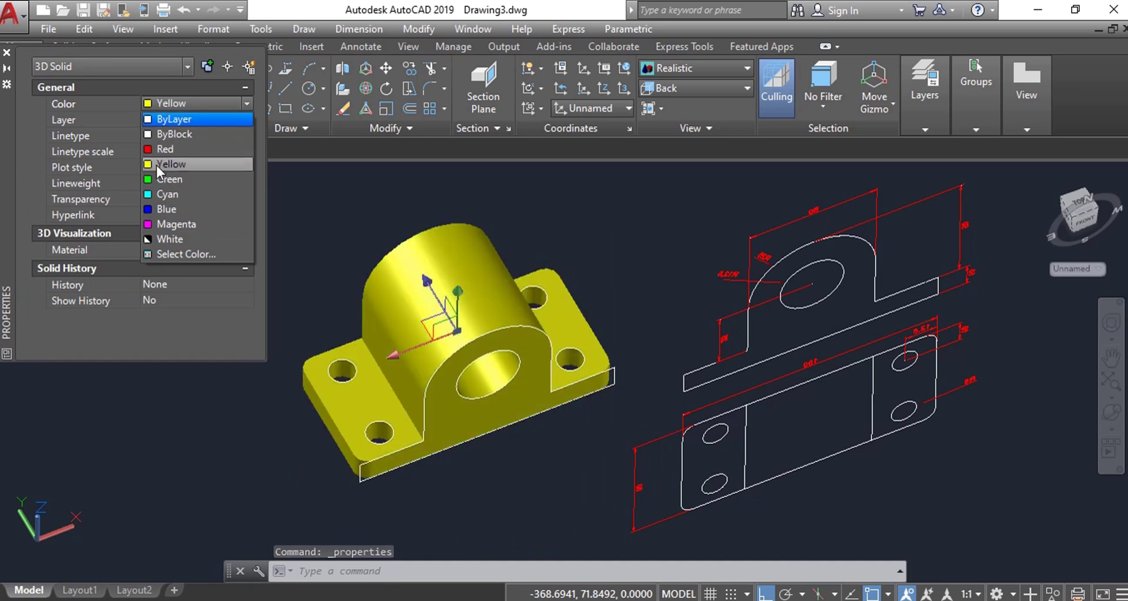
Step: Change the bracket solid's colour to Green and clear the selection
left_click(174, 104)
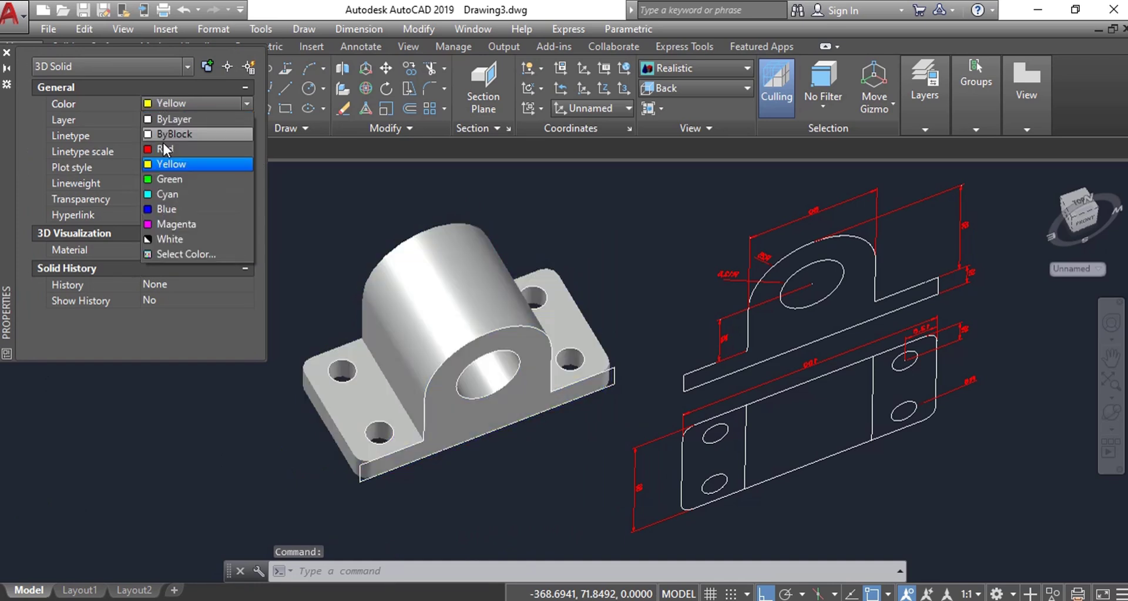
left_click(161, 178)
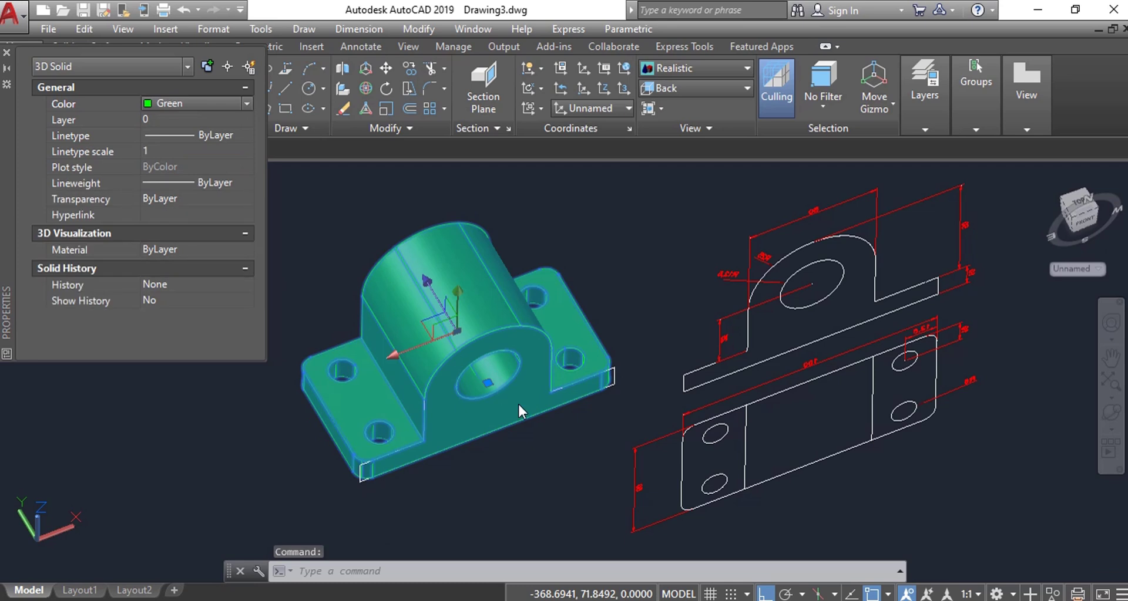
key("Escape")
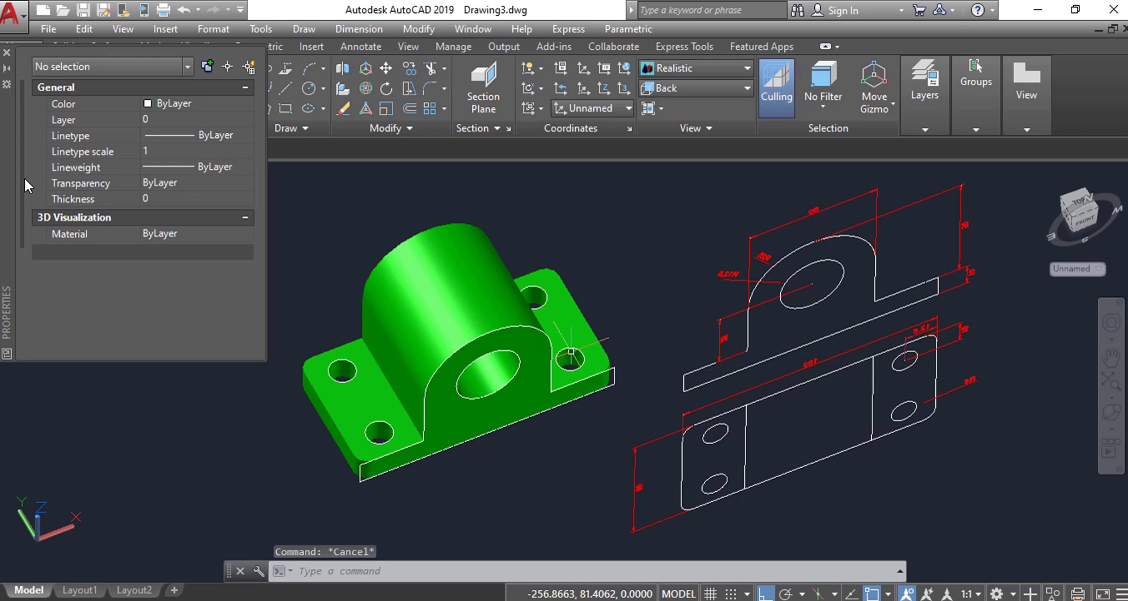
scroll(305, 279, "down", 2)
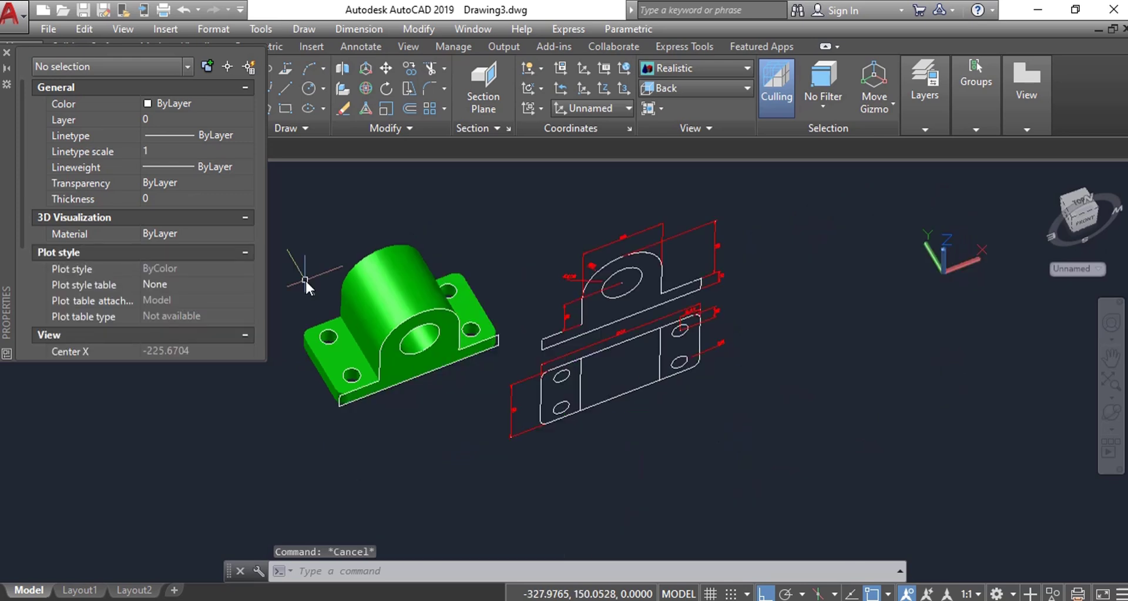
scroll(320, 320, "up", 2)
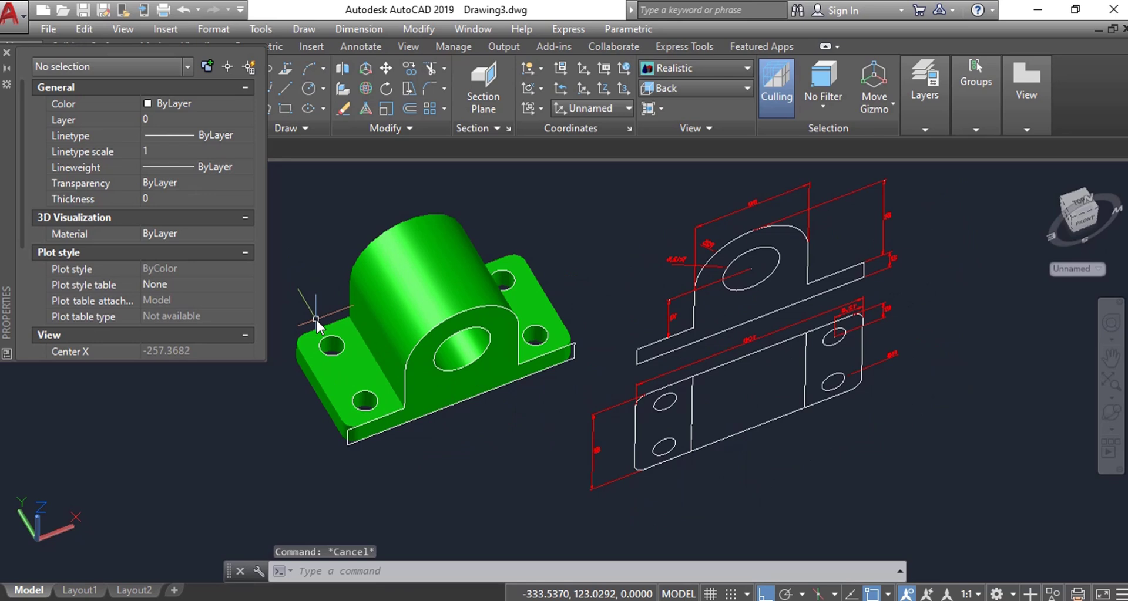